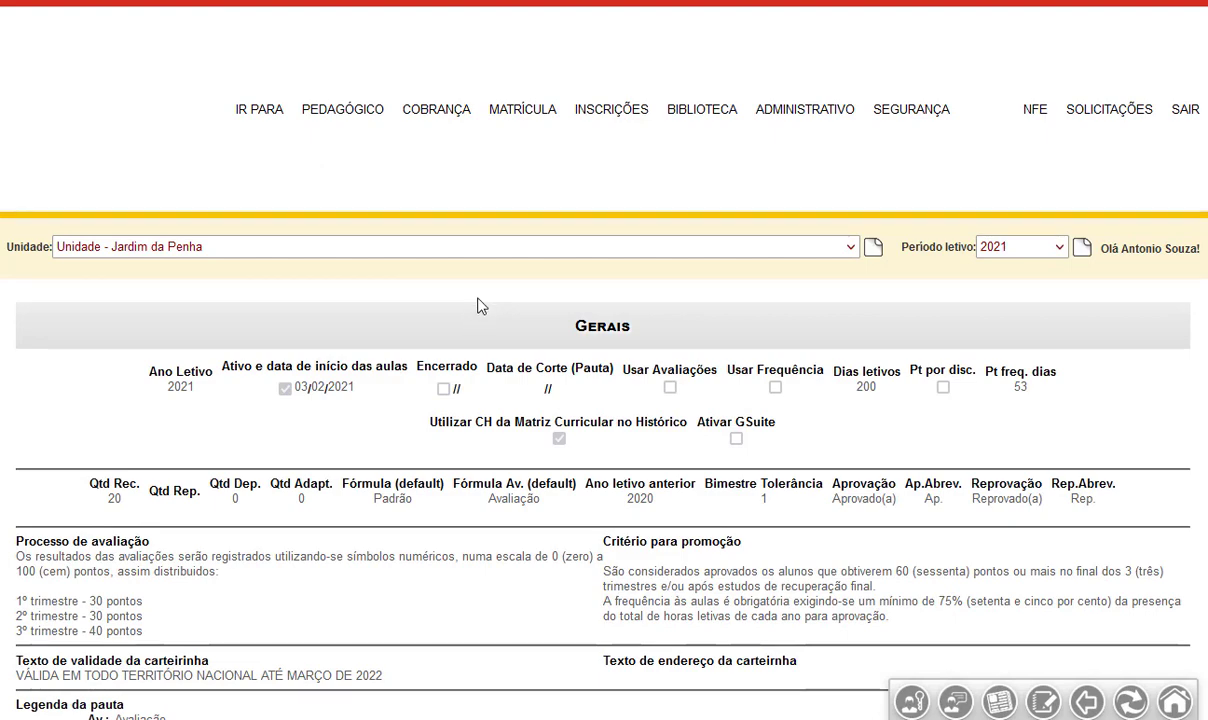
Start a new school period from the general settings and set its Ano Letivo to 2022.
{"action": "scroll", "coordinate": [480, 302], "scroll_direction": "down", "scroll_amount": 2}
{"action": "scroll", "coordinate": [480, 300], "scroll_direction": "down", "scroll_amount": 3}
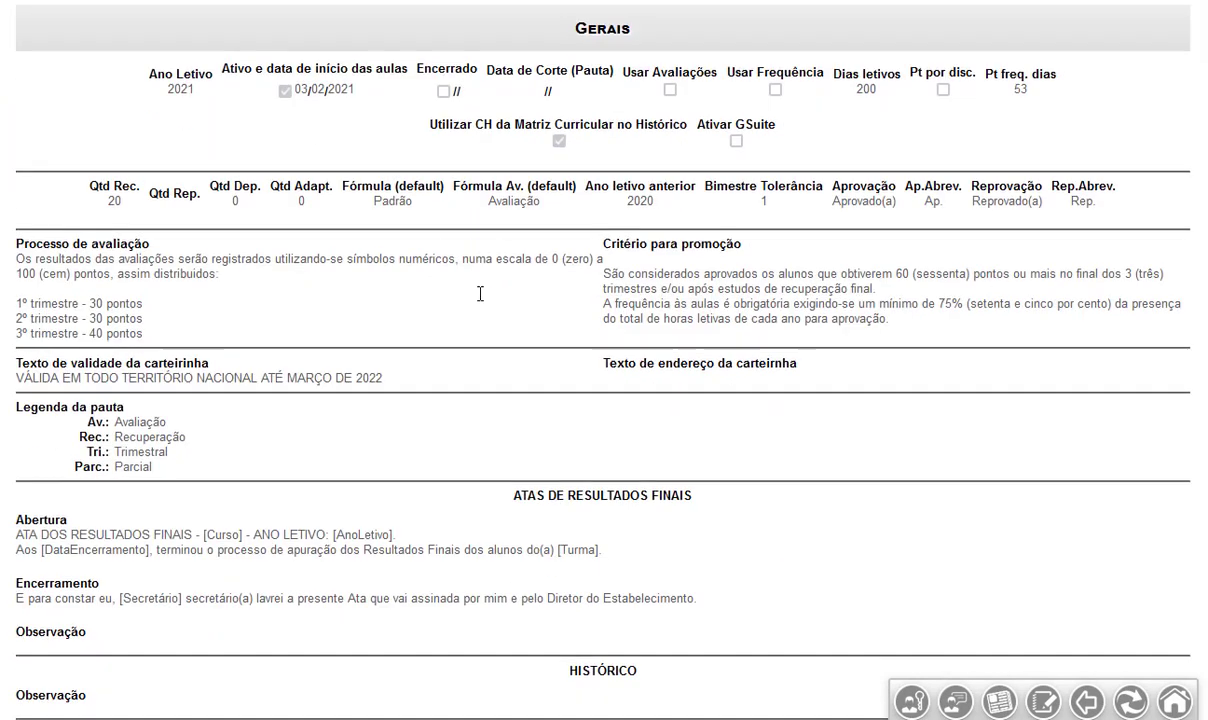
{"action": "scroll", "coordinate": [480, 295], "scroll_direction": "down", "scroll_amount": 4}
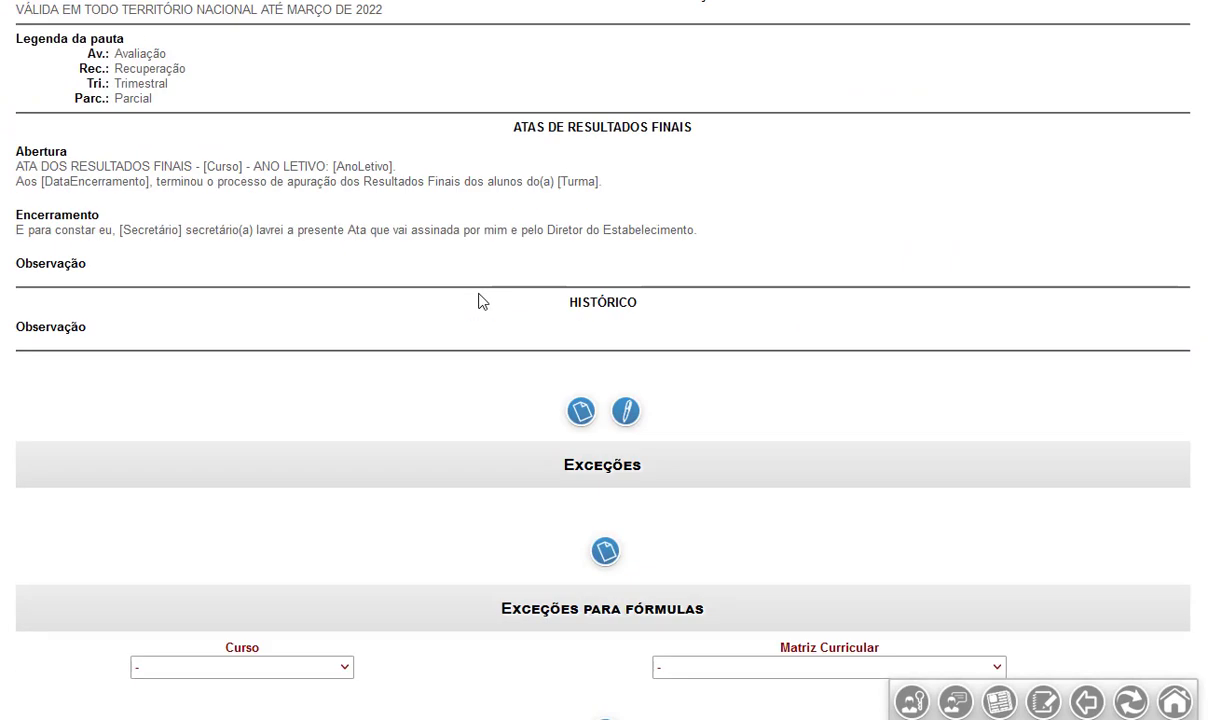
{"action": "left_click", "coordinate": [581, 413]}
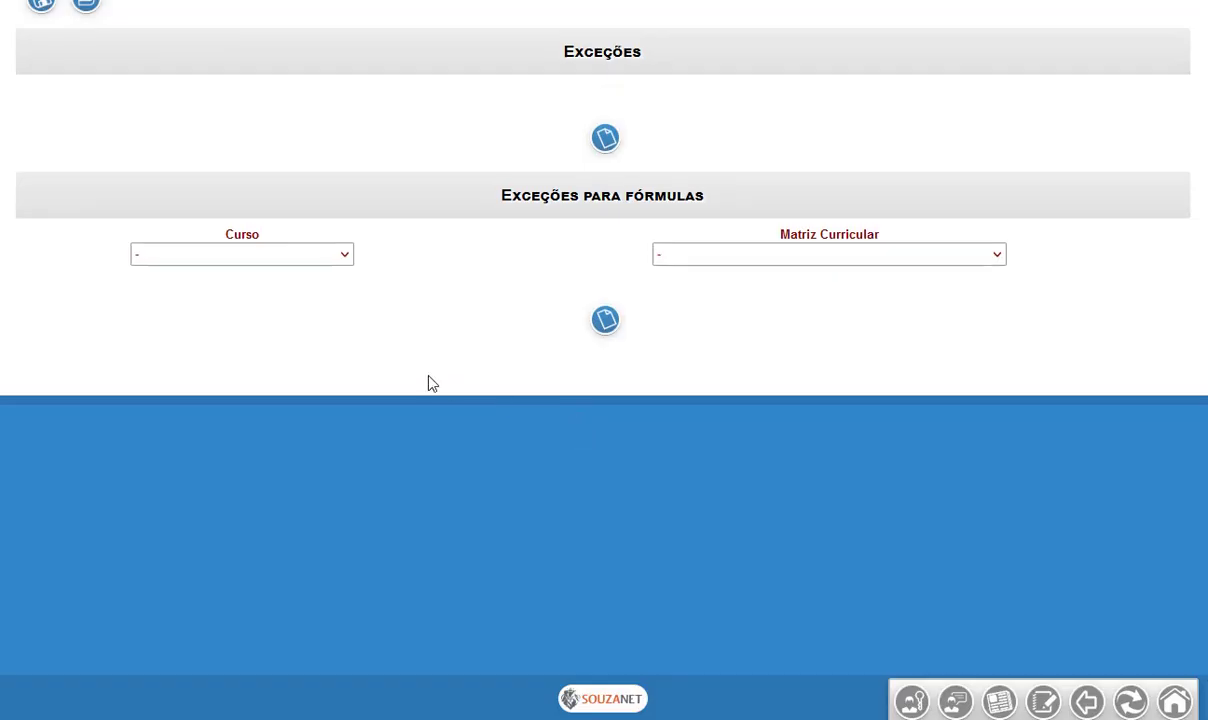
{"action": "scroll", "coordinate": [432, 384], "scroll_direction": "up", "scroll_amount": 4}
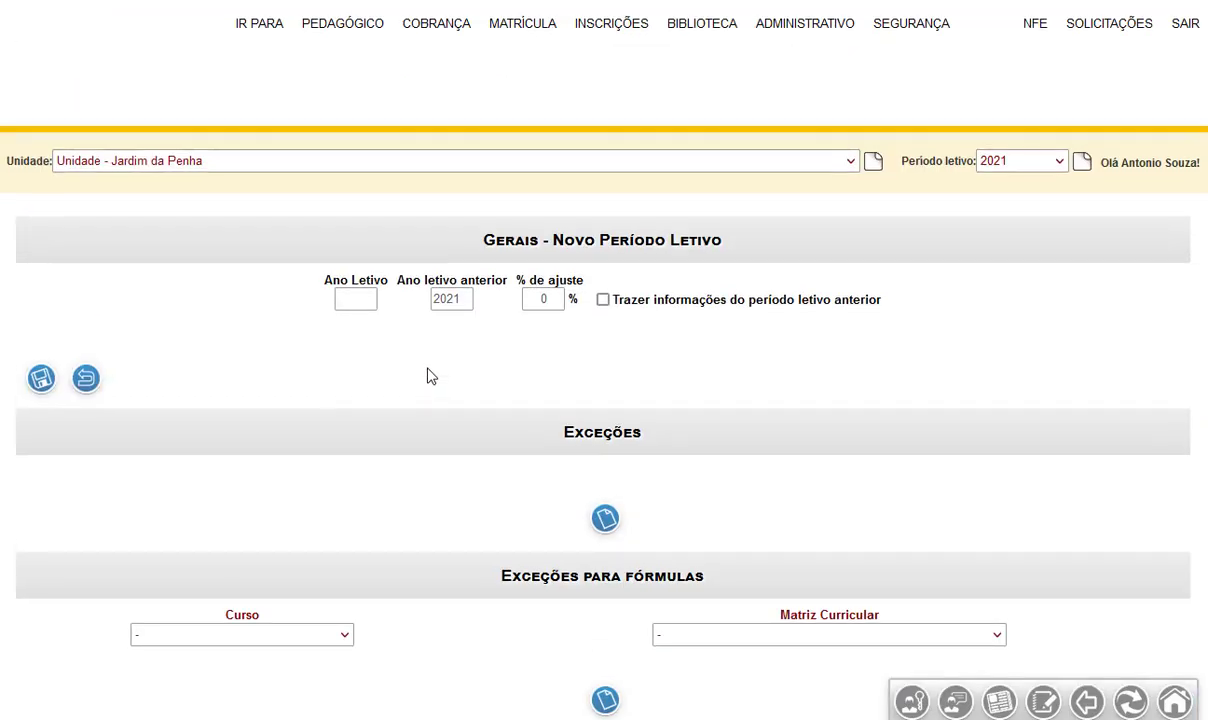
{"action": "left_click", "coordinate": [358, 303]}
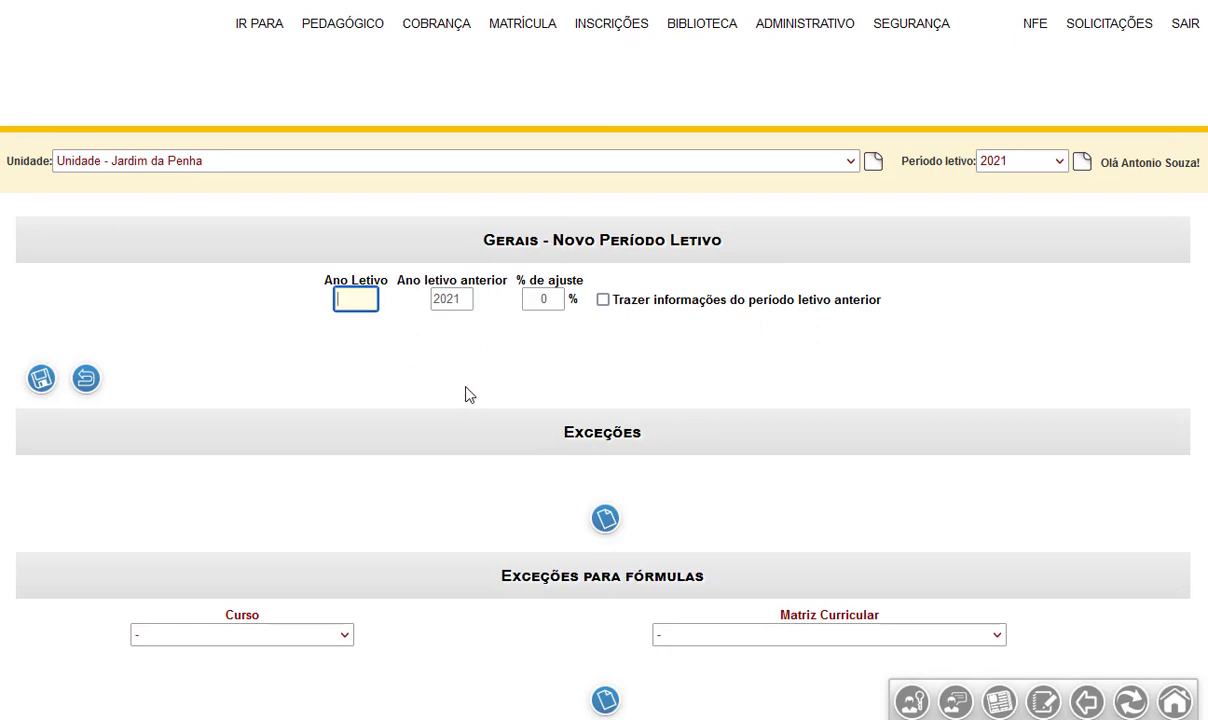
{"action": "type", "text": "2022"}
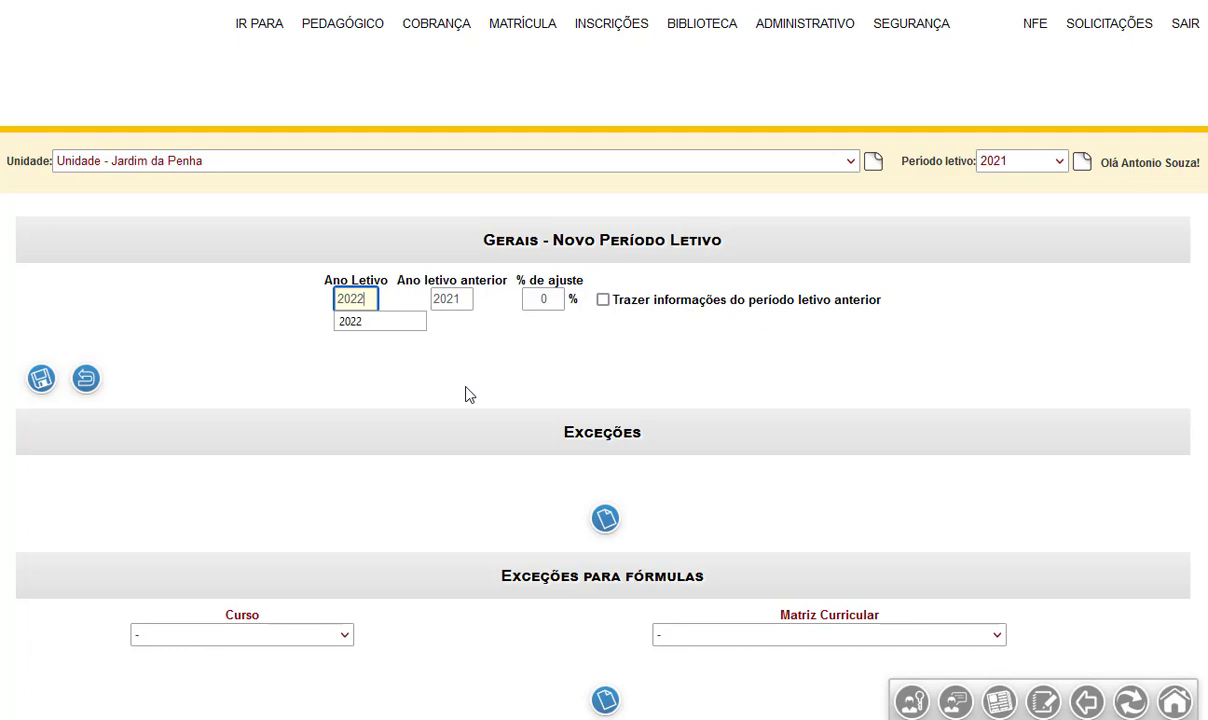
{"action": "type", "text": "1"}
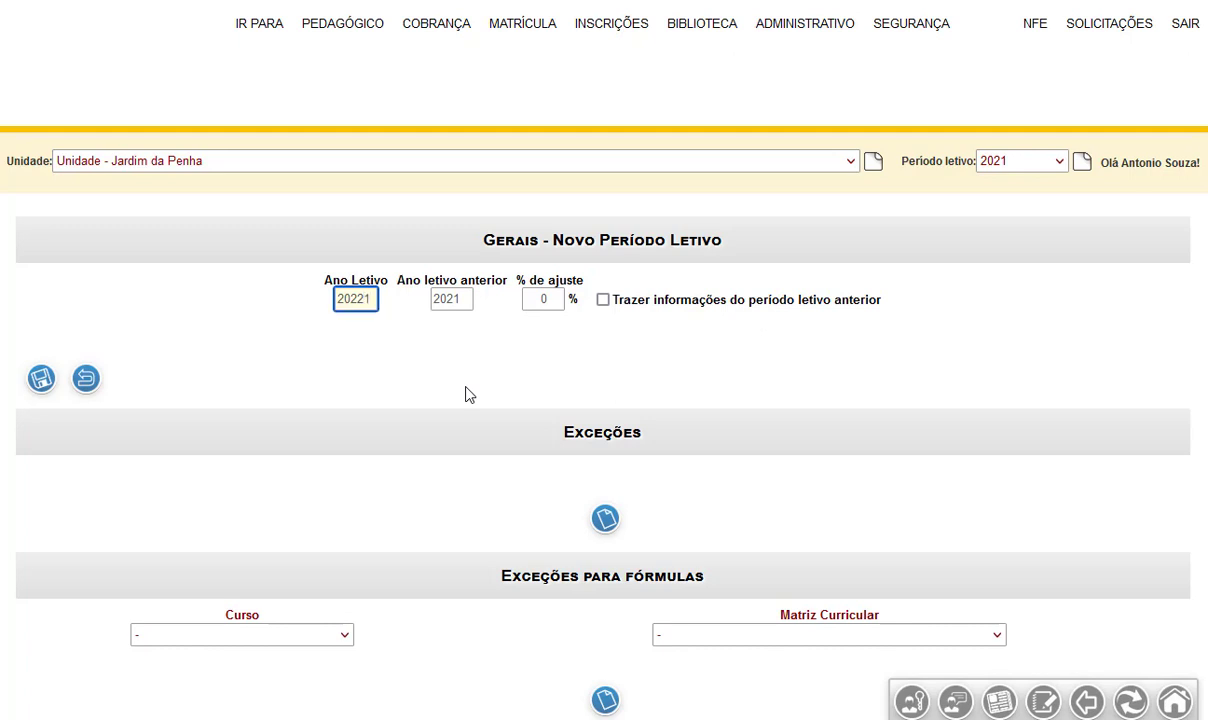
{"action": "key", "text": "BackSpace"}
{"action": "key", "text": "Tab"}
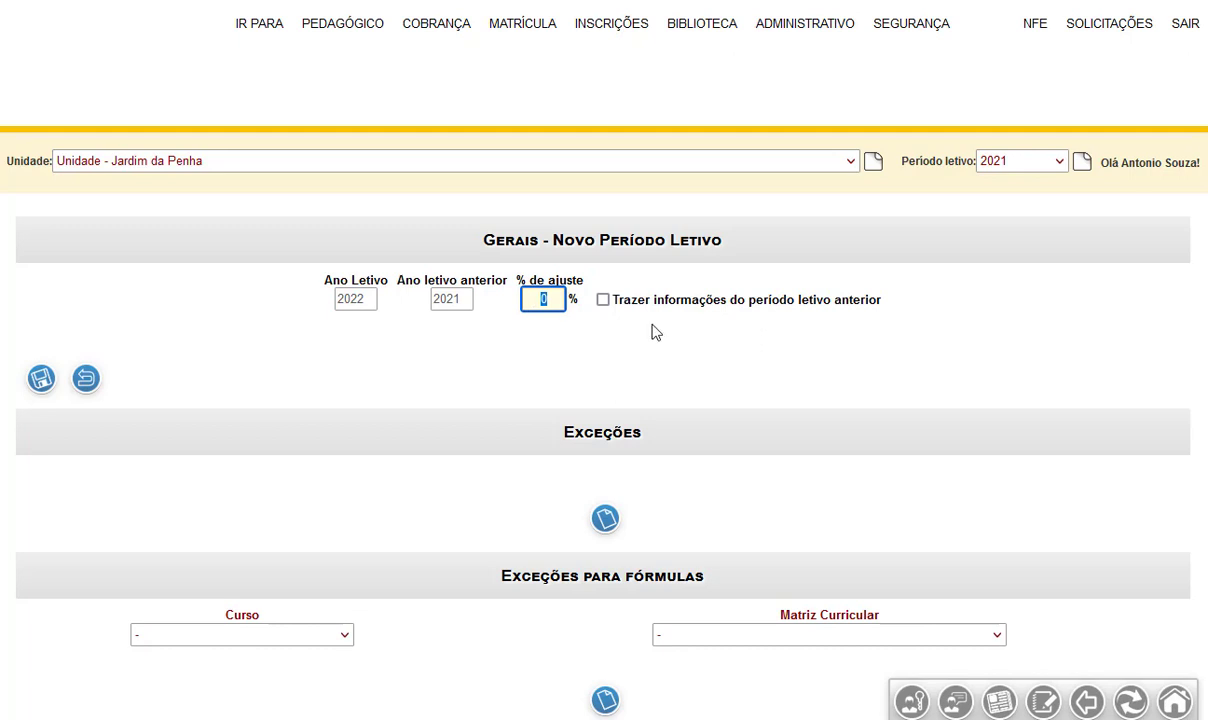
Create the new period with a 5% adjustment and the previous period's information brought over, confirming its creation.
{"action": "type", "text": "5"}
{"action": "left_click_drag", "start_coordinate": [555, 300], "coordinate": [533, 299]}
{"action": "left_click", "coordinate": [603, 301]}
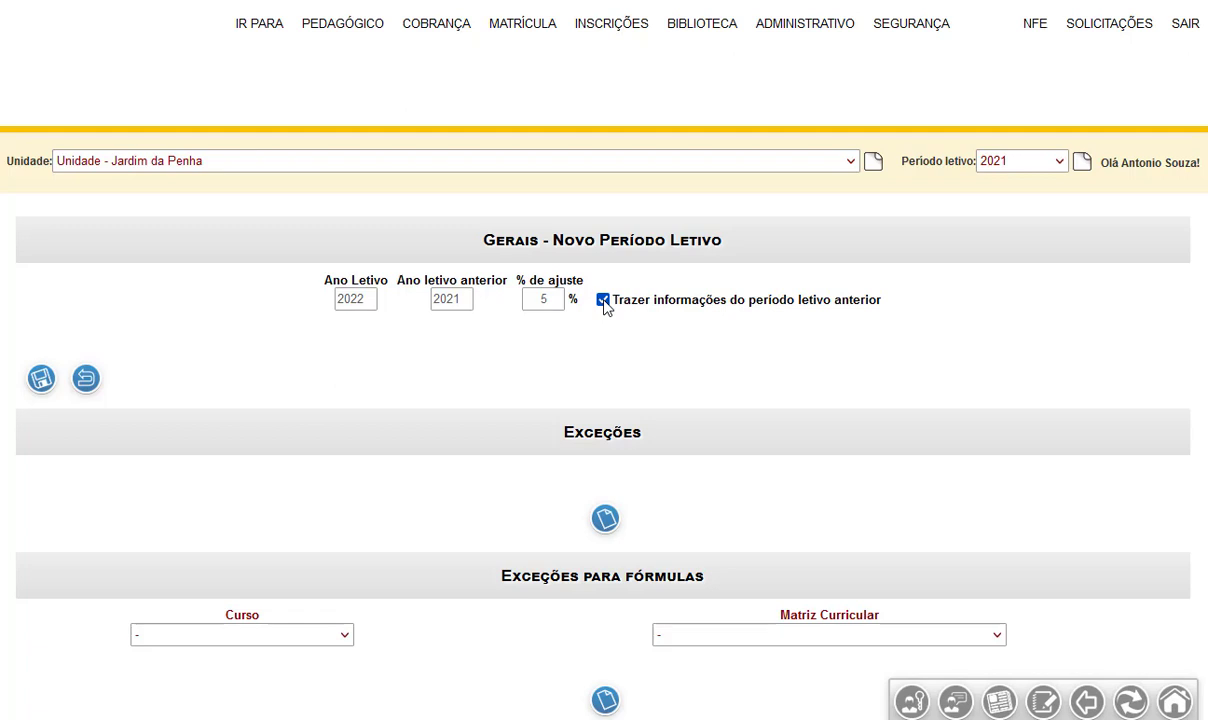
{"action": "left_click", "coordinate": [603, 301]}
{"action": "left_click", "coordinate": [604, 302]}
{"action": "left_click", "coordinate": [544, 300]}
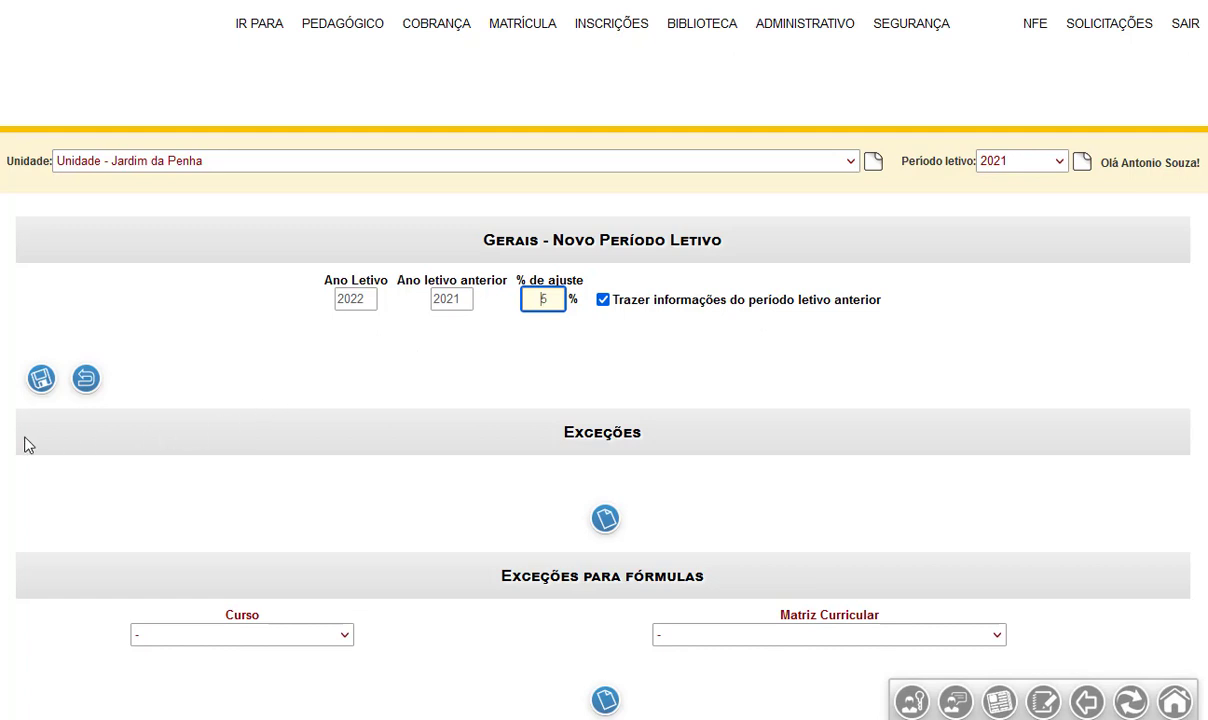
{"action": "left_click", "coordinate": [41, 380]}
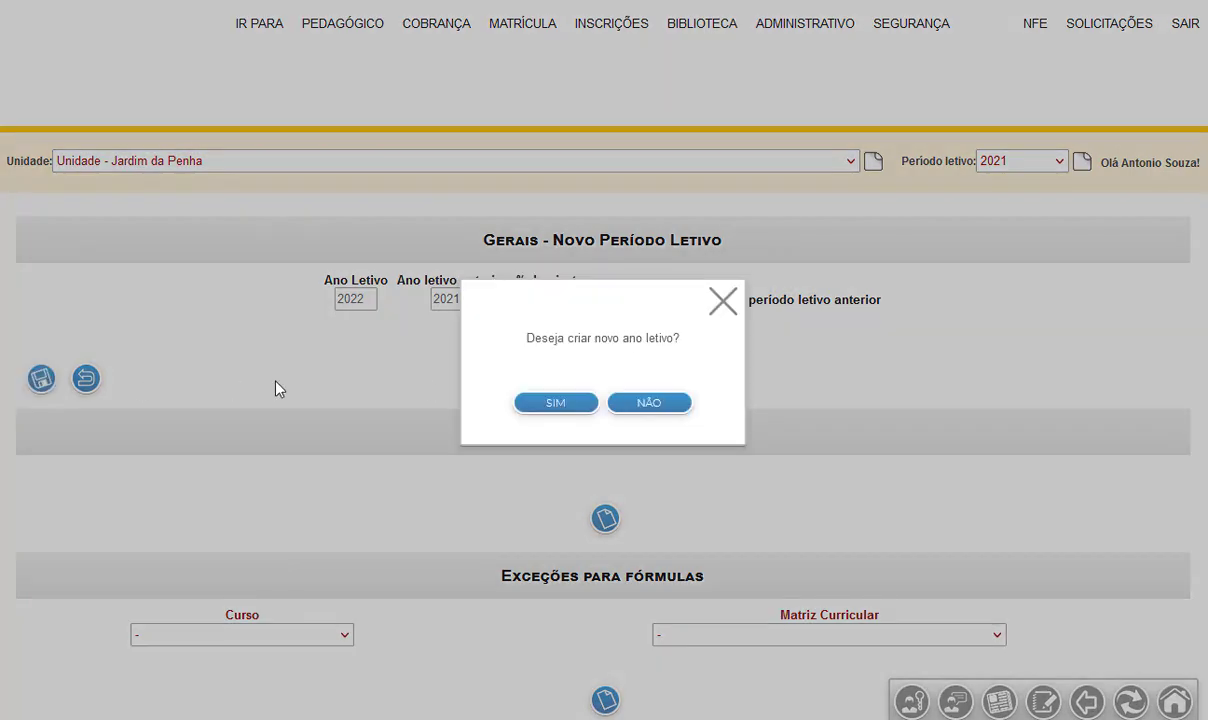
{"action": "left_click", "coordinate": [555, 404]}
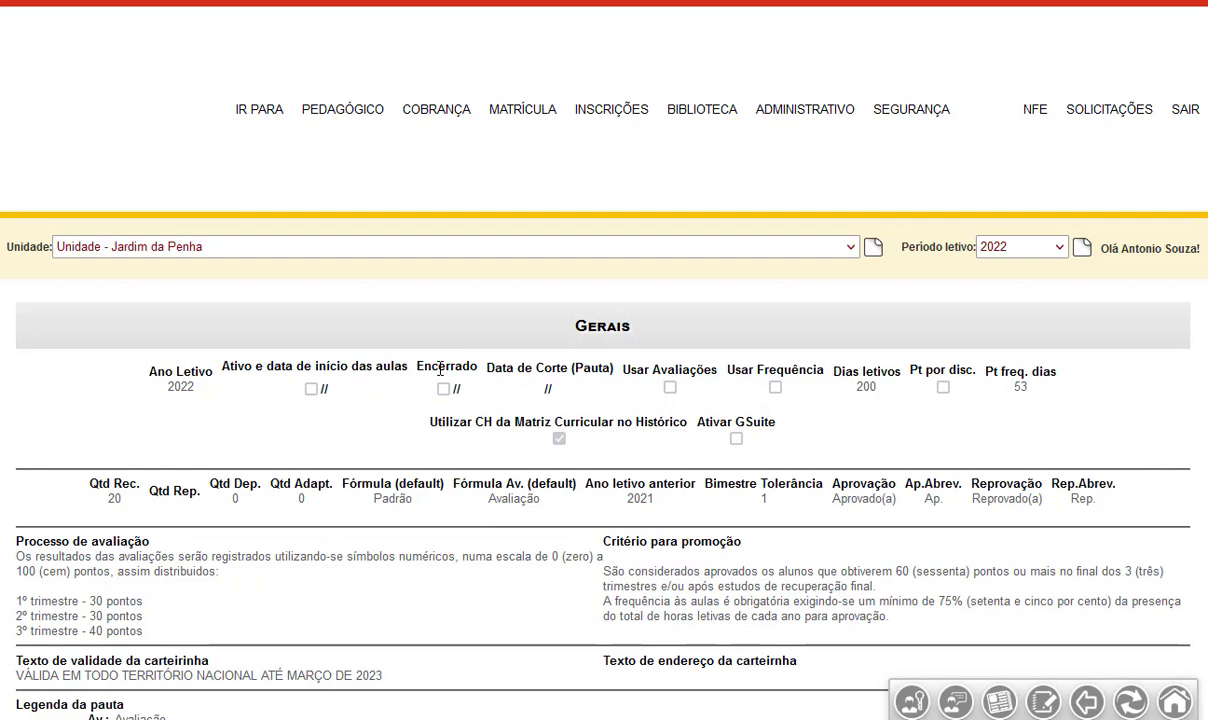
Edit the 2022 general settings to mark the period active with classes starting 01/02/2022, and save them.
{"action": "scroll", "coordinate": [440, 369], "scroll_direction": "down", "scroll_amount": 2}
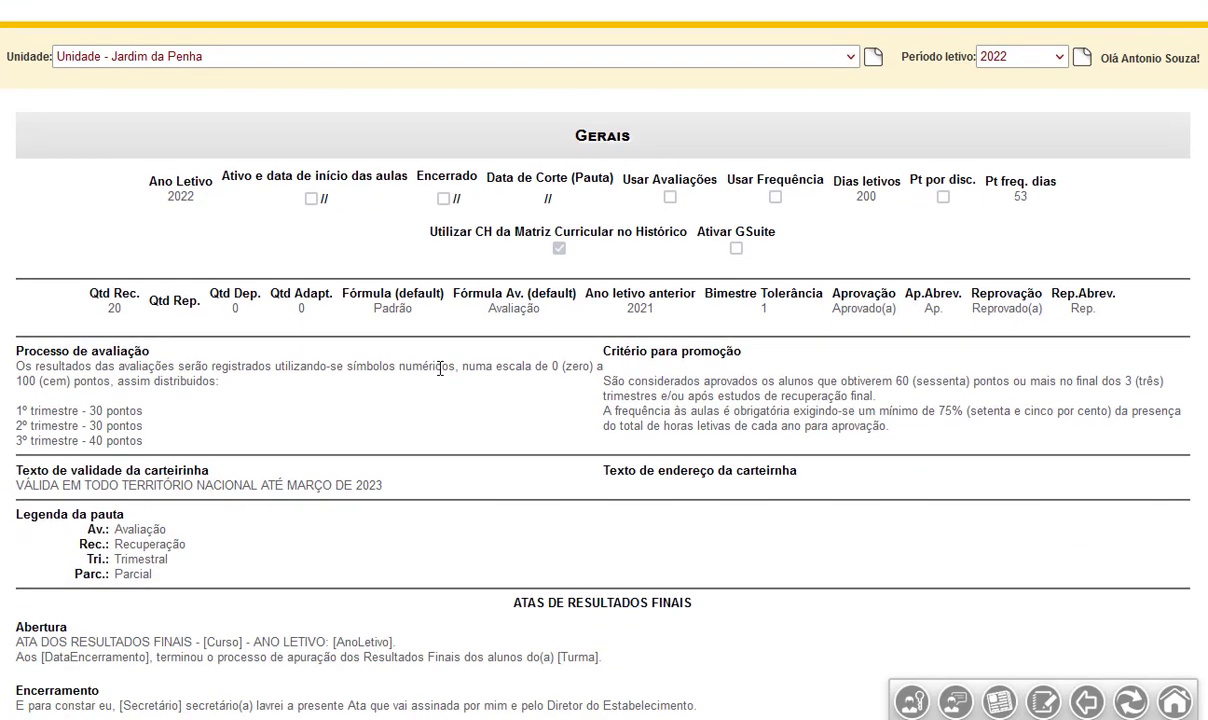
{"action": "scroll", "coordinate": [440, 369], "scroll_direction": "down", "scroll_amount": 4}
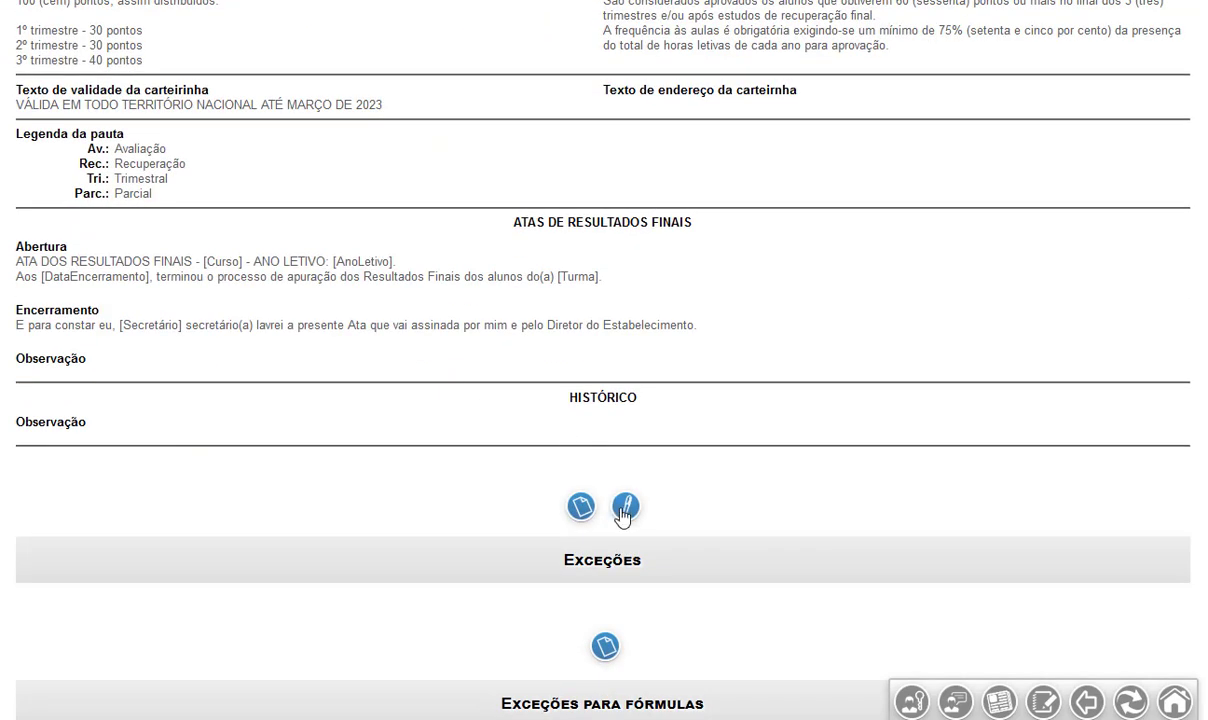
{"action": "left_click", "coordinate": [625, 508]}
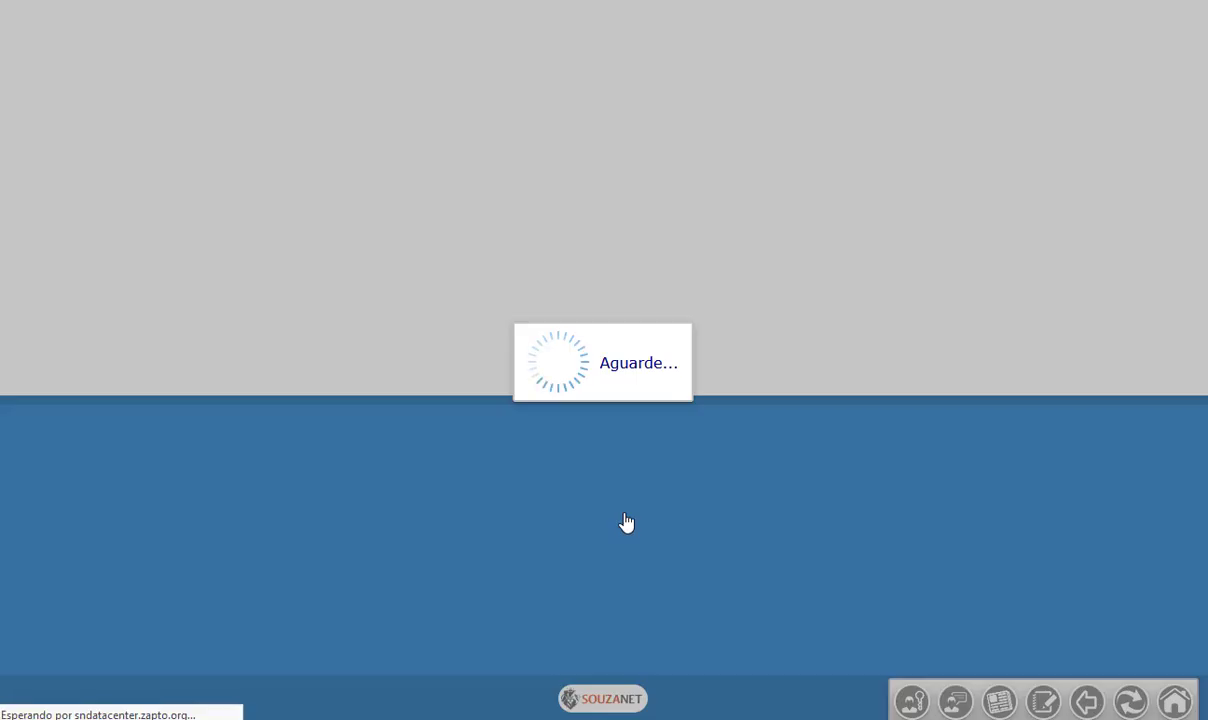
{"action": "scroll", "coordinate": [264, 404], "scroll_direction": "up", "scroll_amount": 6}
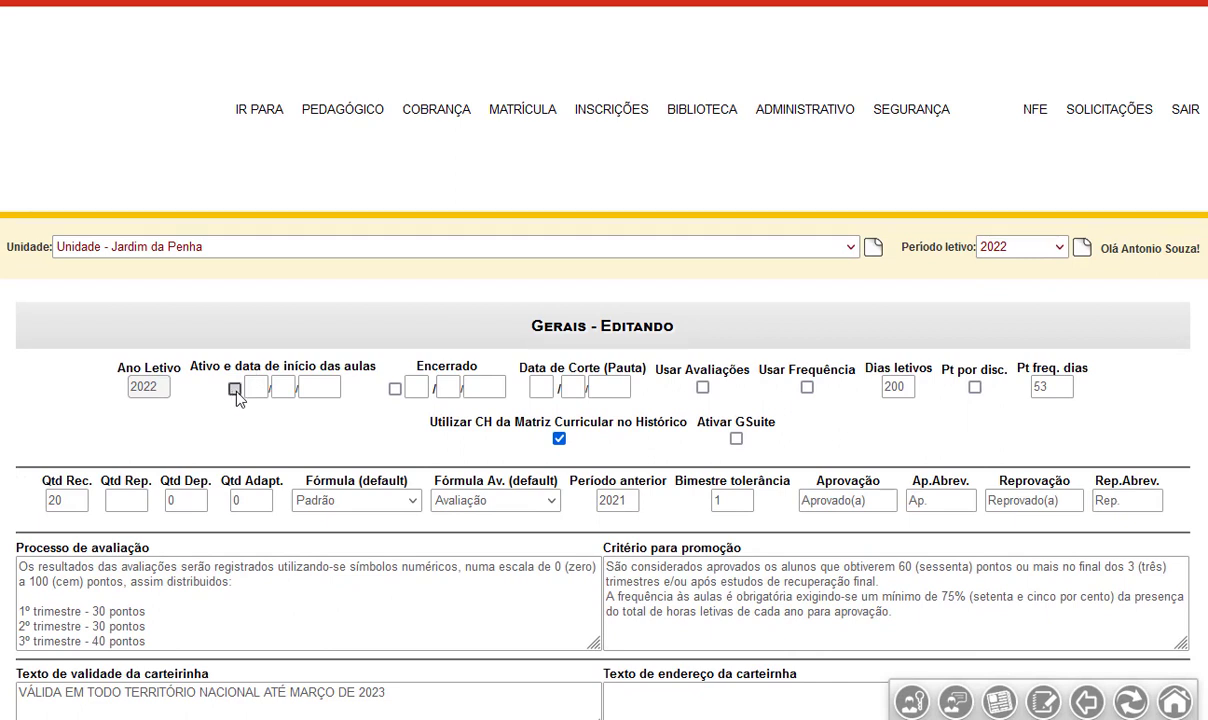
{"action": "left_click", "coordinate": [236, 391]}
{"action": "left_click", "coordinate": [260, 389]}
{"action": "type", "text": "01/02/2022"}
{"action": "scroll", "coordinate": [380, 418], "scroll_direction": "down", "scroll_amount": 8}
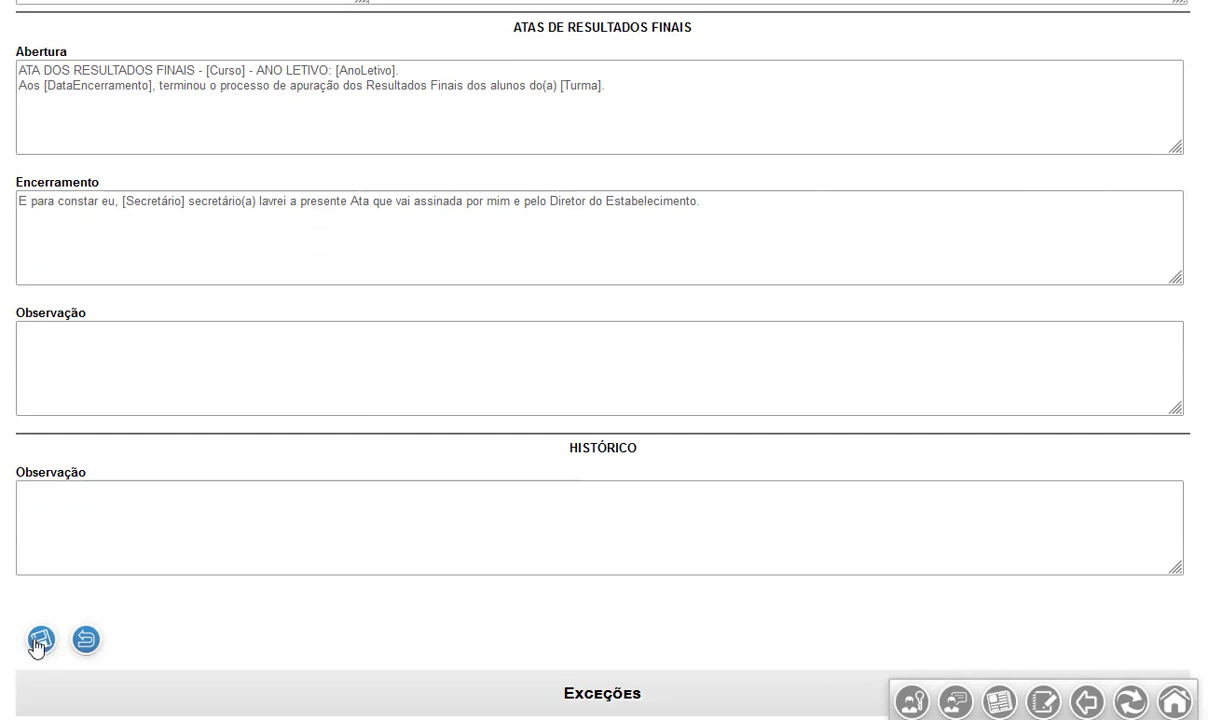
{"action": "left_click", "coordinate": [42, 645]}
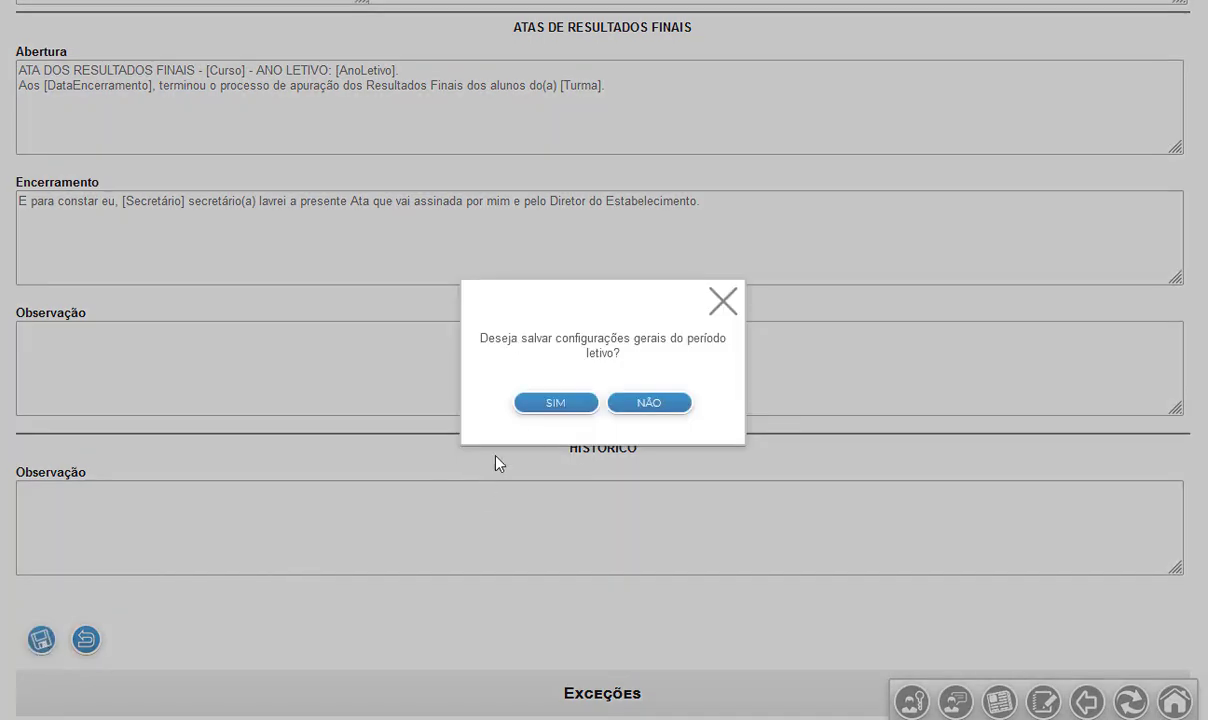
{"action": "left_click", "coordinate": [553, 403]}
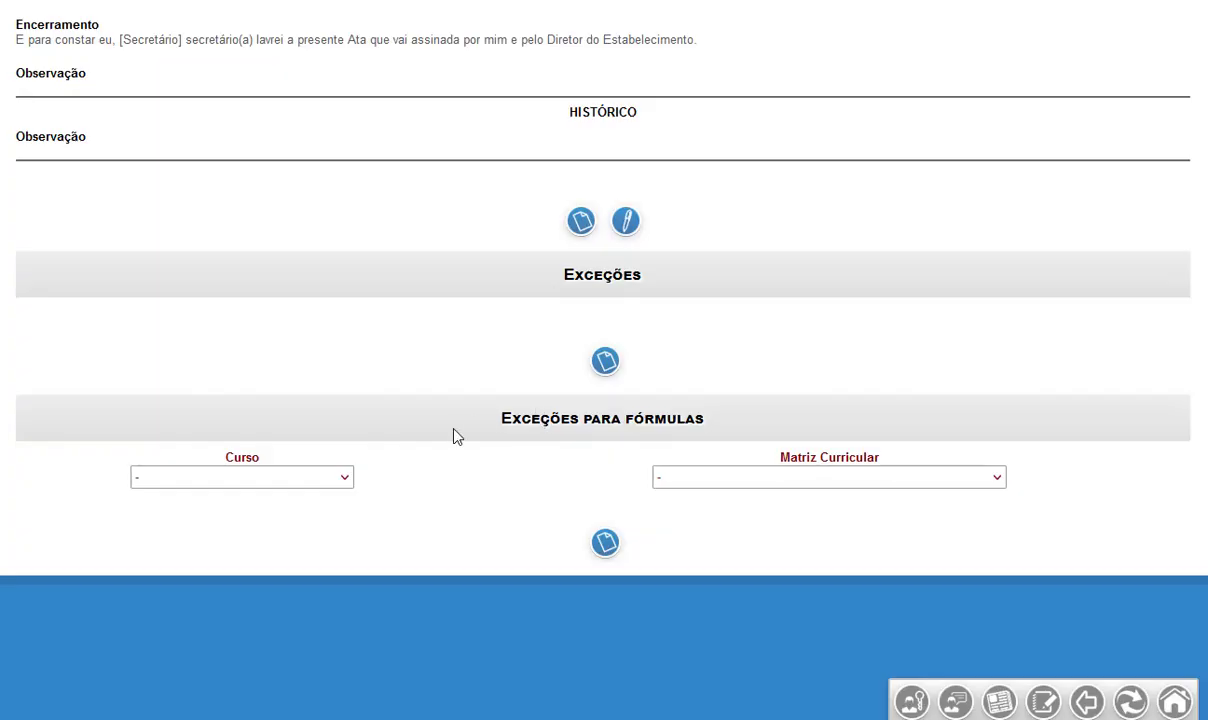
{"action": "scroll", "coordinate": [503, 370], "scroll_direction": "up", "scroll_amount": 6}
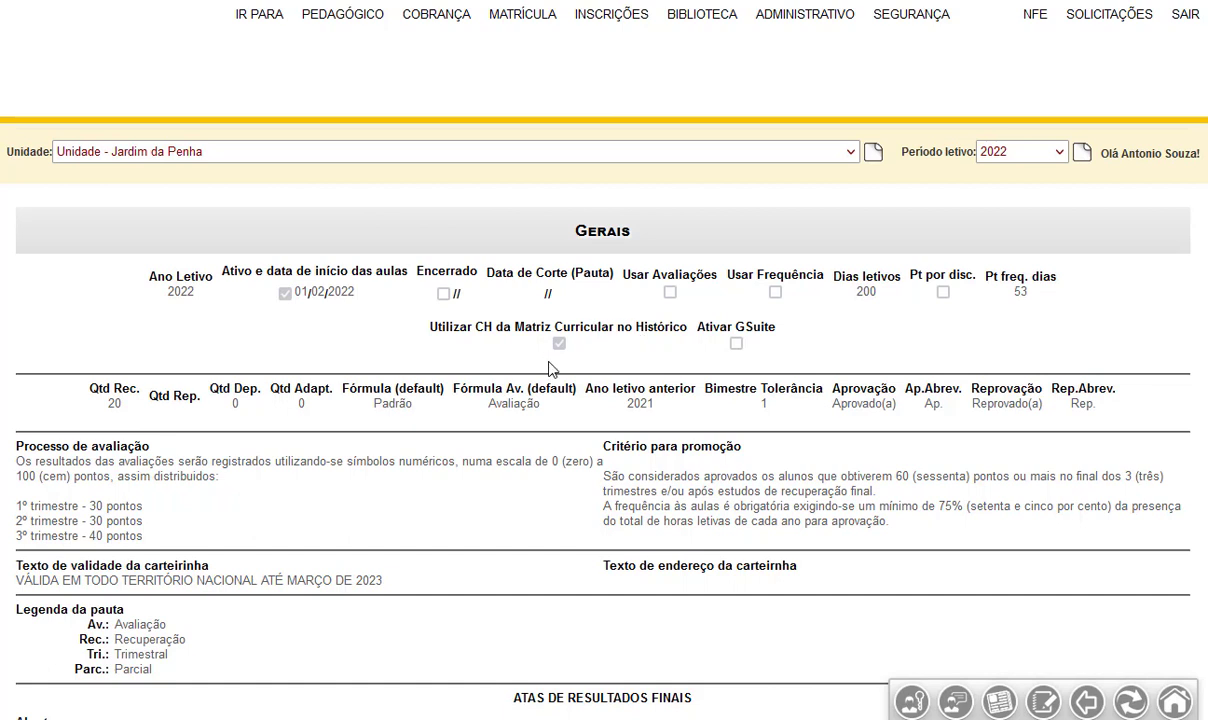
Open the Turmas destino page in the enrolment configuration.
{"action": "left_click", "coordinate": [526, 35]}
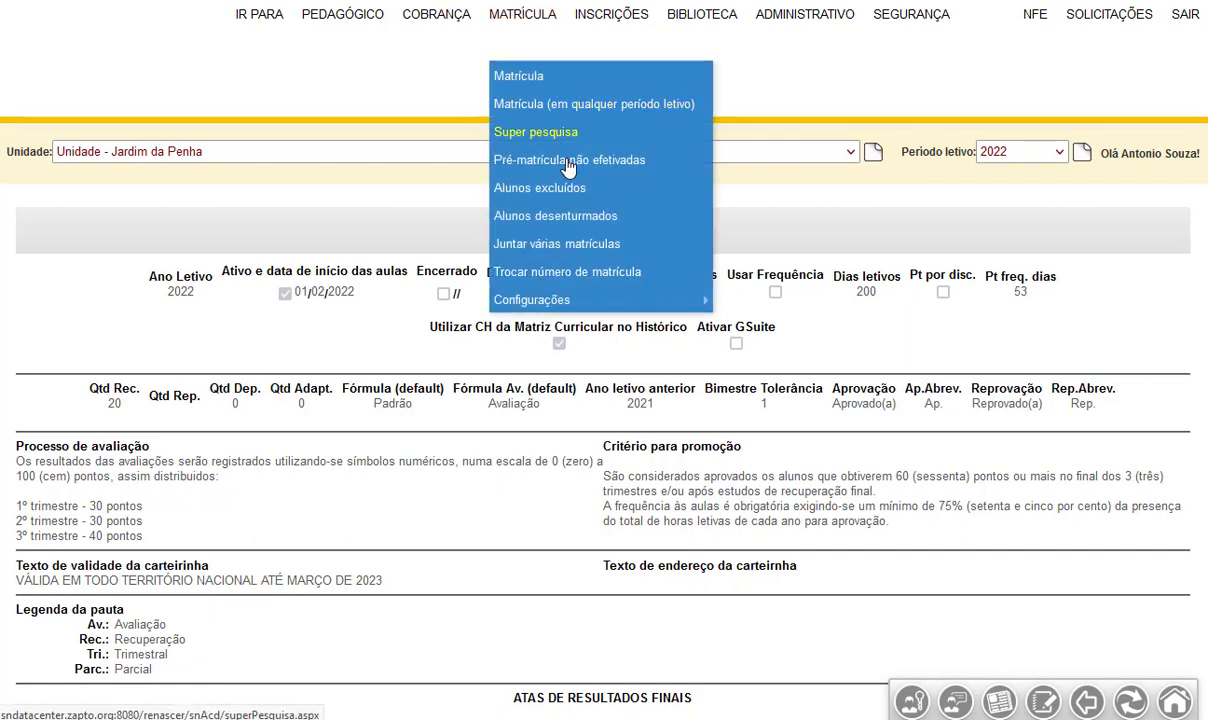
{"action": "mouse_move", "coordinate": [575, 302]}
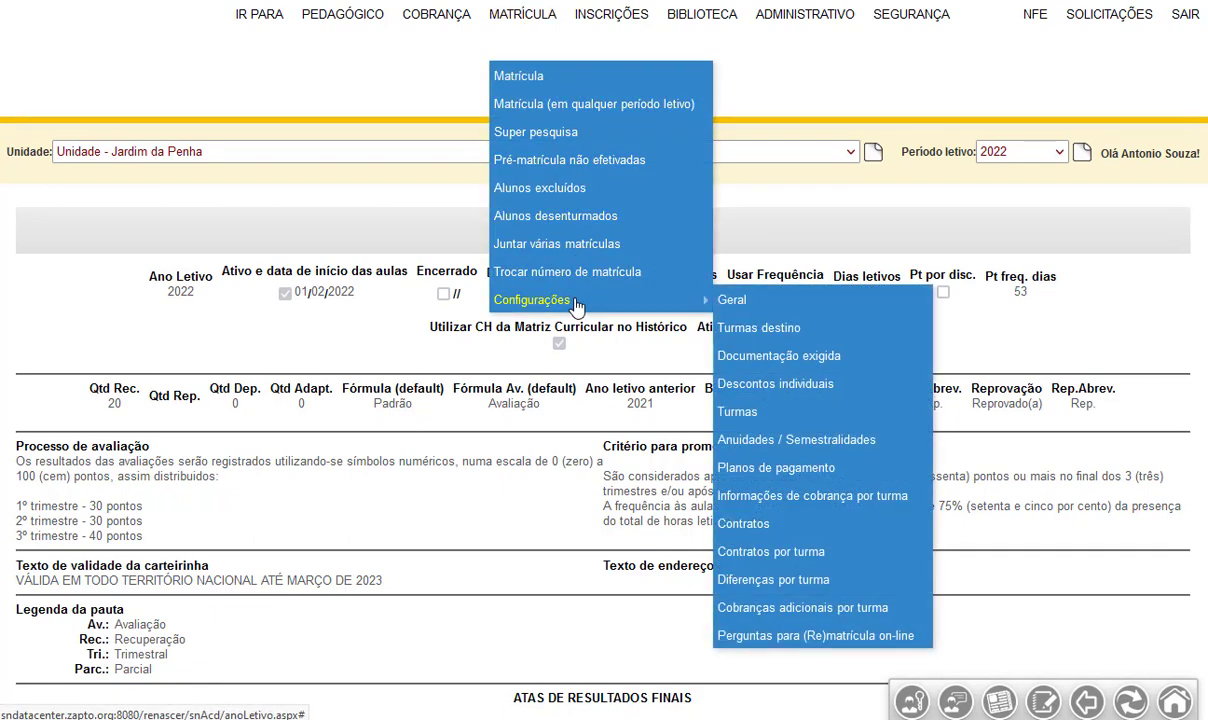
{"action": "left_click", "coordinate": [762, 330]}
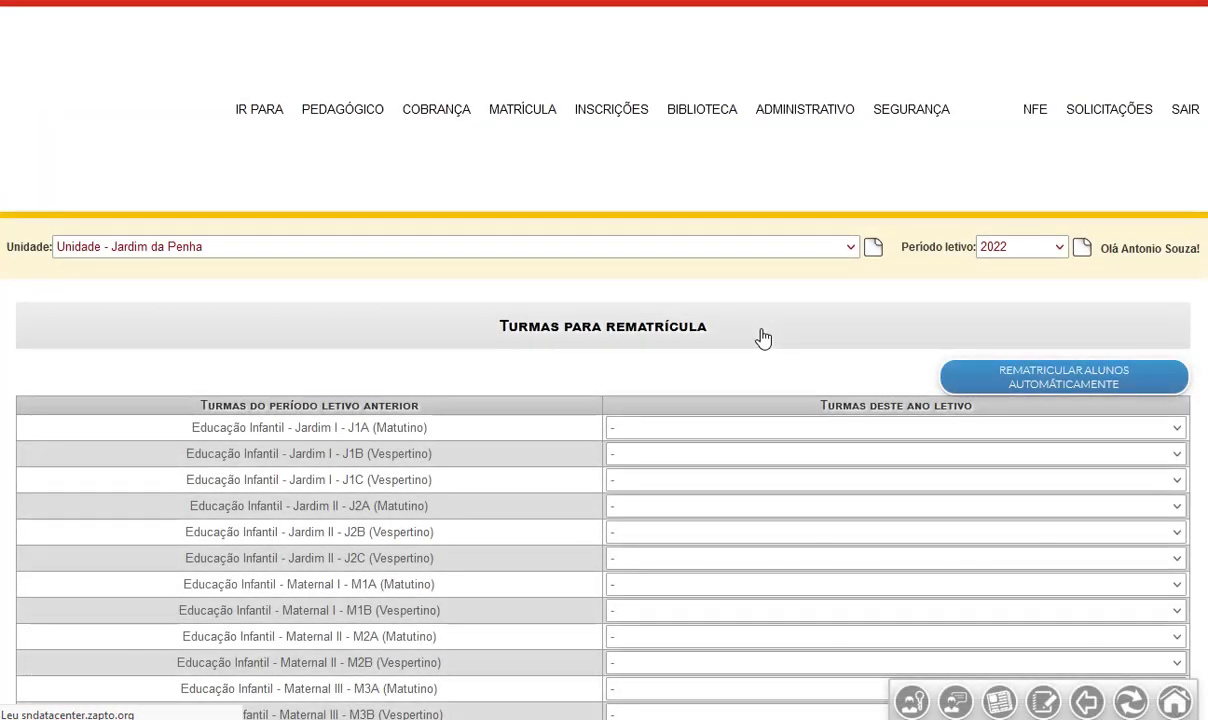
{"action": "scroll", "coordinate": [428, 313], "scroll_direction": "down", "scroll_amount": 3}
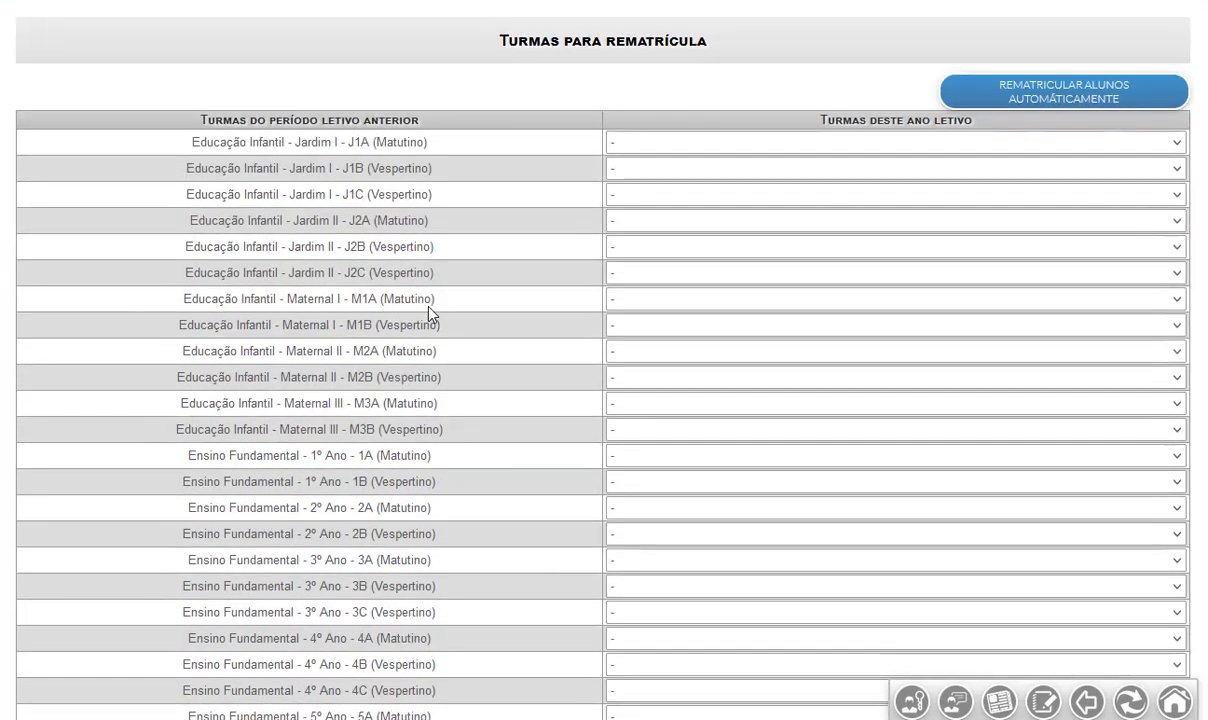
{"action": "scroll", "coordinate": [428, 313], "scroll_direction": "up", "scroll_amount": 2}
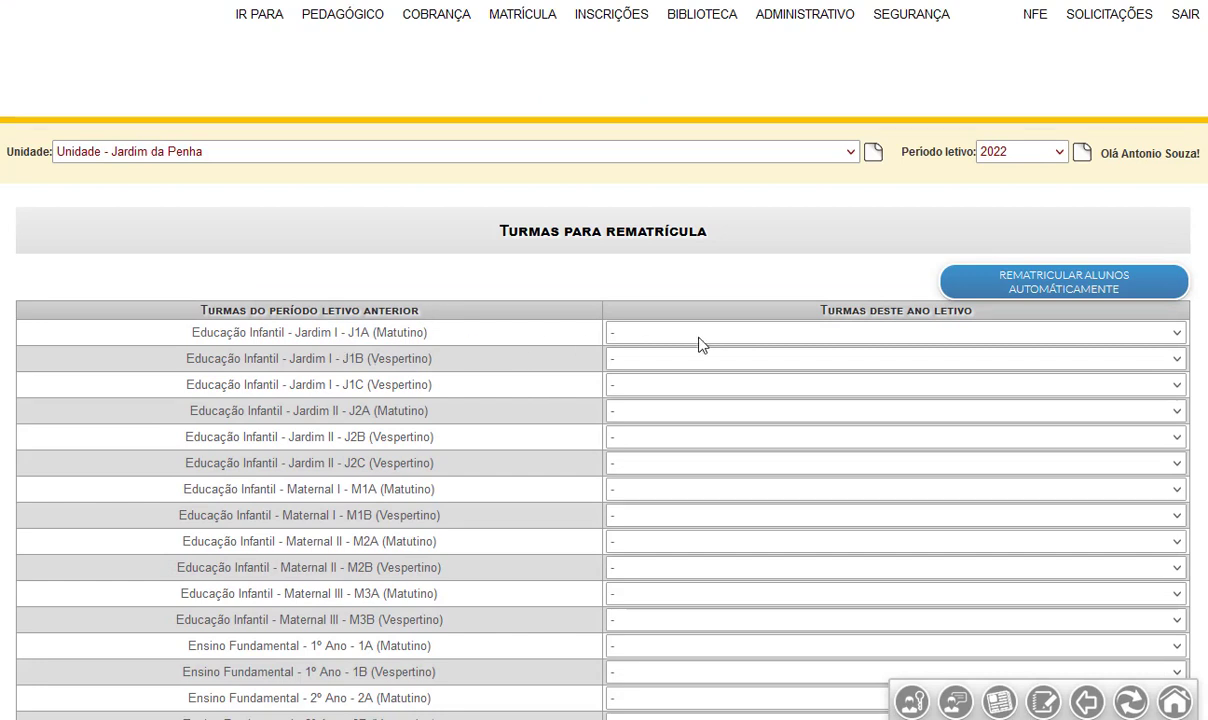
Assign JP - EI - Jardim II - J2A (Matutino) as the destination for the previous period's Jardim I - J1A (Matutino) class.
{"action": "left_click", "coordinate": [775, 341]}
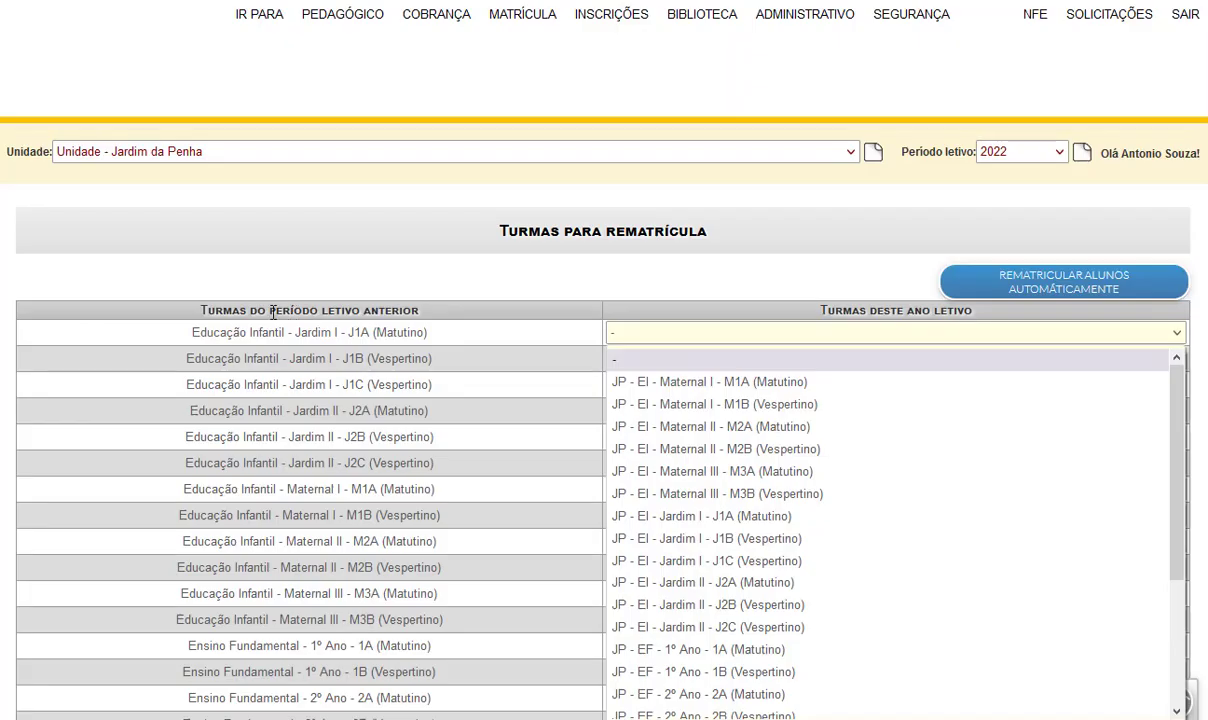
{"action": "left_click", "coordinate": [275, 315]}
{"action": "left_click_drag", "start_coordinate": [270, 311], "coordinate": [437, 318]}
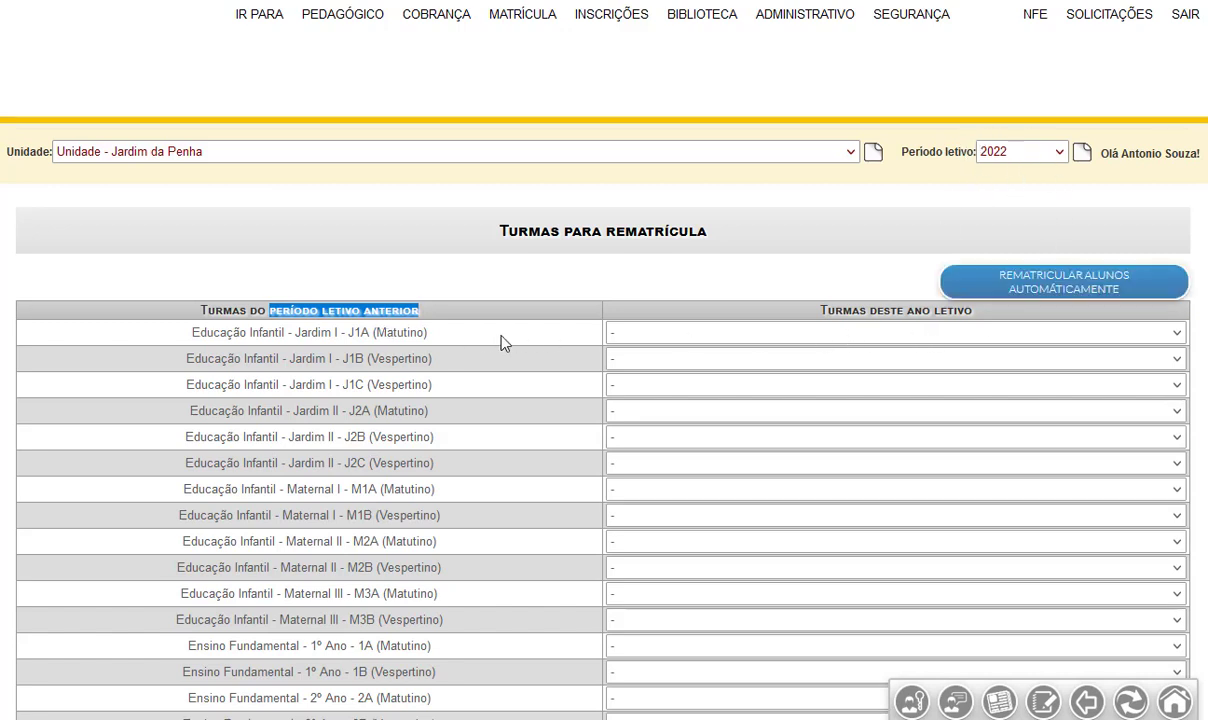
{"action": "left_click", "coordinate": [675, 344]}
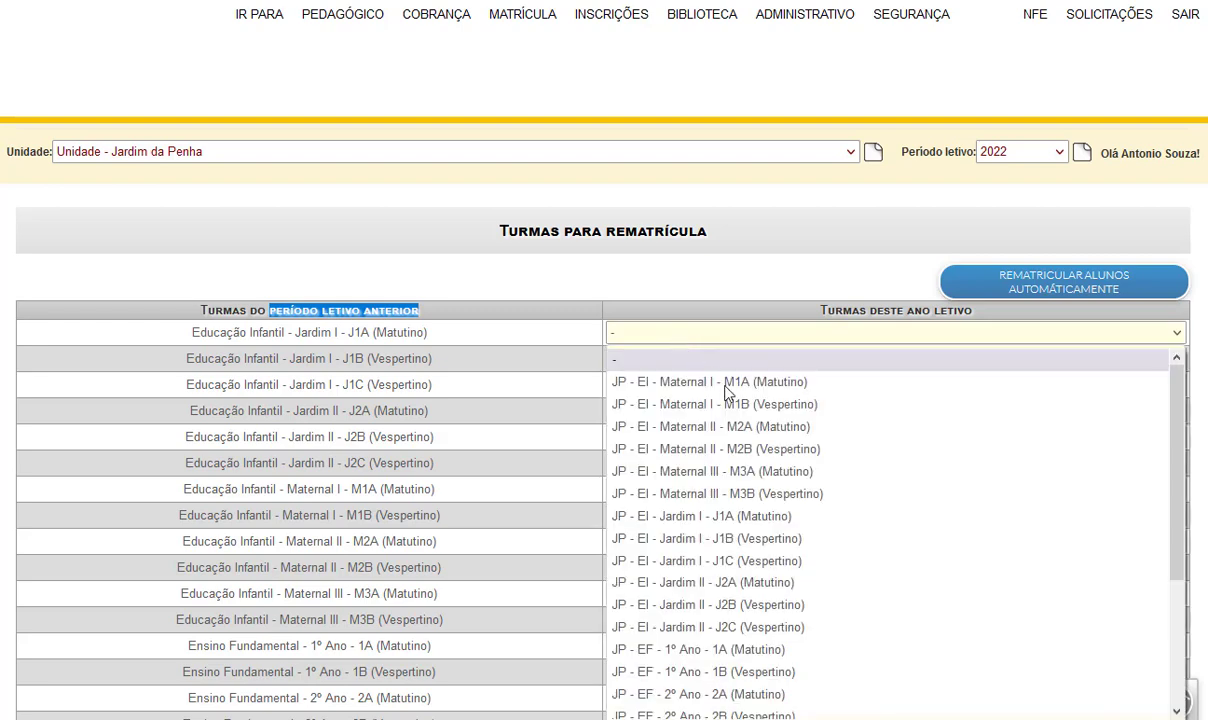
{"action": "scroll", "coordinate": [735, 404], "scroll_direction": "down", "scroll_amount": 2}
{"action": "scroll", "coordinate": [735, 404], "scroll_direction": "up", "scroll_amount": 2}
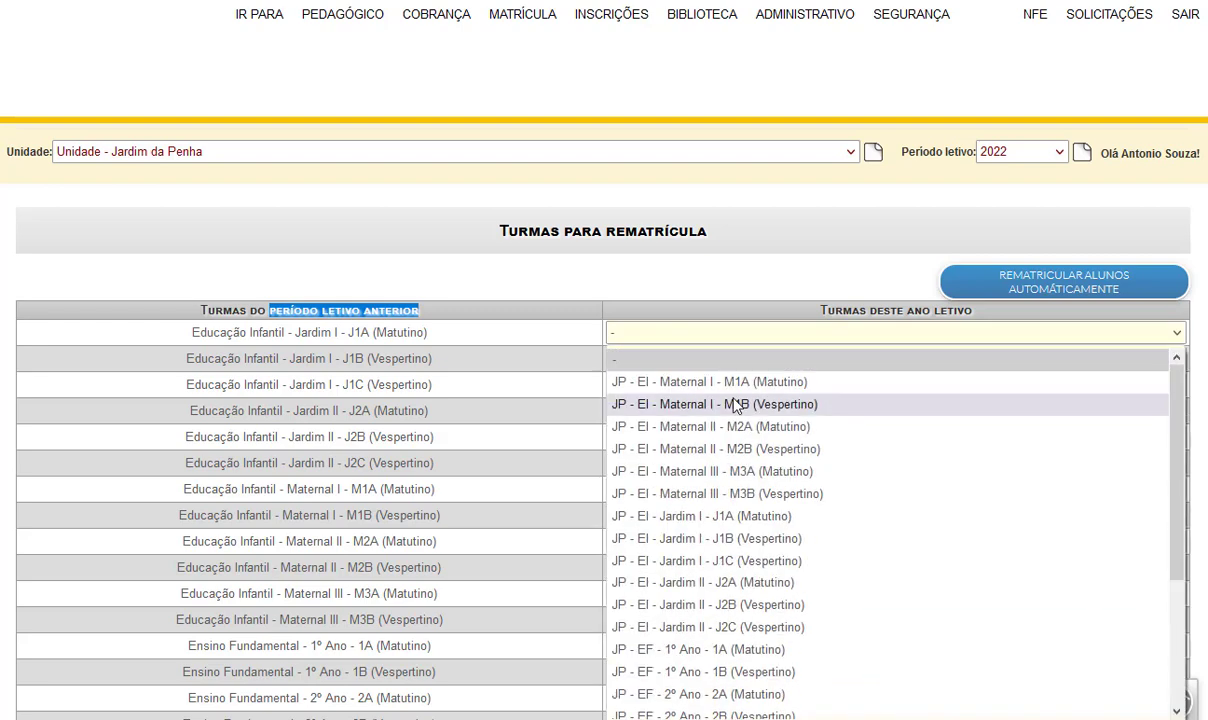
{"action": "left_click", "coordinate": [722, 583]}
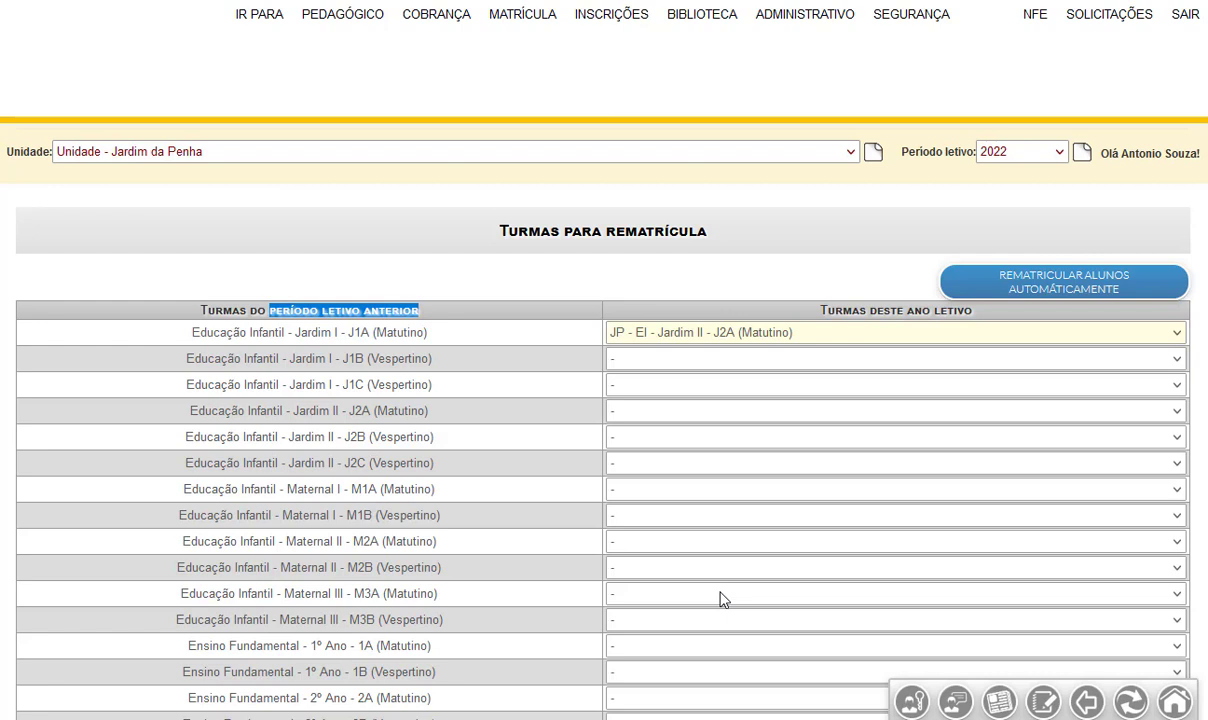
Assign JP - EI - Jardim II - J2B (Vespertino) as the destination for the previous period's Jardim I - J1B (Vespertino) class.
{"action": "left_click", "coordinate": [673, 362]}
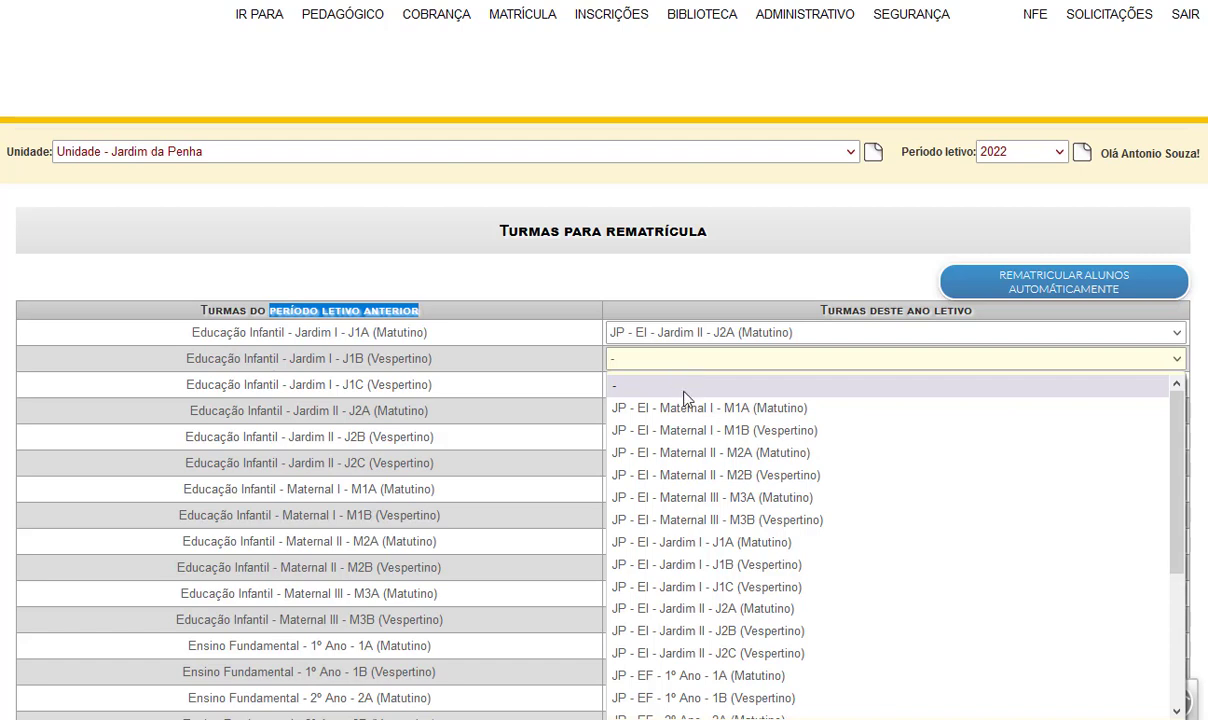
{"action": "left_click", "coordinate": [687, 631]}
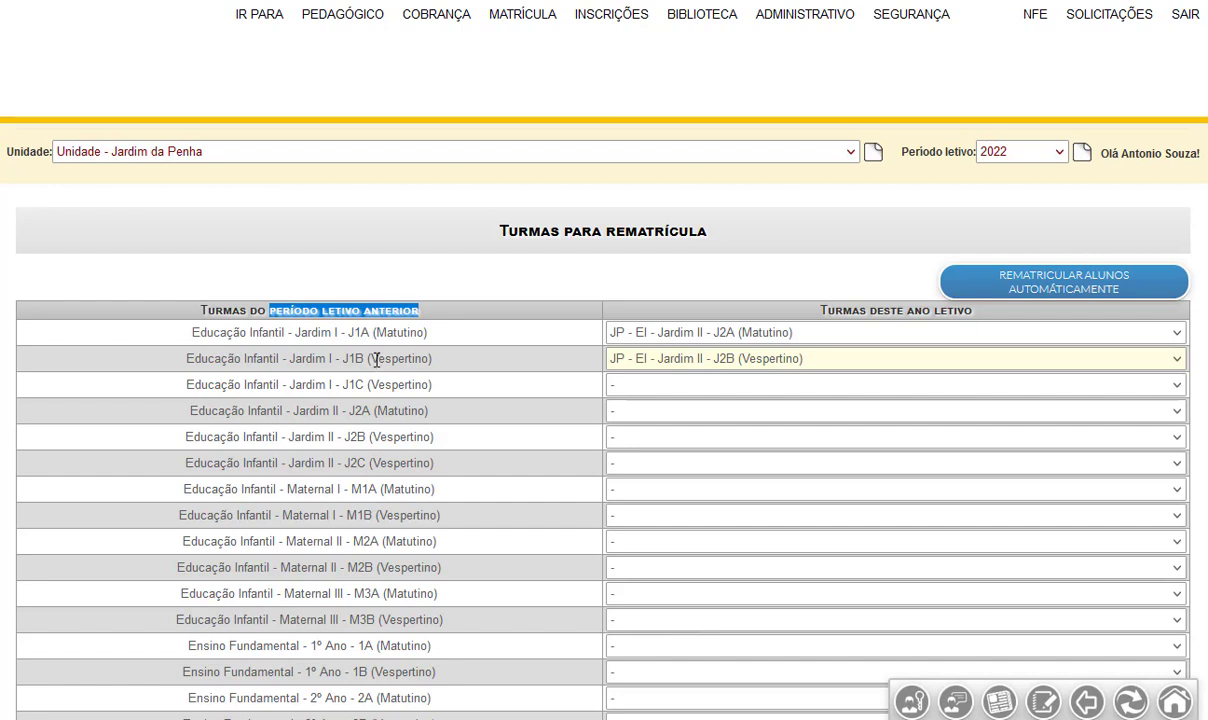
{"action": "left_click_drag", "start_coordinate": [369, 358], "coordinate": [430, 361]}
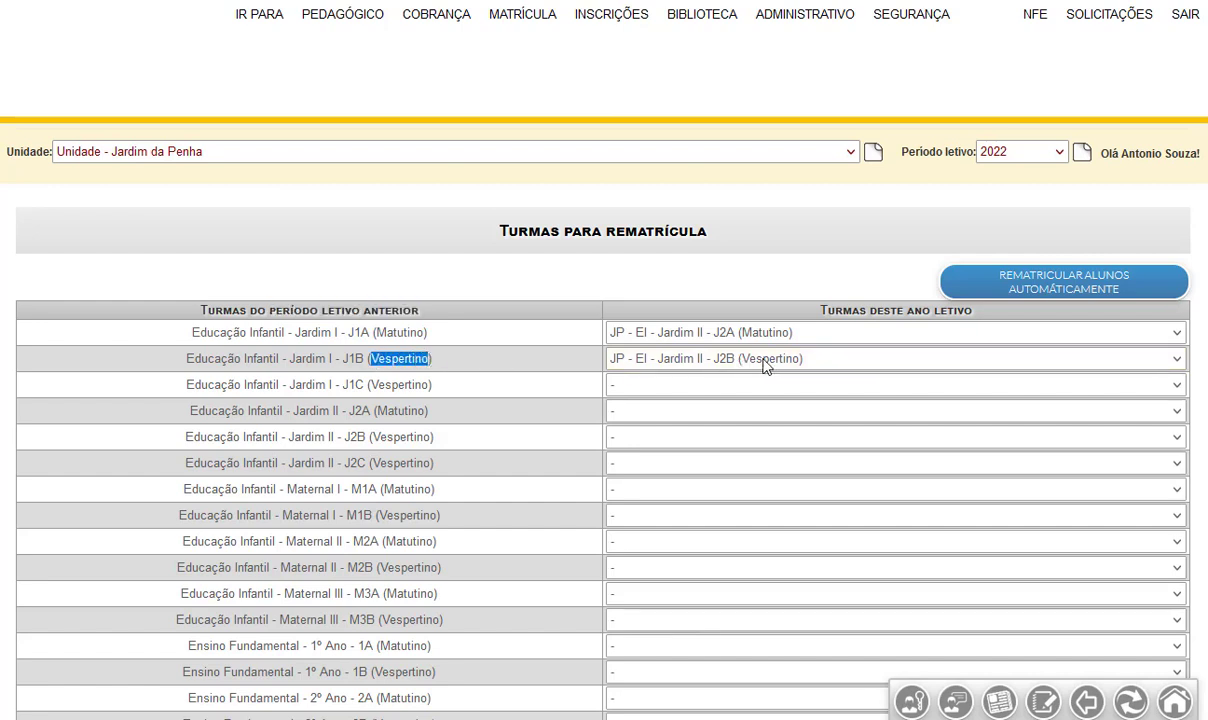
{"action": "left_click", "coordinate": [457, 411]}
Review the destination classes assigned to each class of the previous school period.
{"action": "scroll", "coordinate": [443, 556], "scroll_direction": "down", "scroll_amount": 1}
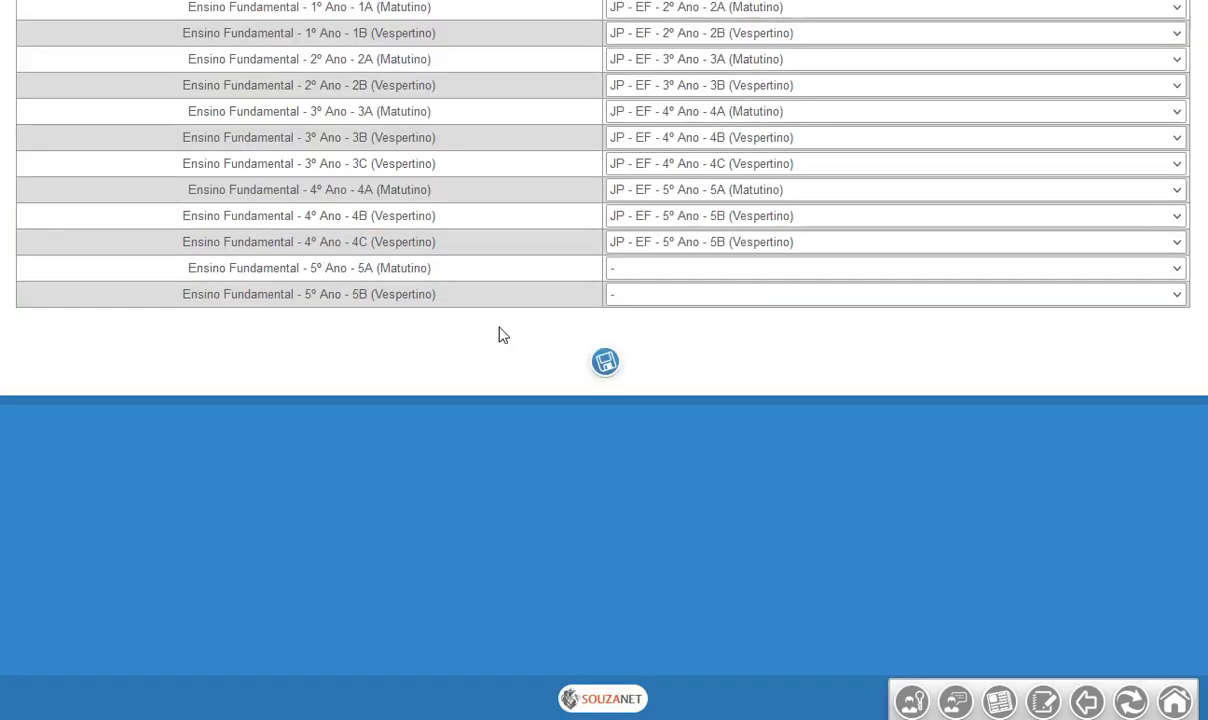
{"action": "scroll", "coordinate": [500, 333], "scroll_direction": "up", "scroll_amount": 10}
{"action": "scroll", "coordinate": [502, 336], "scroll_direction": "down", "scroll_amount": 5}
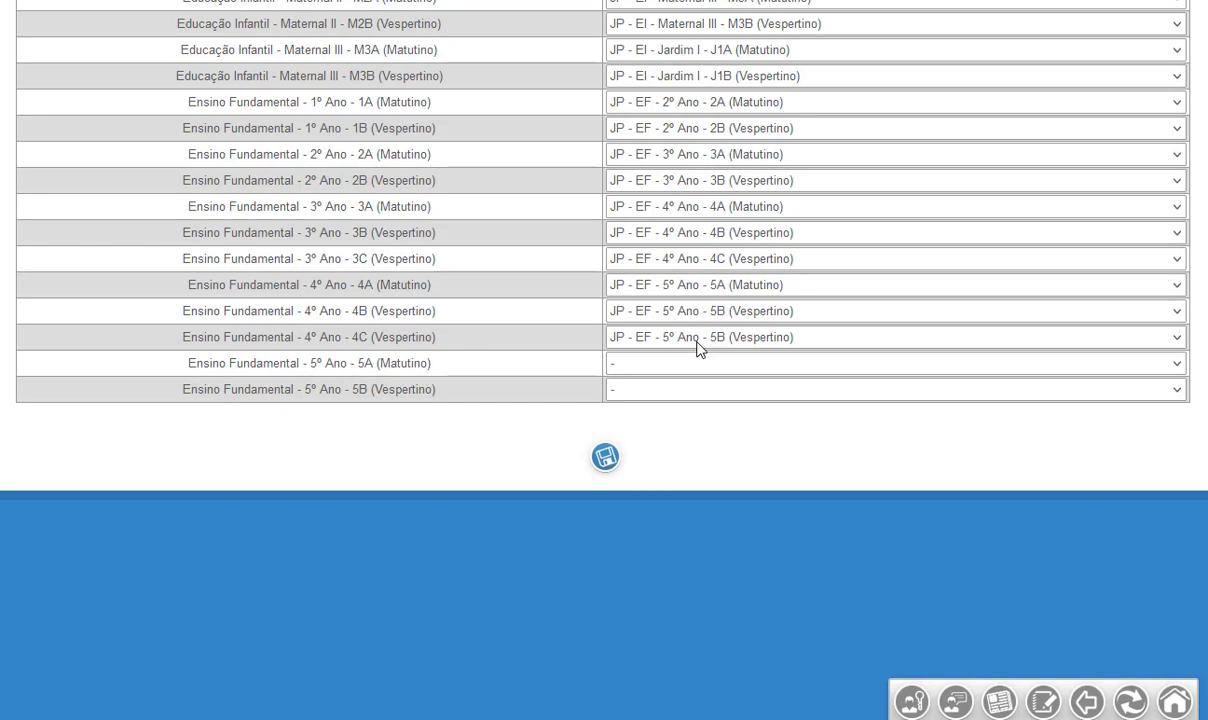
Save the destination classes assigned for re-enrolment in the 2022 school period.
{"action": "scroll", "coordinate": [747, 507], "scroll_direction": "up", "scroll_amount": 1}
{"action": "scroll", "coordinate": [747, 507], "scroll_direction": "down", "scroll_amount": 2}
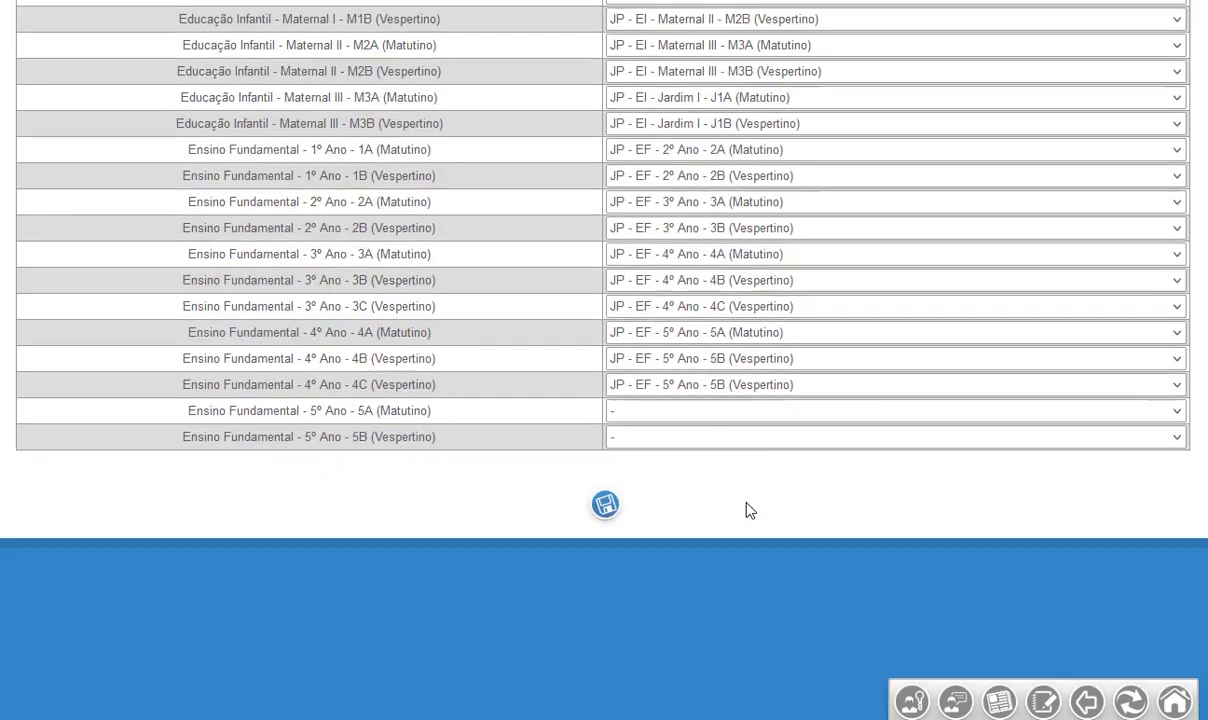
{"action": "left_click", "coordinate": [604, 372]}
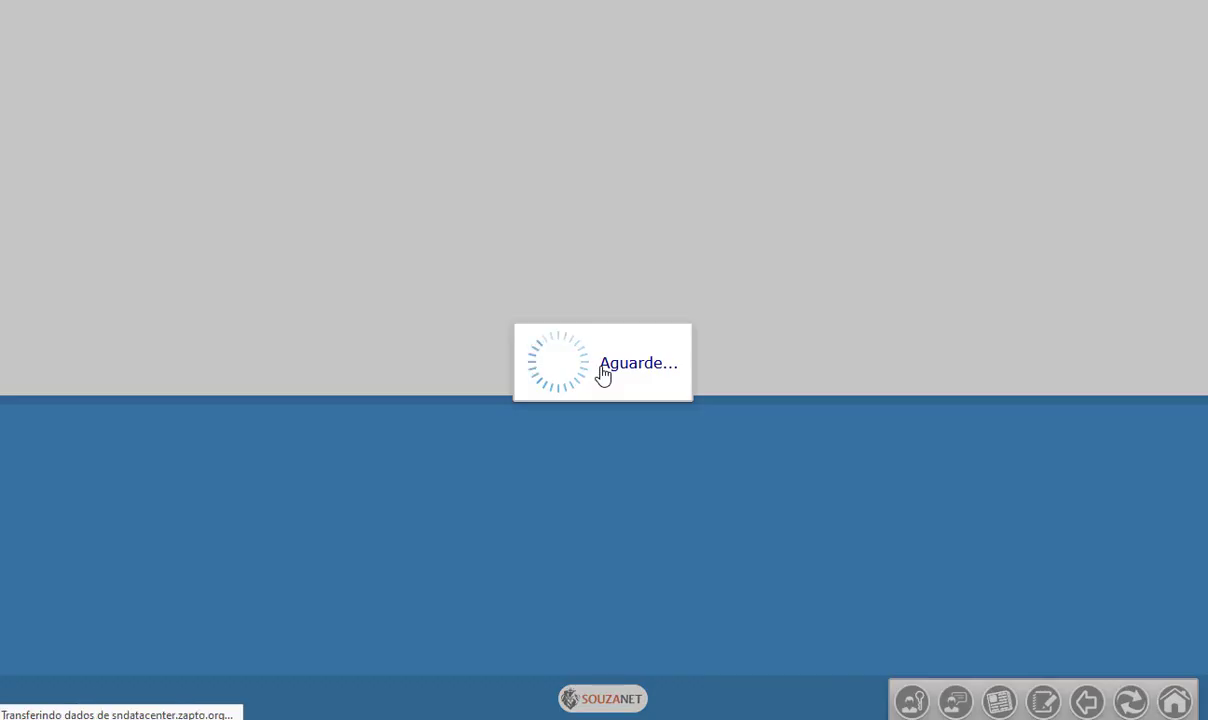
Open the Anuidades / Semestralidades page of the enrolment configuration.
{"action": "scroll", "coordinate": [767, 571], "scroll_direction": "up", "scroll_amount": 4}
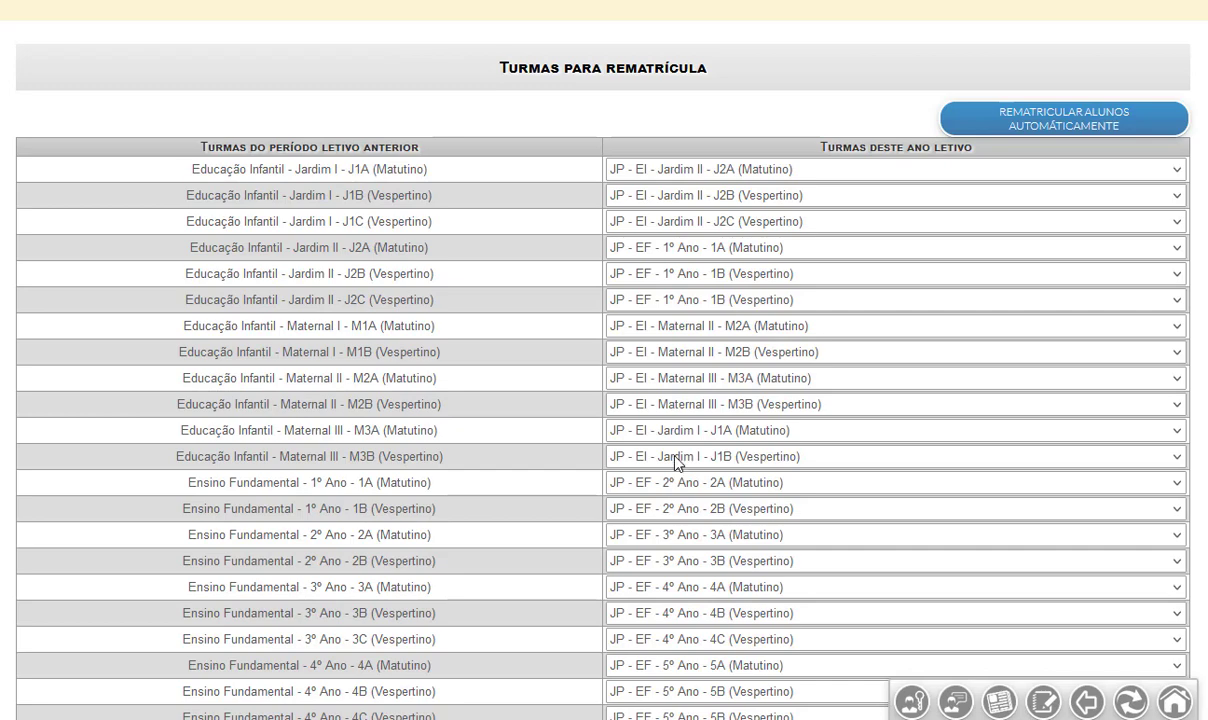
{"action": "scroll", "coordinate": [675, 457], "scroll_direction": "up", "scroll_amount": 2}
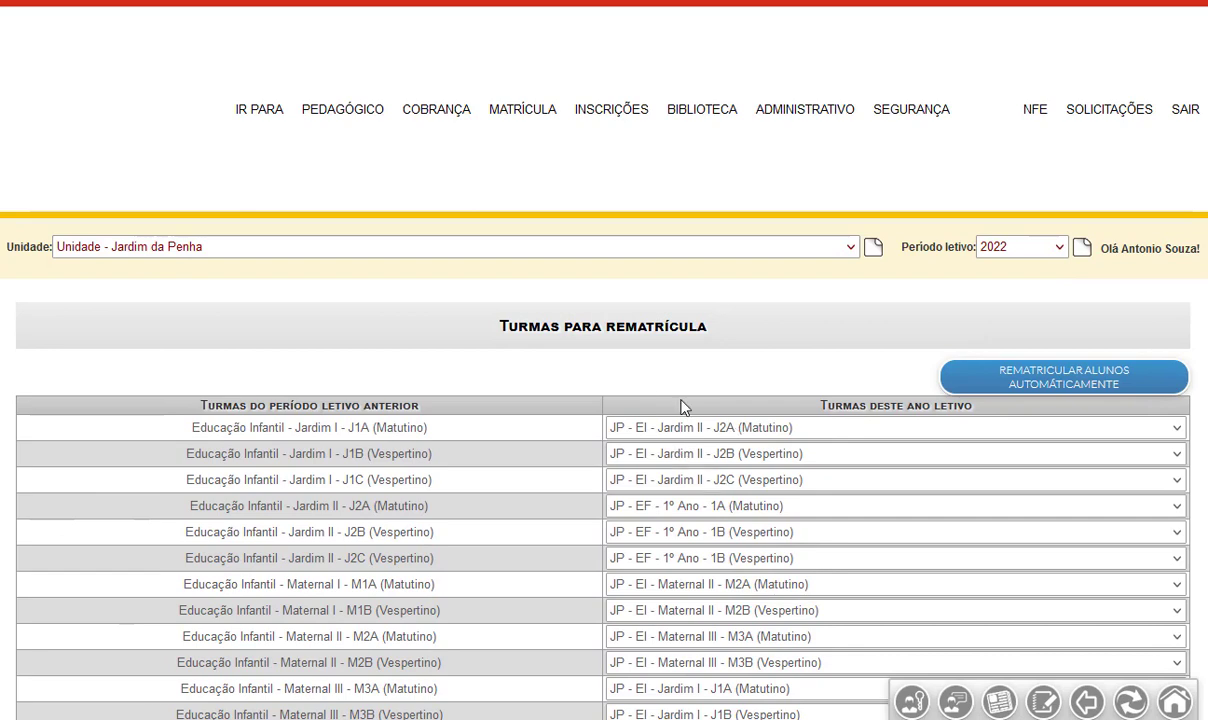
{"action": "mouse_move", "coordinate": [539, 122]}
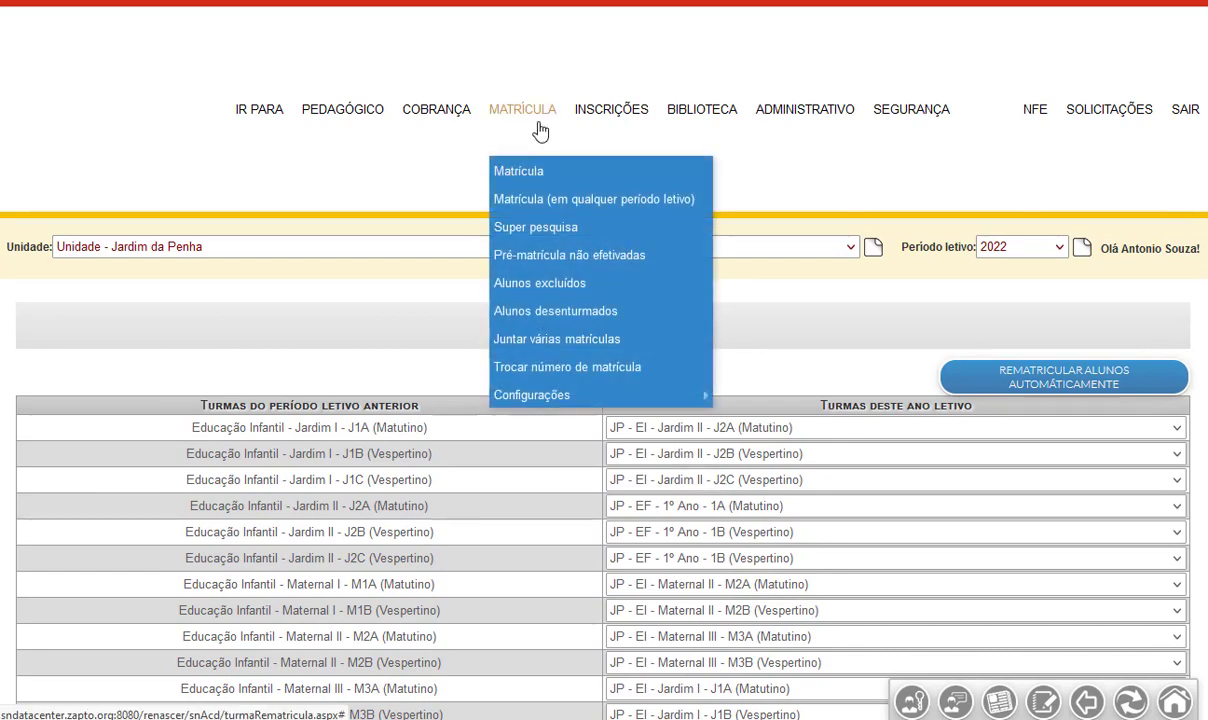
{"action": "mouse_move", "coordinate": [572, 397]}
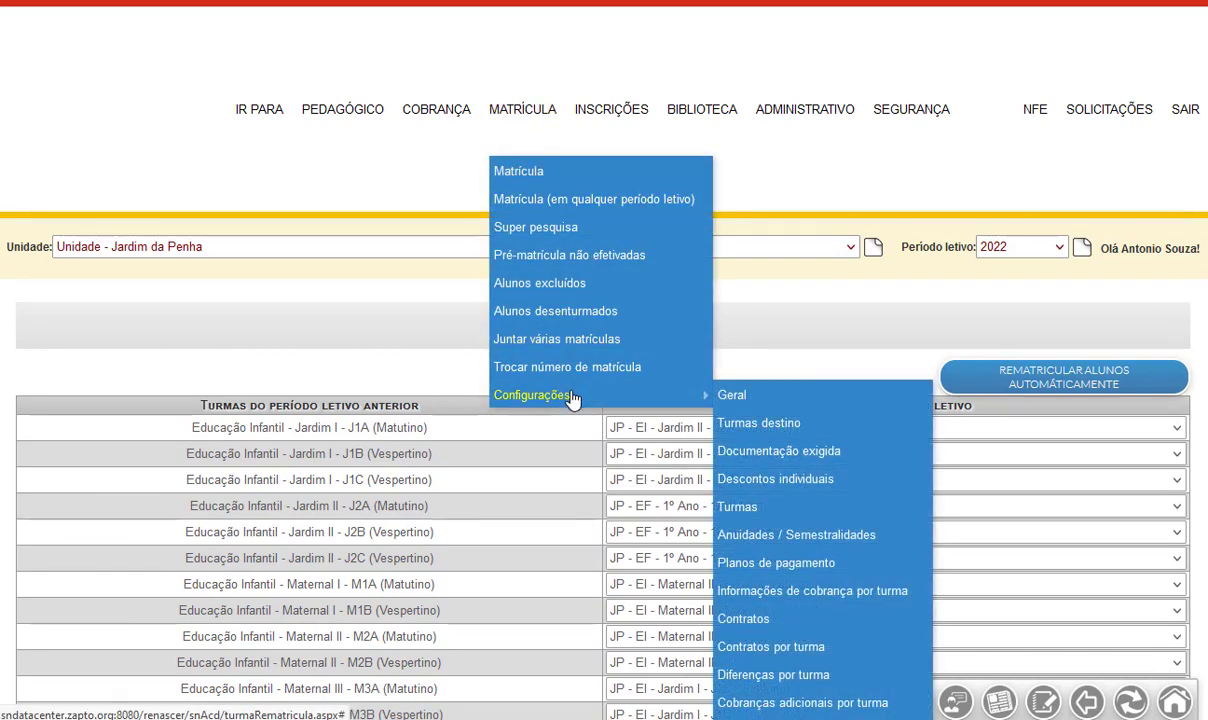
{"action": "scroll", "coordinate": [842, 492], "scroll_direction": "down", "scroll_amount": 2}
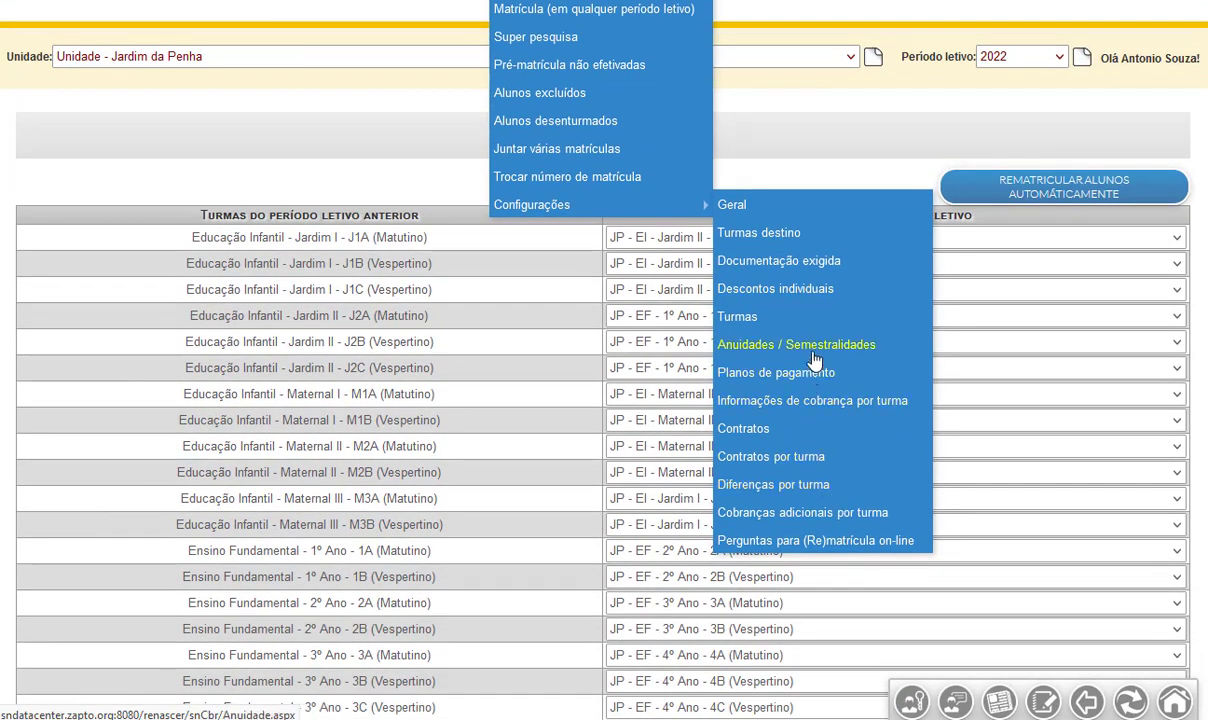
{"action": "left_click", "coordinate": [777, 347]}
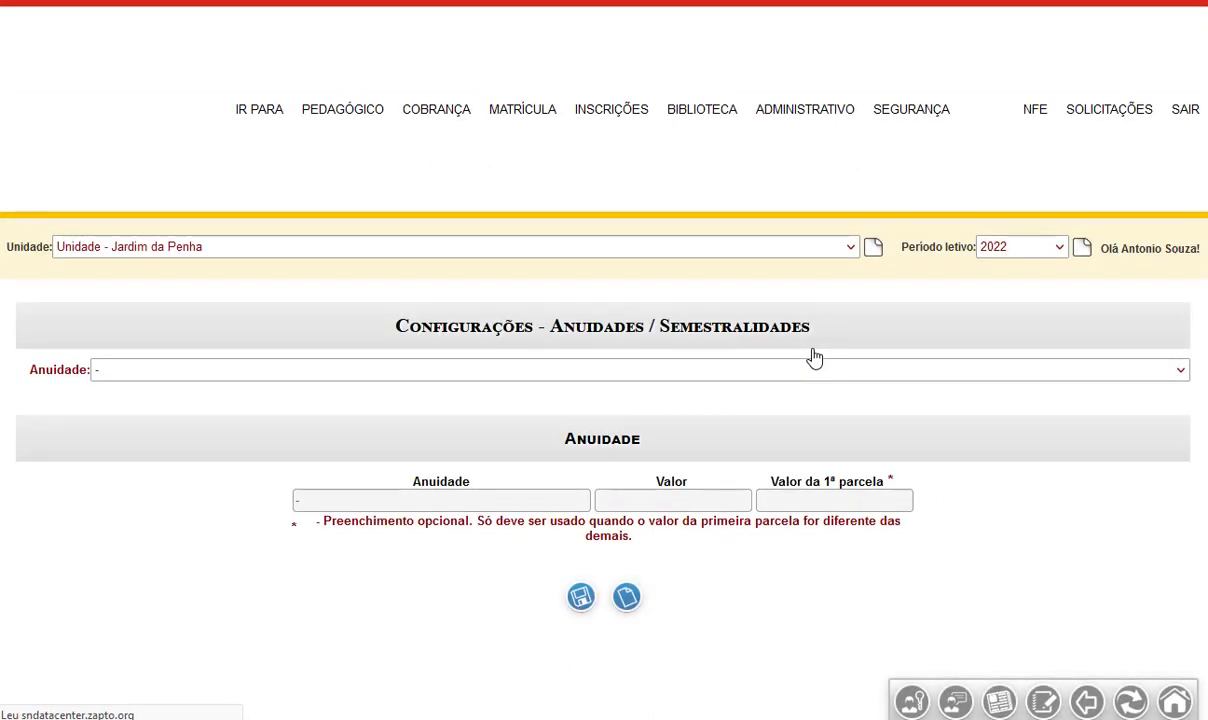
{"action": "scroll", "coordinate": [795, 423], "scroll_direction": "down", "scroll_amount": 4}
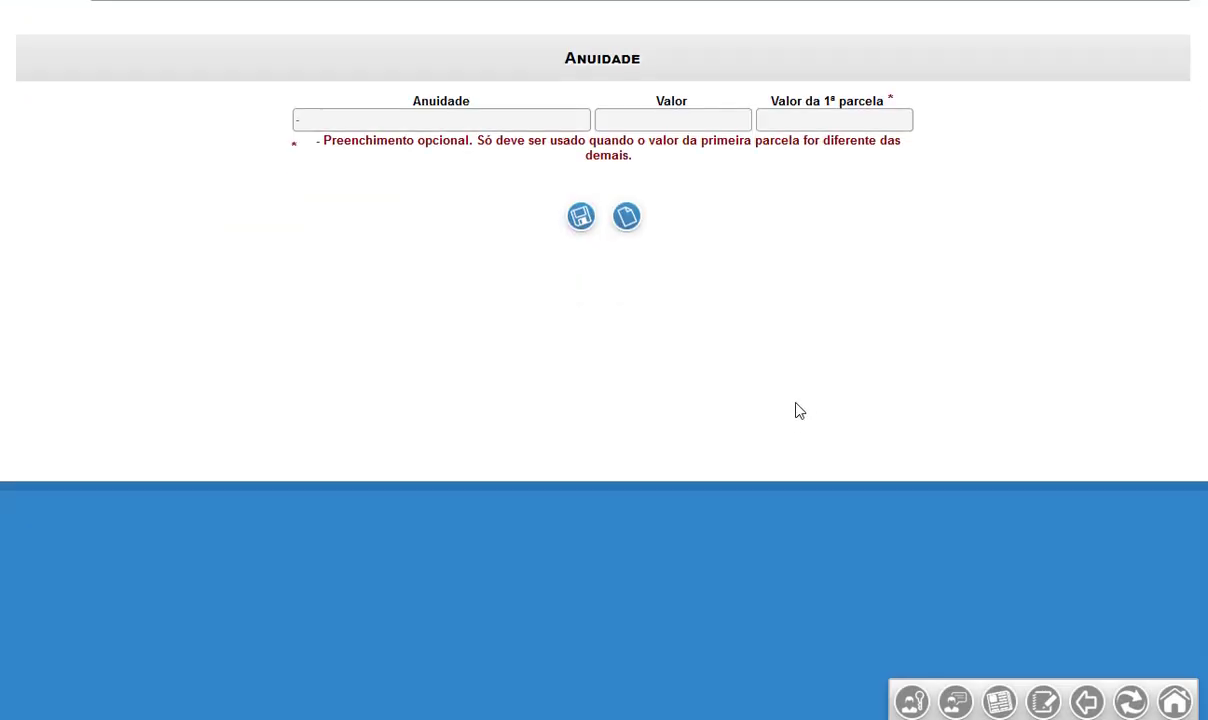
{"action": "scroll", "coordinate": [706, 302], "scroll_direction": "up", "scroll_amount": 1}
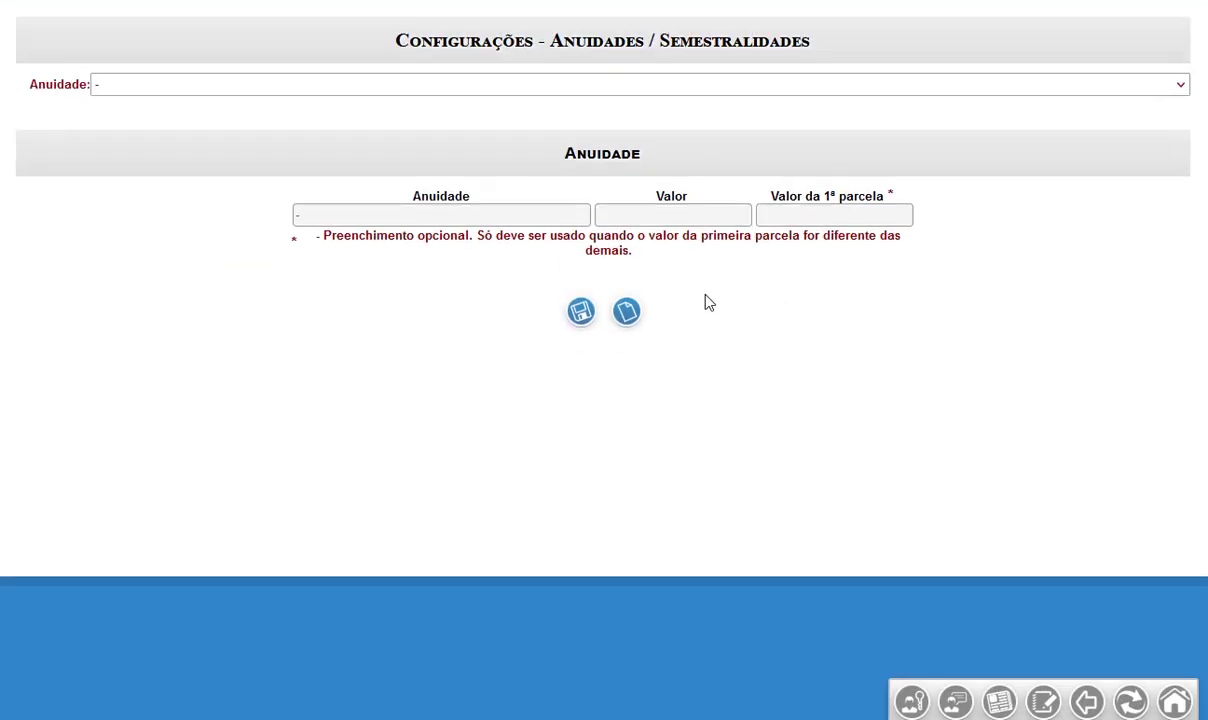
Select the EF - 1º ao 5º annuity in the 2022 period and examine its value.
{"action": "left_click", "coordinate": [828, 86]}
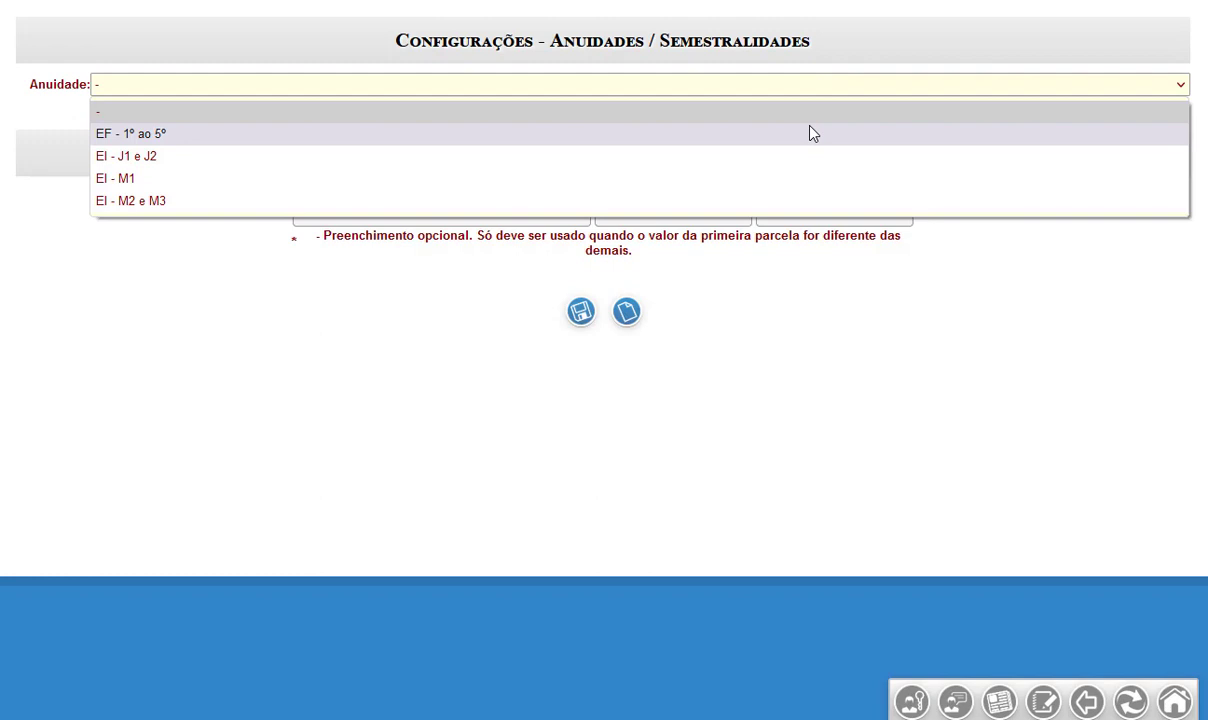
{"action": "left_click", "coordinate": [226, 140]}
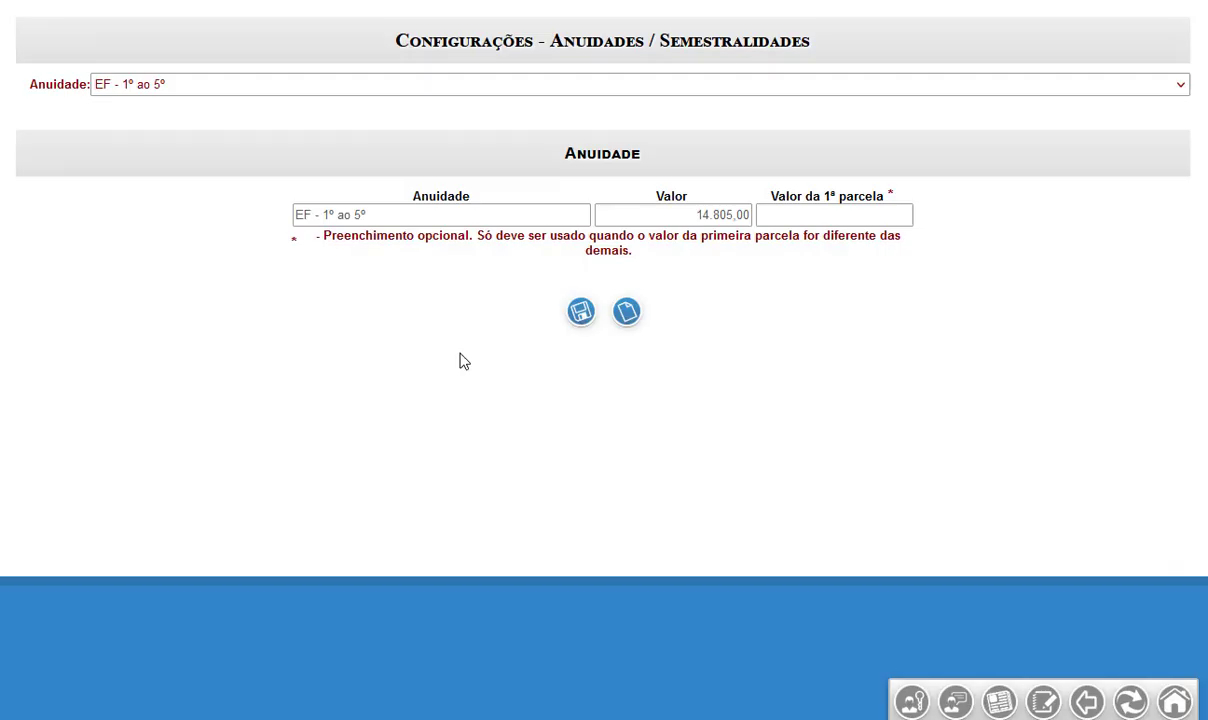
{"action": "left_click_drag", "start_coordinate": [679, 216], "coordinate": [745, 215]}
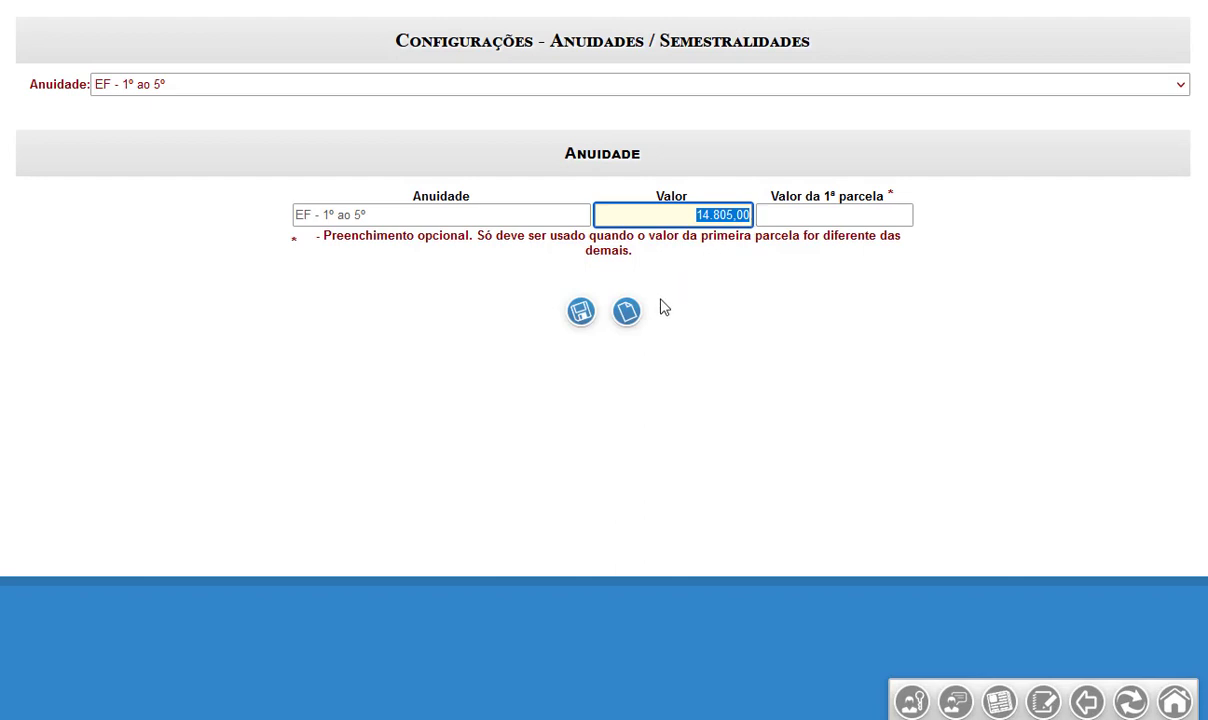
Switch the school period to 2021 and check the value of its EF - 1º ao 5º annuity.
{"action": "scroll", "coordinate": [665, 308], "scroll_direction": "up", "scroll_amount": 1}
{"action": "left_click", "coordinate": [1027, 66]}
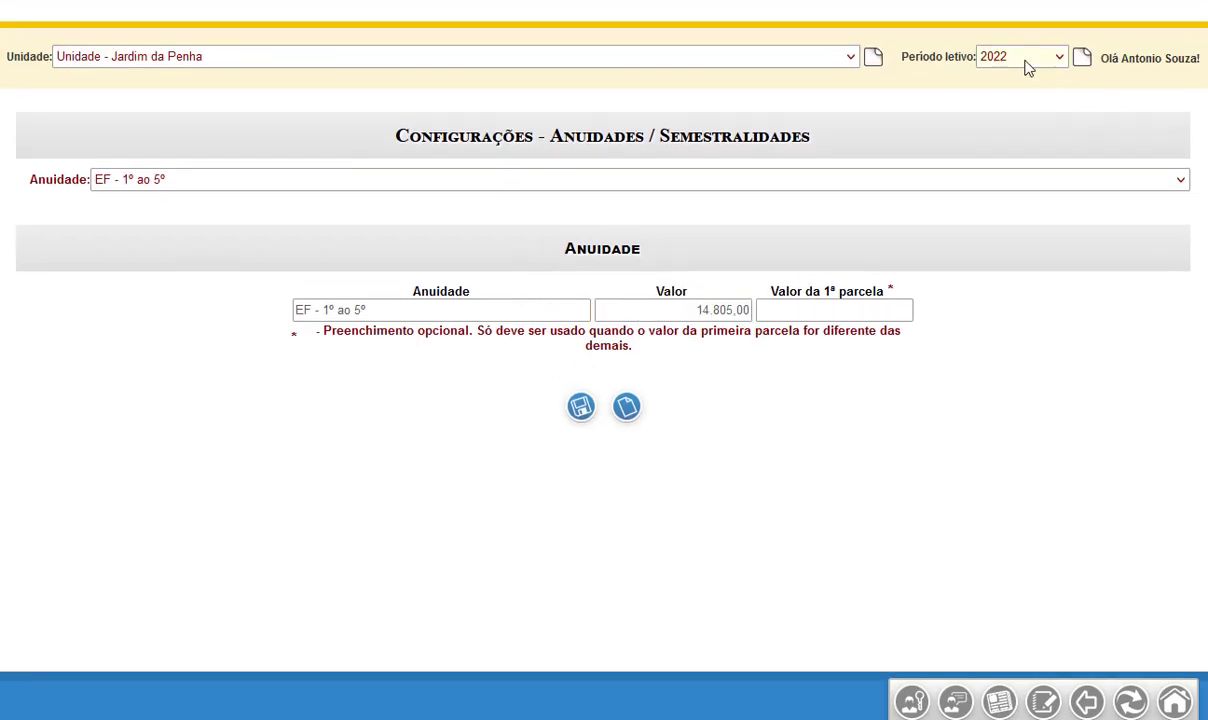
{"action": "left_click", "coordinate": [1027, 66]}
{"action": "left_click", "coordinate": [1000, 127]}
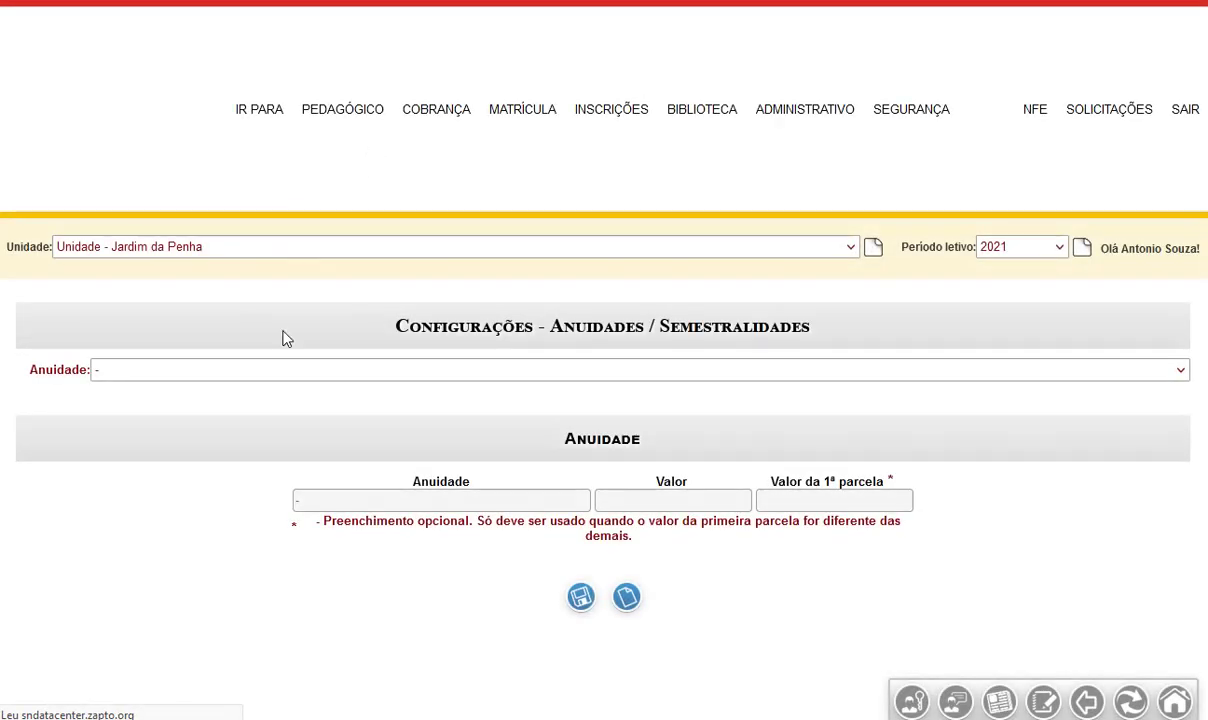
{"action": "left_click", "coordinate": [282, 375]}
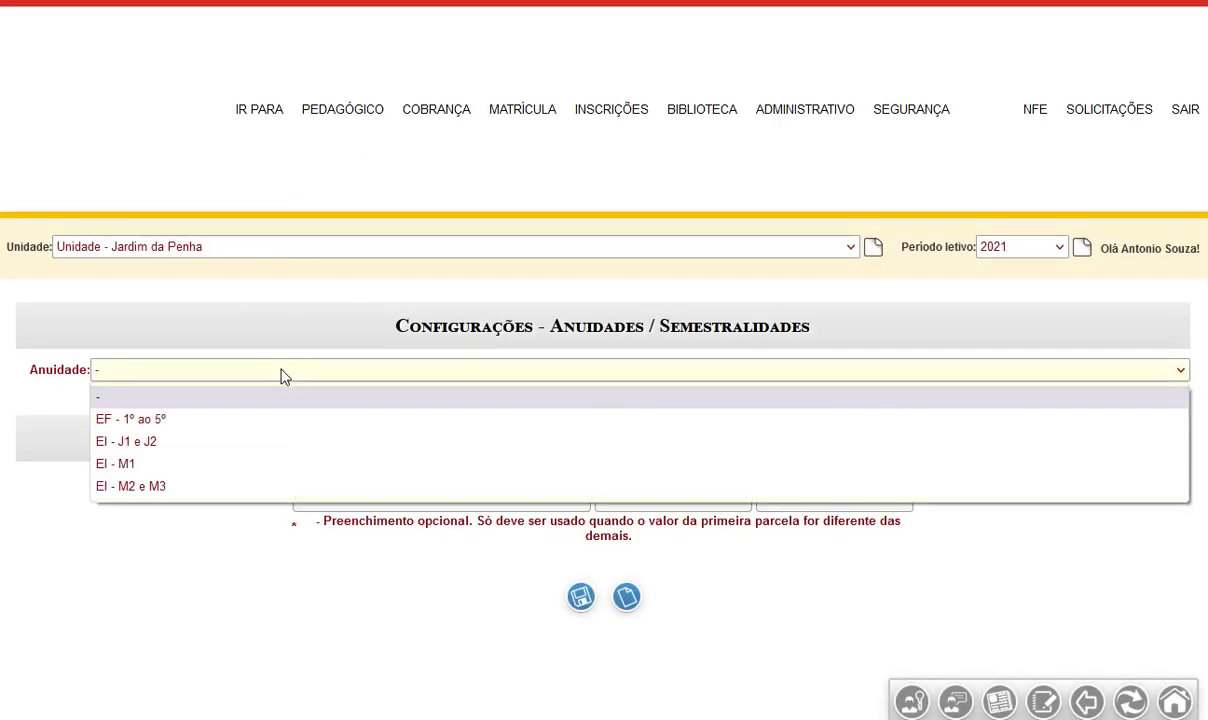
{"action": "left_click", "coordinate": [264, 424]}
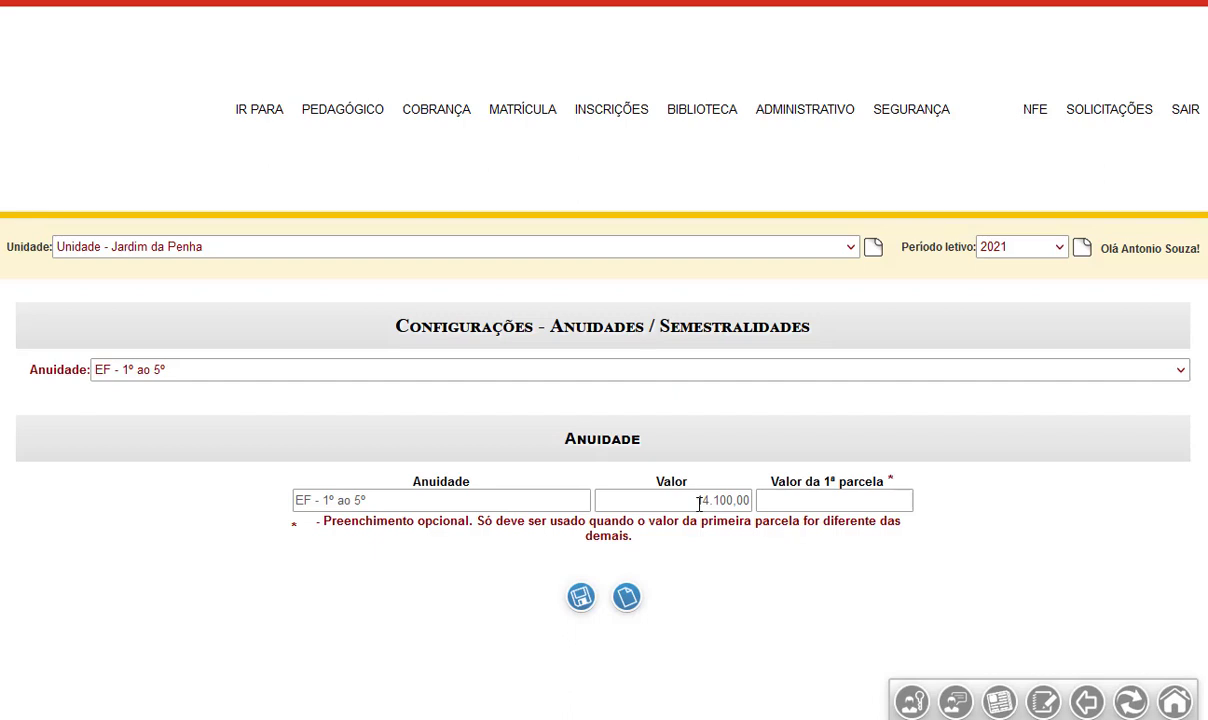
Return to the 2022 school period and load its EF - 1º ao 5º annuity.
{"action": "left_click", "coordinate": [1019, 250]}
{"action": "left_click", "coordinate": [1000, 294]}
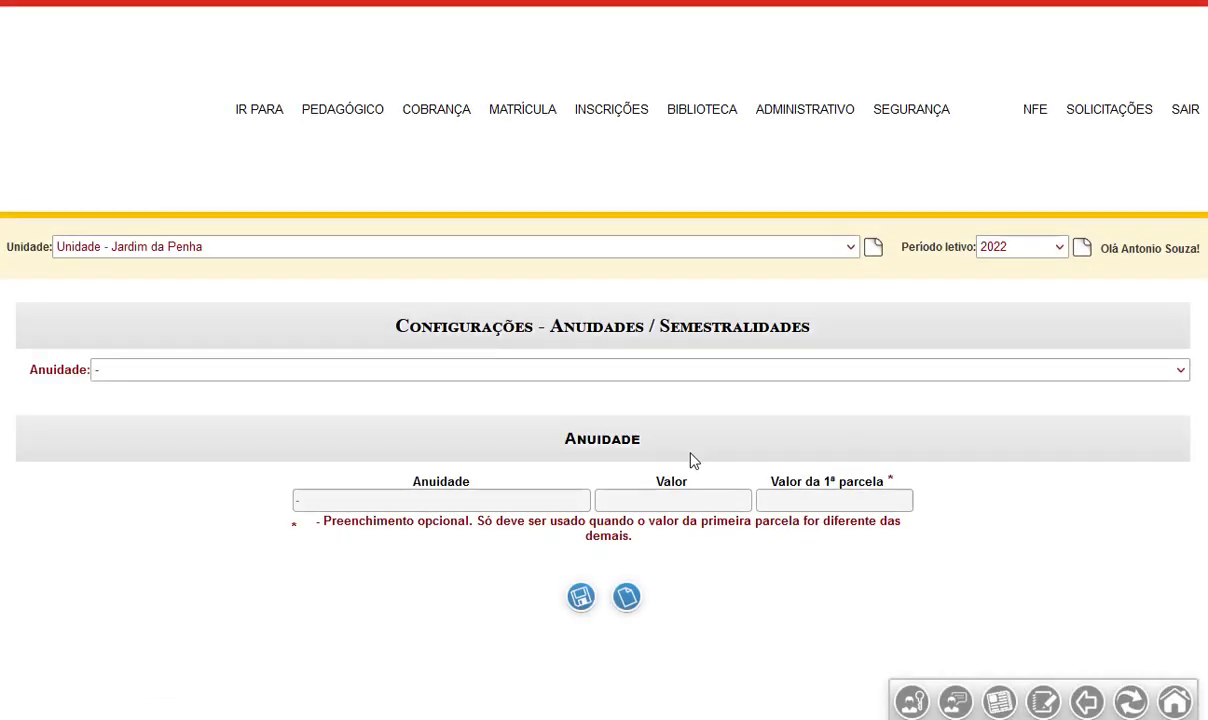
{"action": "left_click", "coordinate": [290, 369]}
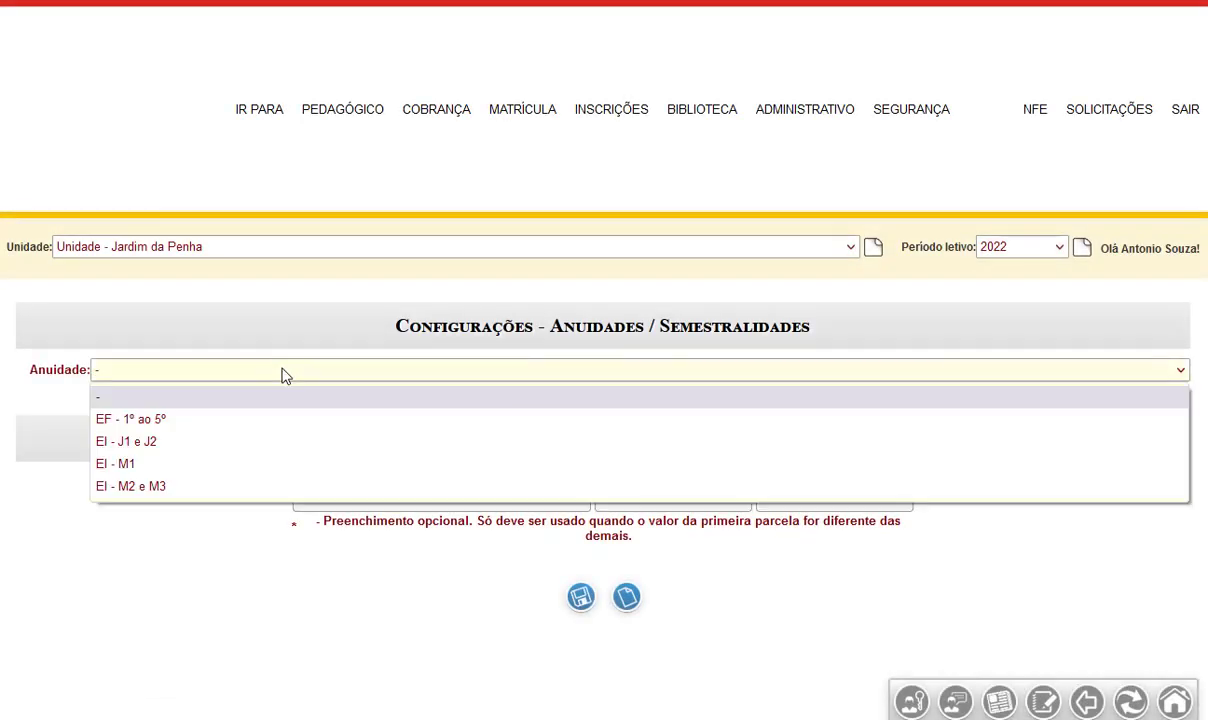
{"action": "left_click", "coordinate": [245, 420]}
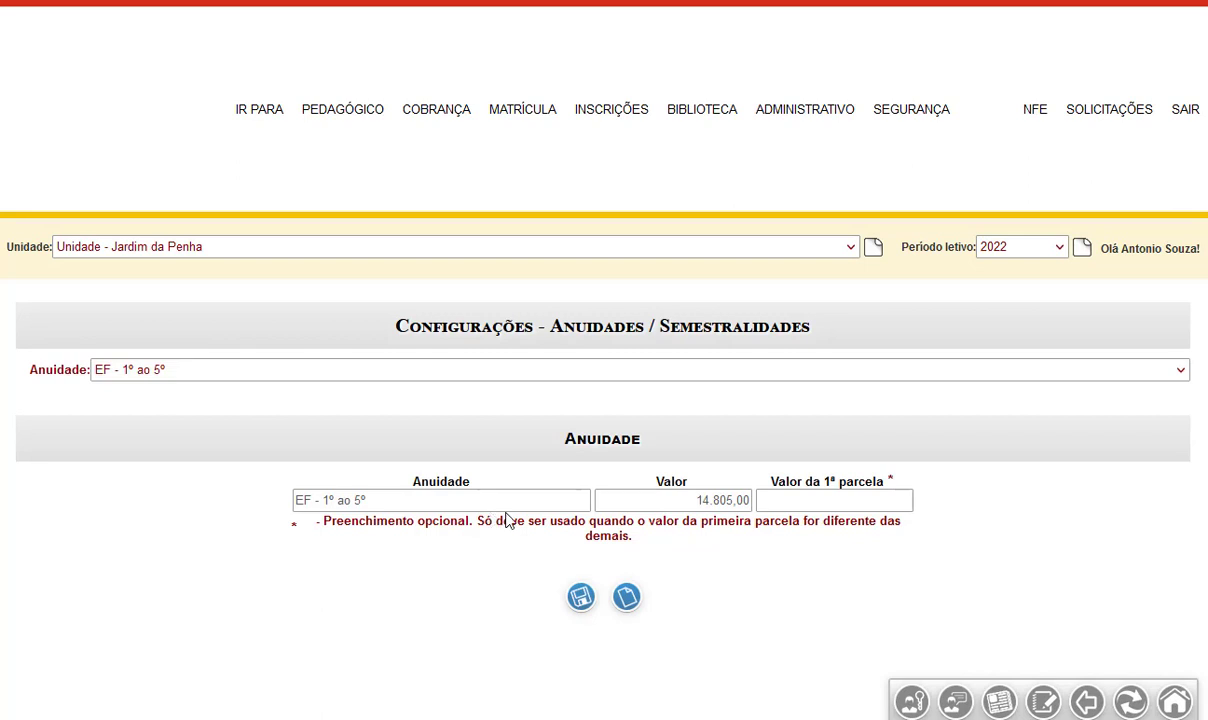
Set the value of the EF - 1º ao 5º annuity to 14.805,00 and save it.
{"action": "left_click_drag", "start_coordinate": [663, 502], "coordinate": [800, 500]}
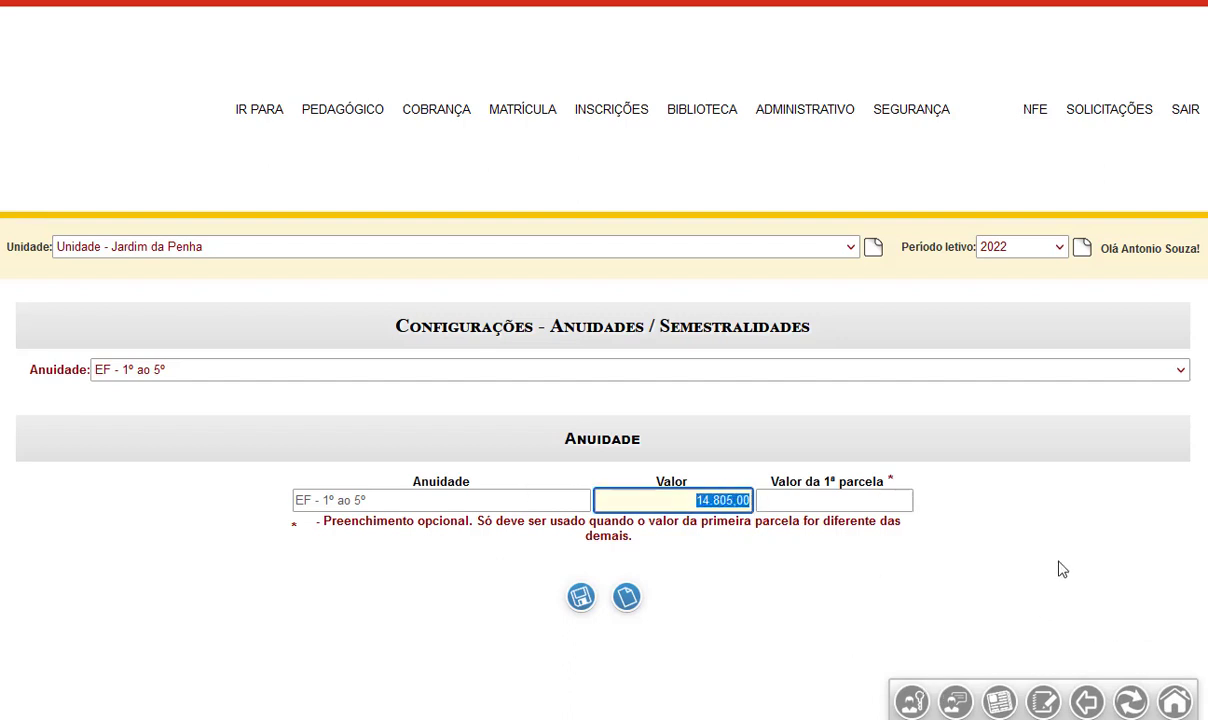
{"action": "type", "text": "15000"}
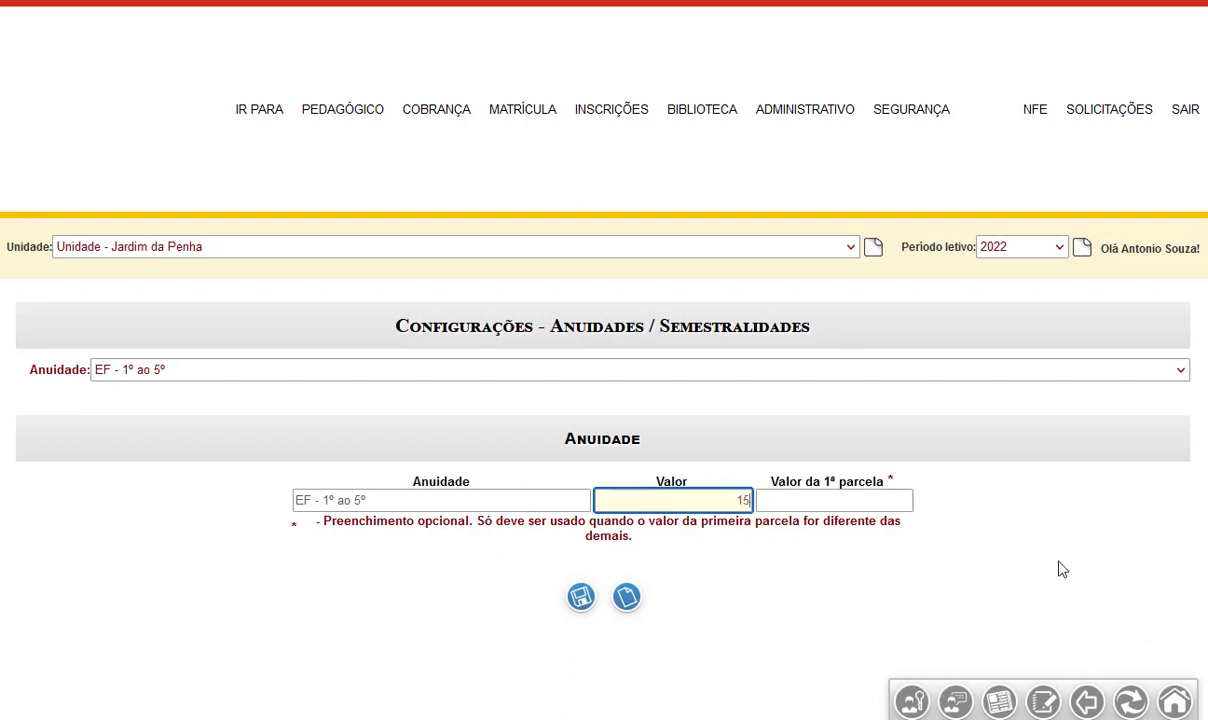
{"action": "key", "text": "BackSpace"}
{"action": "key", "text": "BackSpace"}
{"action": "key", "text": "BackSpace"}
{"action": "key", "text": "BackSpace"}
{"action": "key", "text": "BackSpace"}
{"action": "type", "text": "14805"}
{"action": "left_click", "coordinate": [577, 604]}
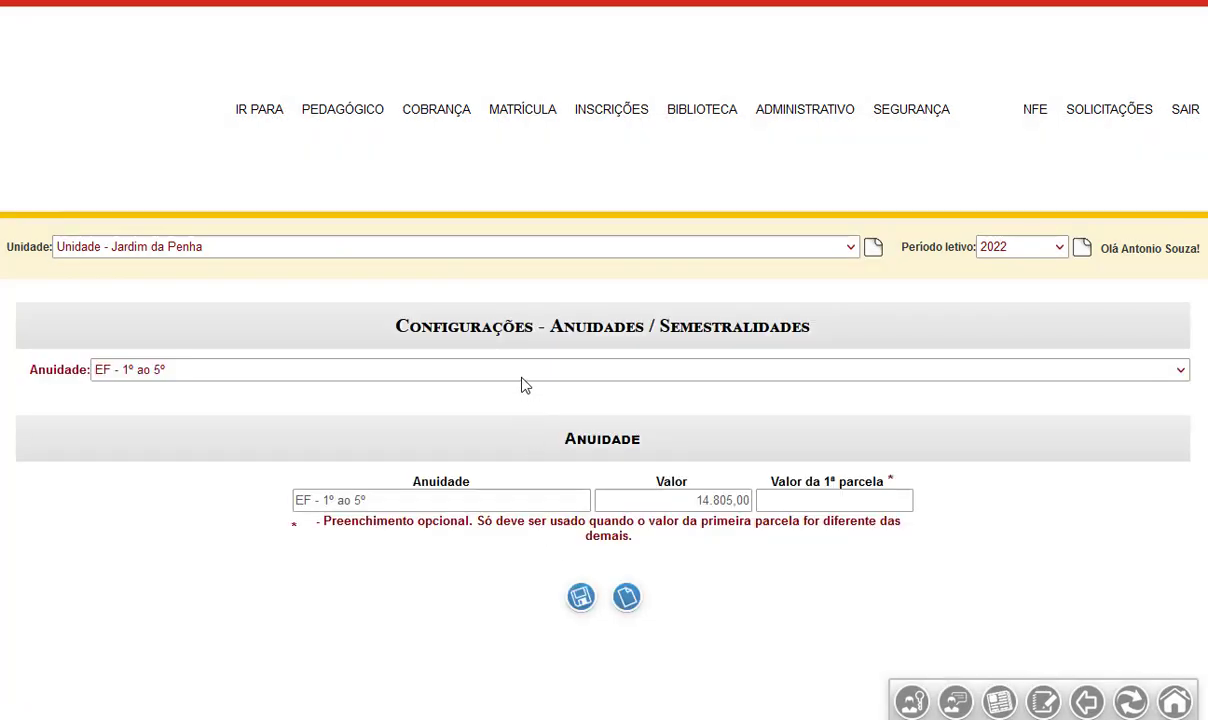
Review the 2022 values of the EI - J1 e J2, EI - M1 and EI - M2 e M3 annuities, including the optional first-instalment value.
{"action": "left_click", "coordinate": [525, 385]}
{"action": "left_click", "coordinate": [483, 442]}
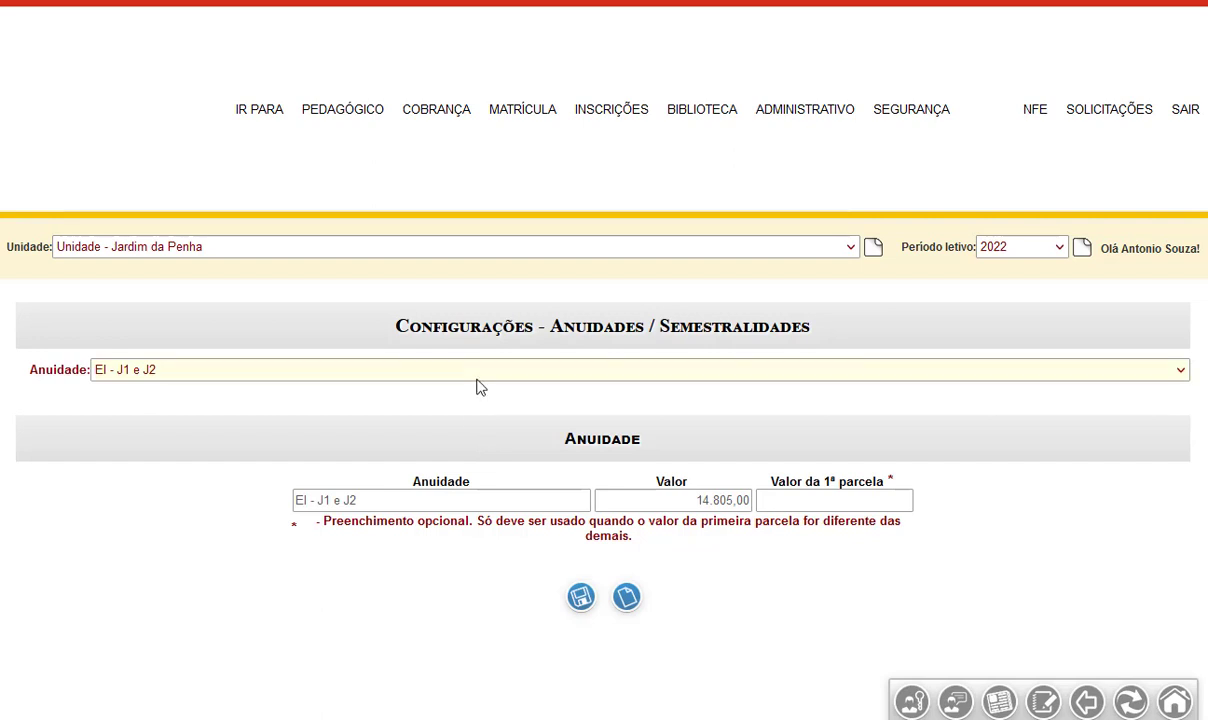
{"action": "left_click", "coordinate": [480, 387]}
{"action": "left_click", "coordinate": [423, 470]}
{"action": "left_click", "coordinate": [380, 370]}
{"action": "left_click", "coordinate": [330, 487]}
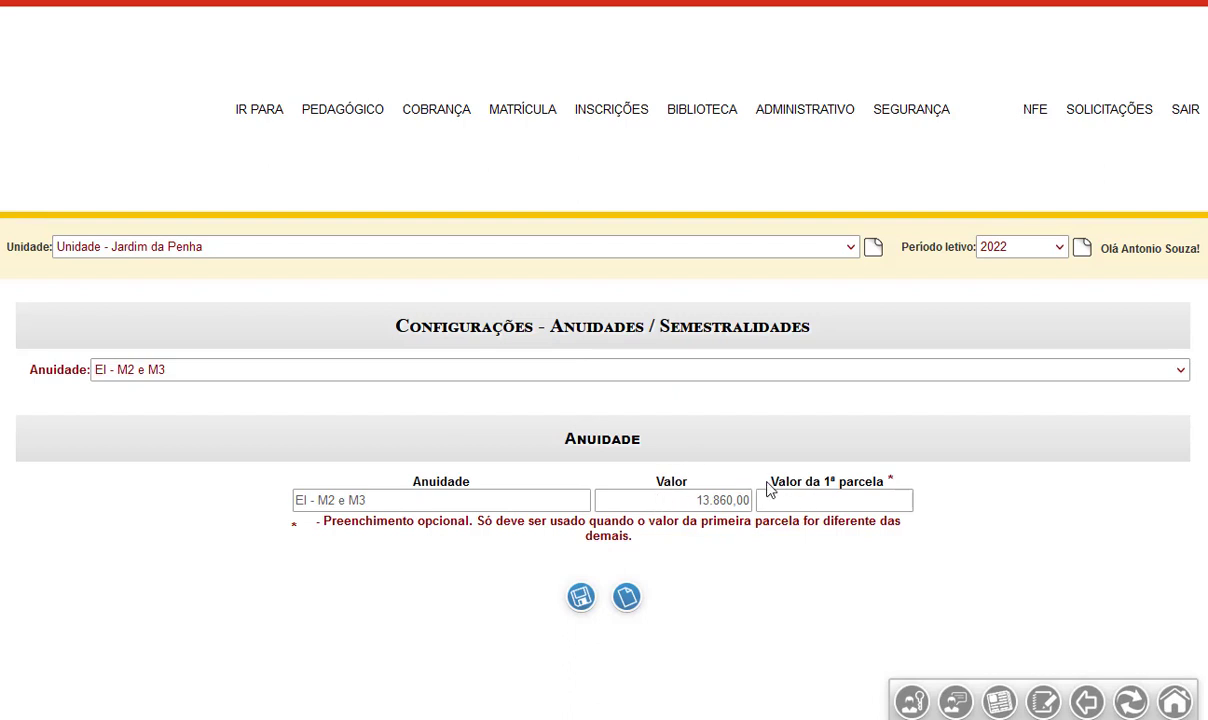
{"action": "left_click_drag", "start_coordinate": [770, 488], "coordinate": [903, 490]}
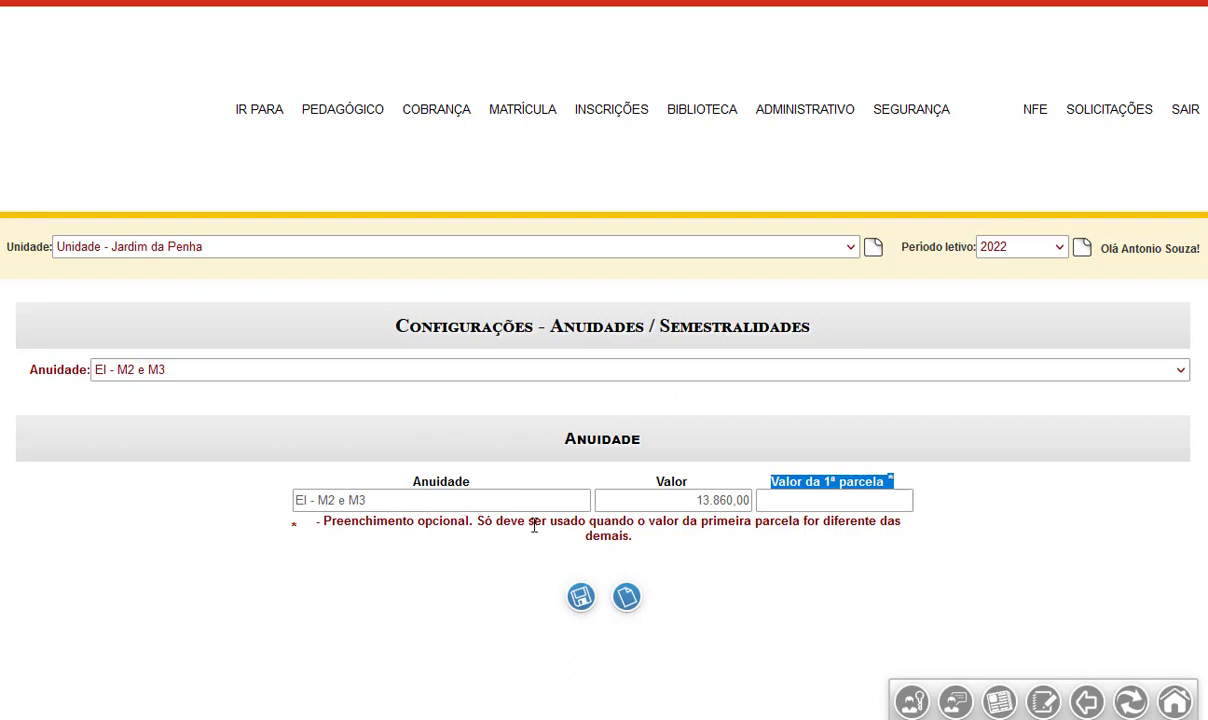
{"action": "left_click", "coordinate": [764, 476]}
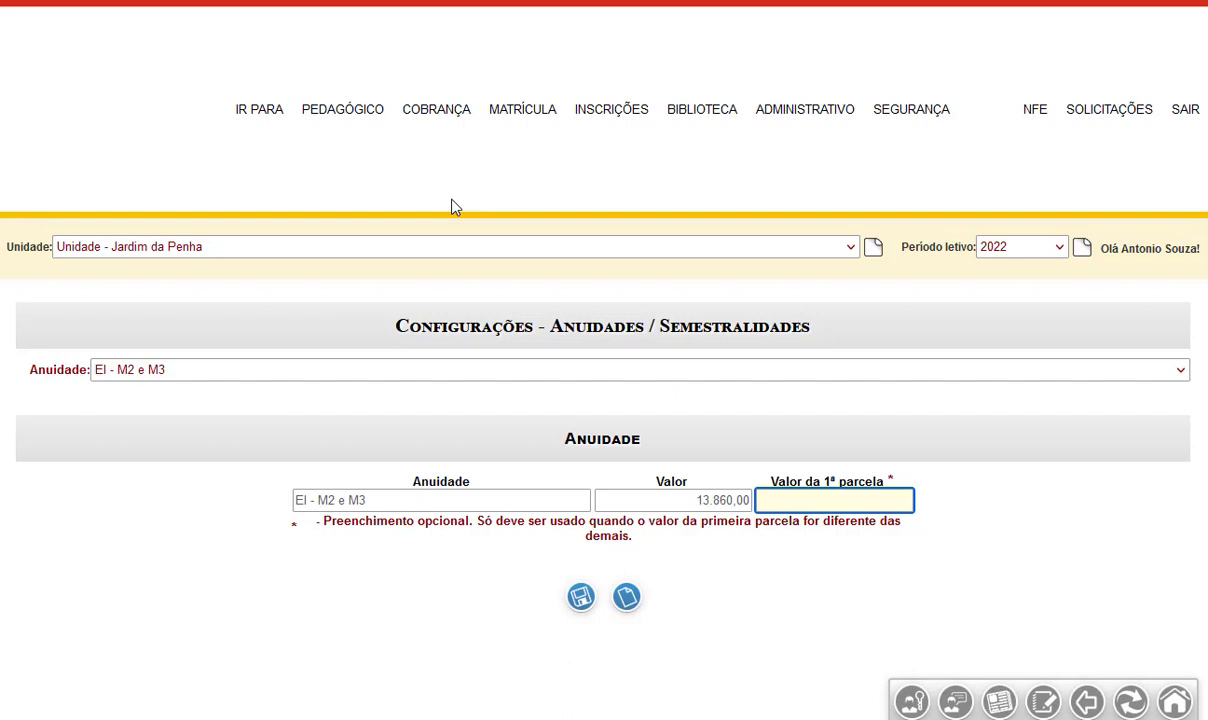
Open the Planos de pagamento page of the billing configuration.
{"action": "left_click", "coordinate": [405, 116]}
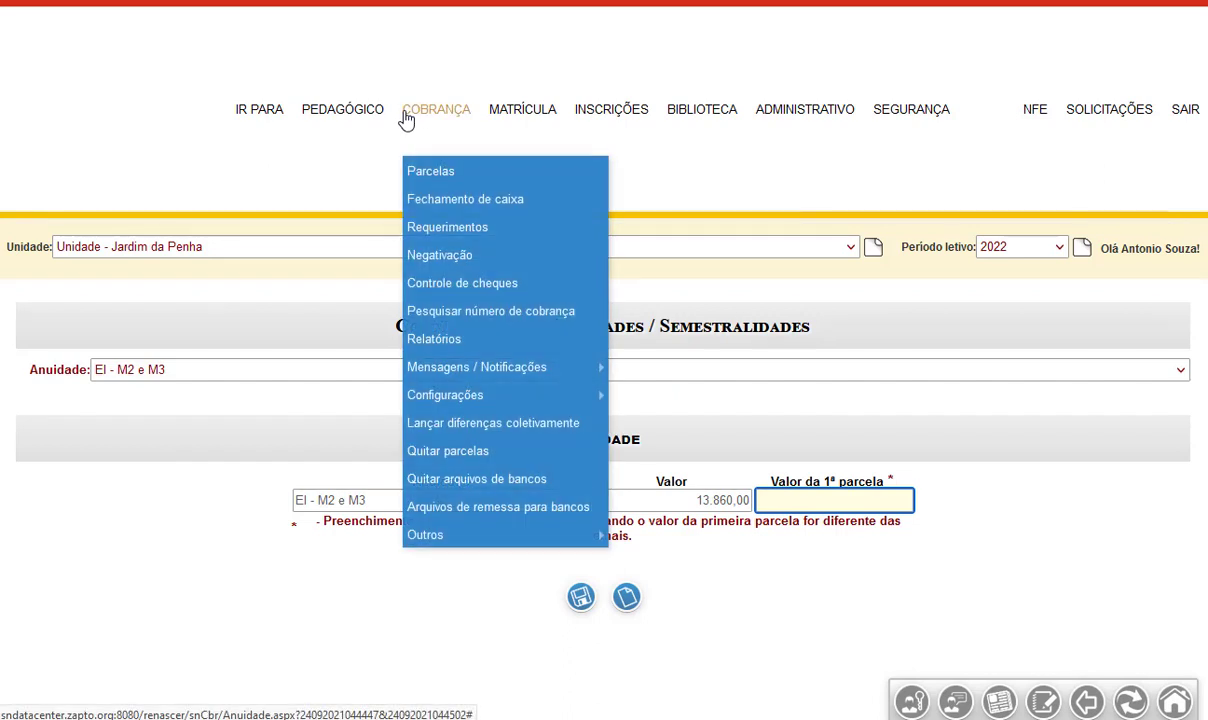
{"action": "mouse_move", "coordinate": [488, 400]}
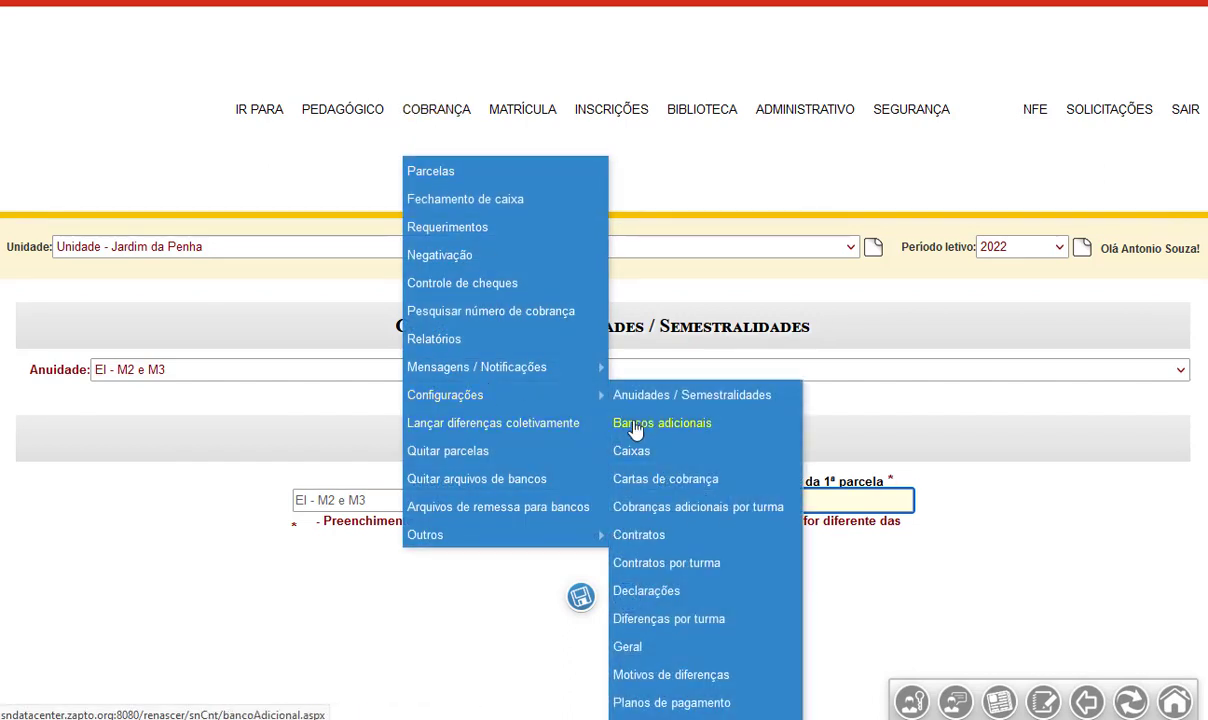
{"action": "scroll", "coordinate": [645, 430], "scroll_direction": "down", "scroll_amount": 3}
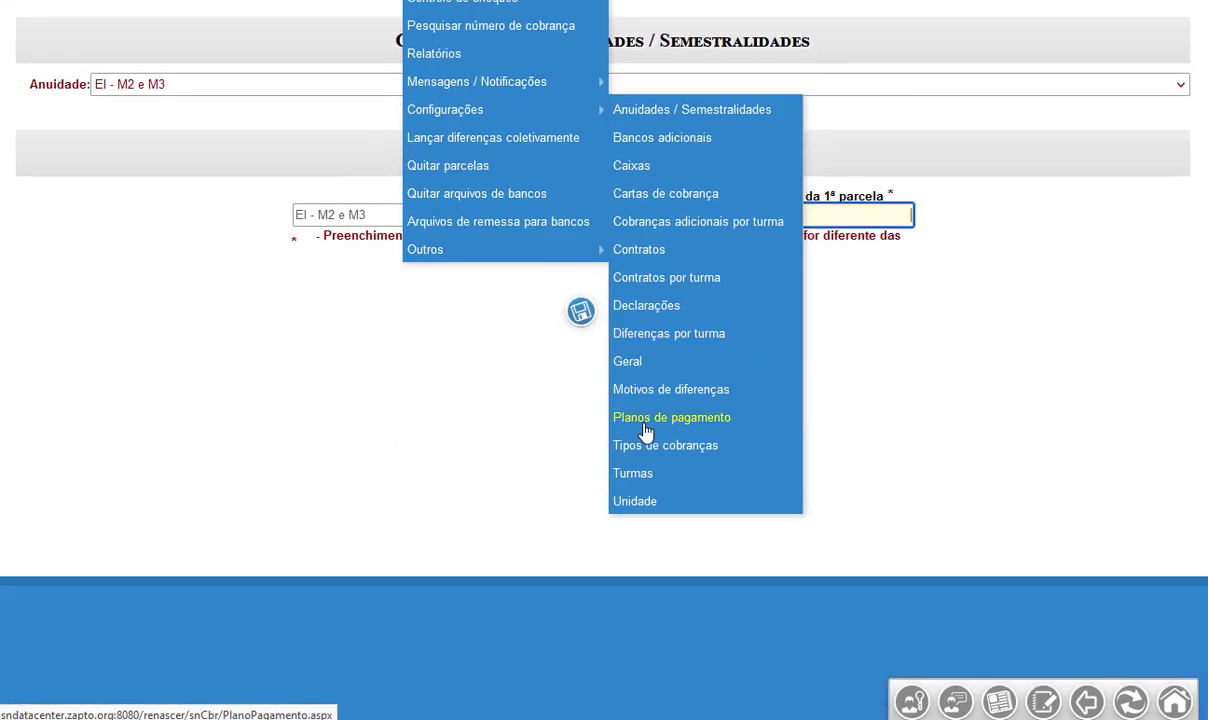
{"action": "left_click", "coordinate": [645, 426]}
{"action": "left_click", "coordinate": [647, 420]}
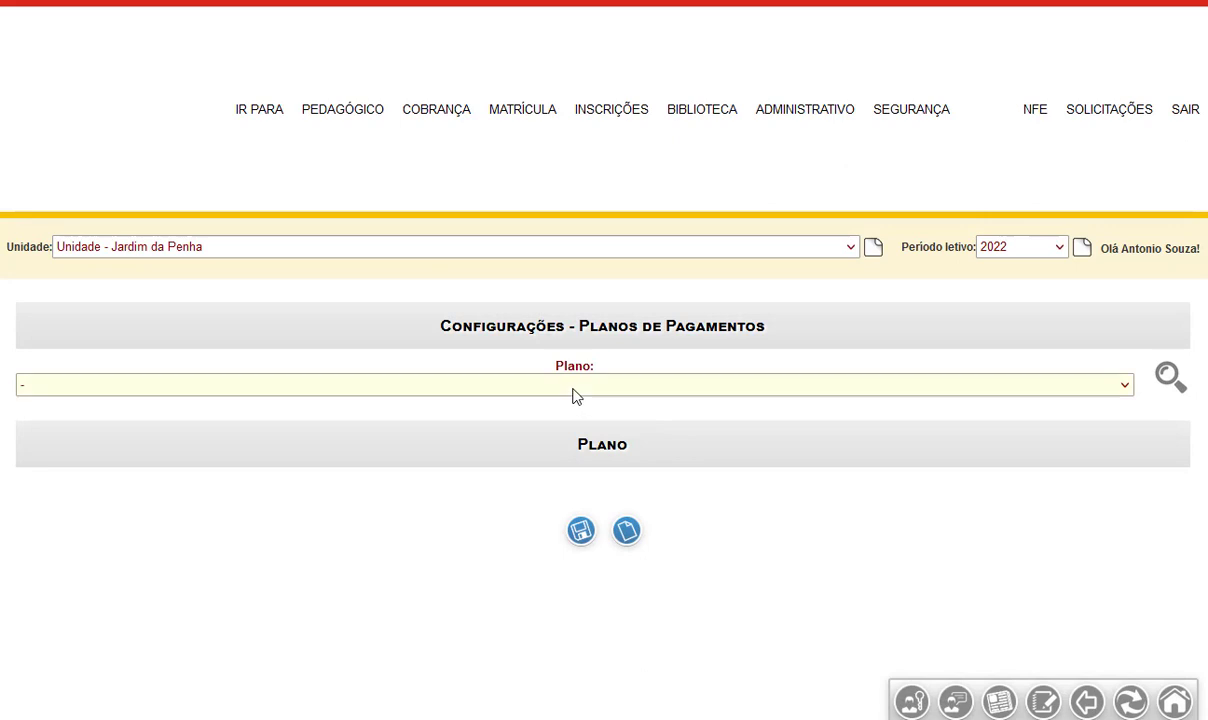
Load payment plan 13 (13X) and review its instalment schedule.
{"action": "left_click", "coordinate": [576, 396]}
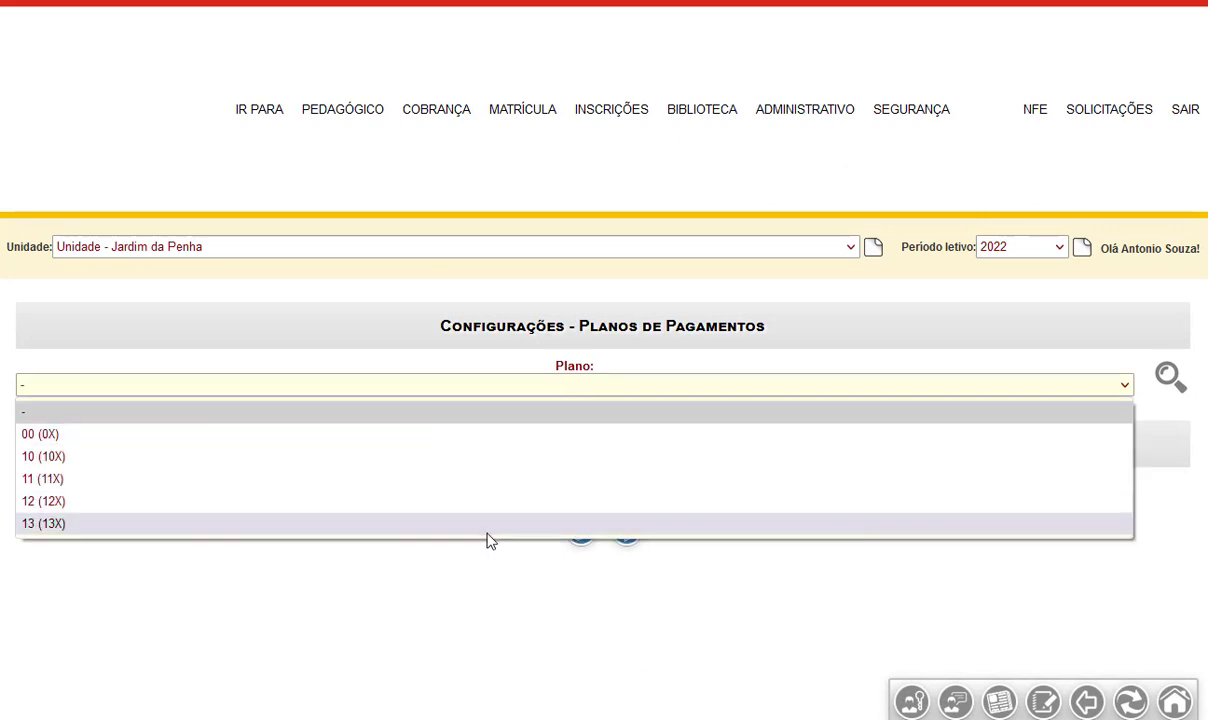
{"action": "left_click", "coordinate": [488, 525]}
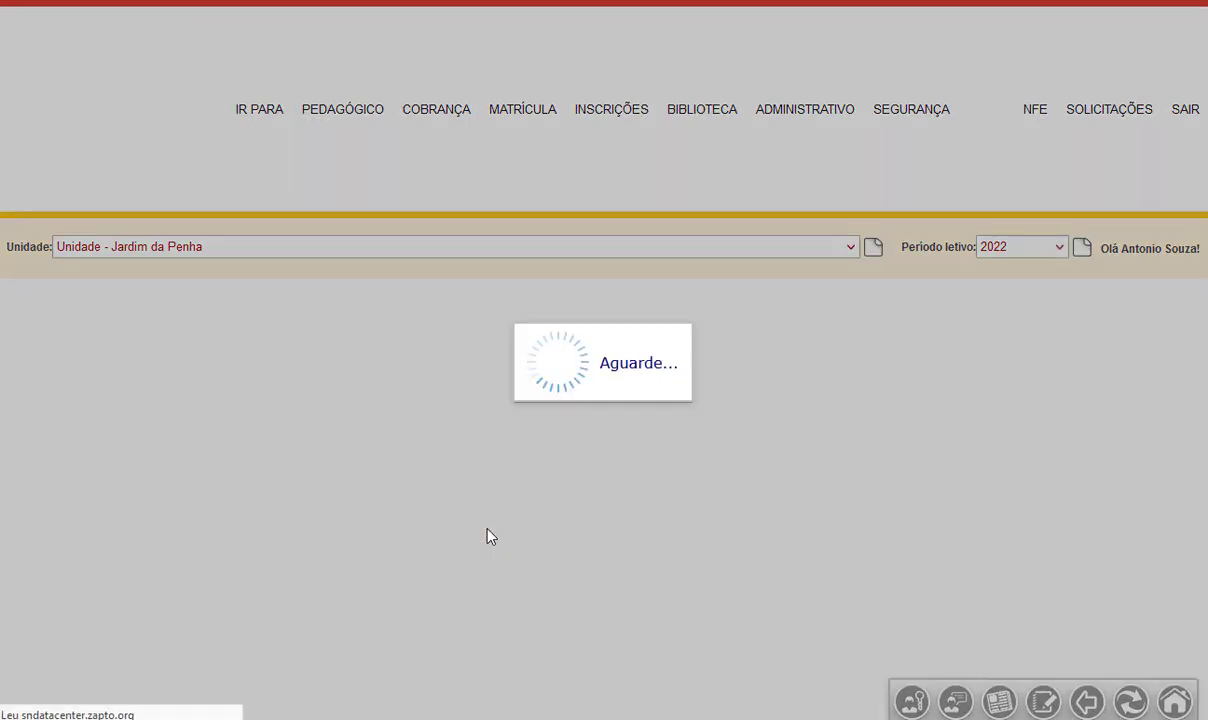
{"action": "scroll", "coordinate": [631, 371], "scroll_direction": "down", "scroll_amount": 4}
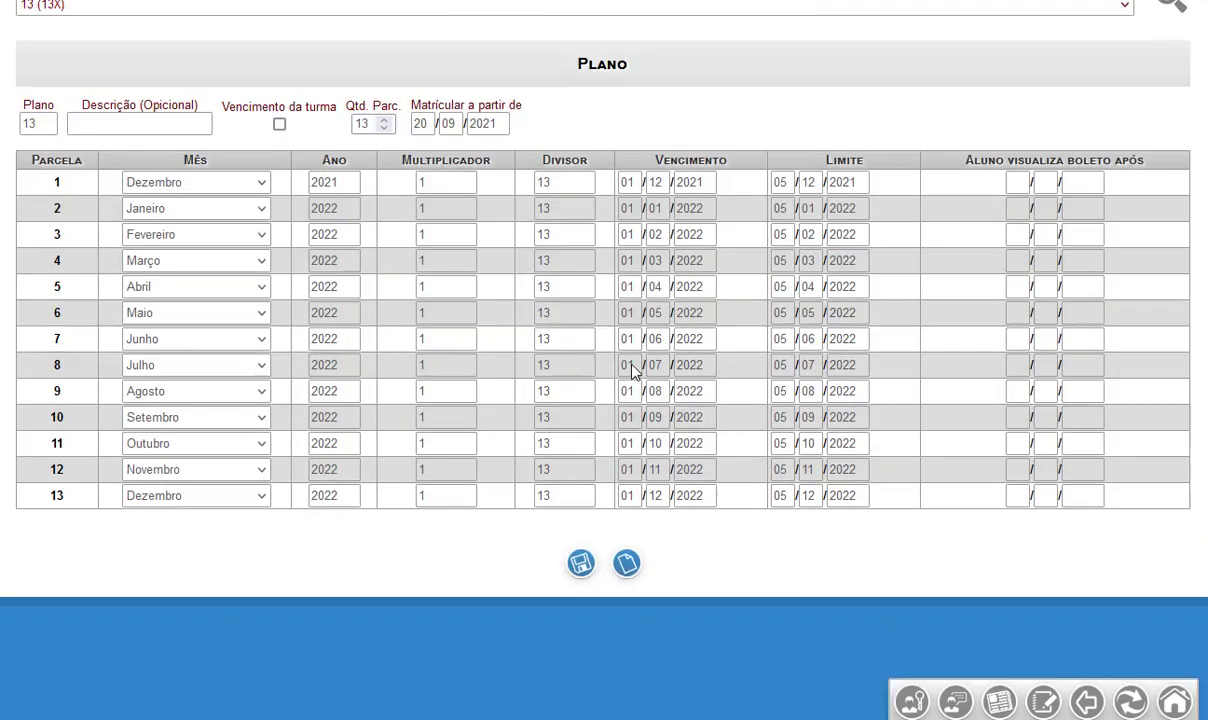
{"action": "scroll", "coordinate": [596, 344], "scroll_direction": "up", "scroll_amount": 2}
{"action": "scroll", "coordinate": [632, 365], "scroll_direction": "down", "scroll_amount": 2}
Check the day, month and year of plan 13's enrolment start date.
{"action": "left_click", "coordinate": [414, 123]}
{"action": "double_click", "coordinate": [414, 123]}
{"action": "key", "text": "Tab"}
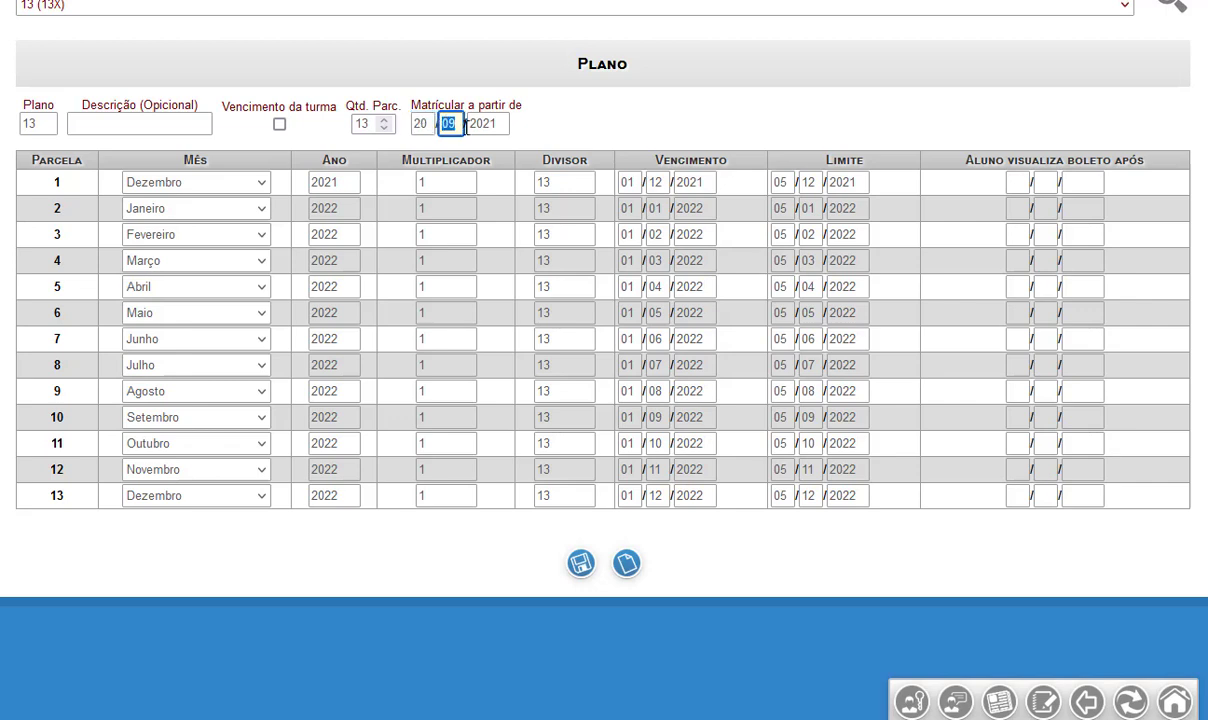
{"action": "left_click", "coordinate": [495, 123]}
{"action": "double_click", "coordinate": [495, 123]}
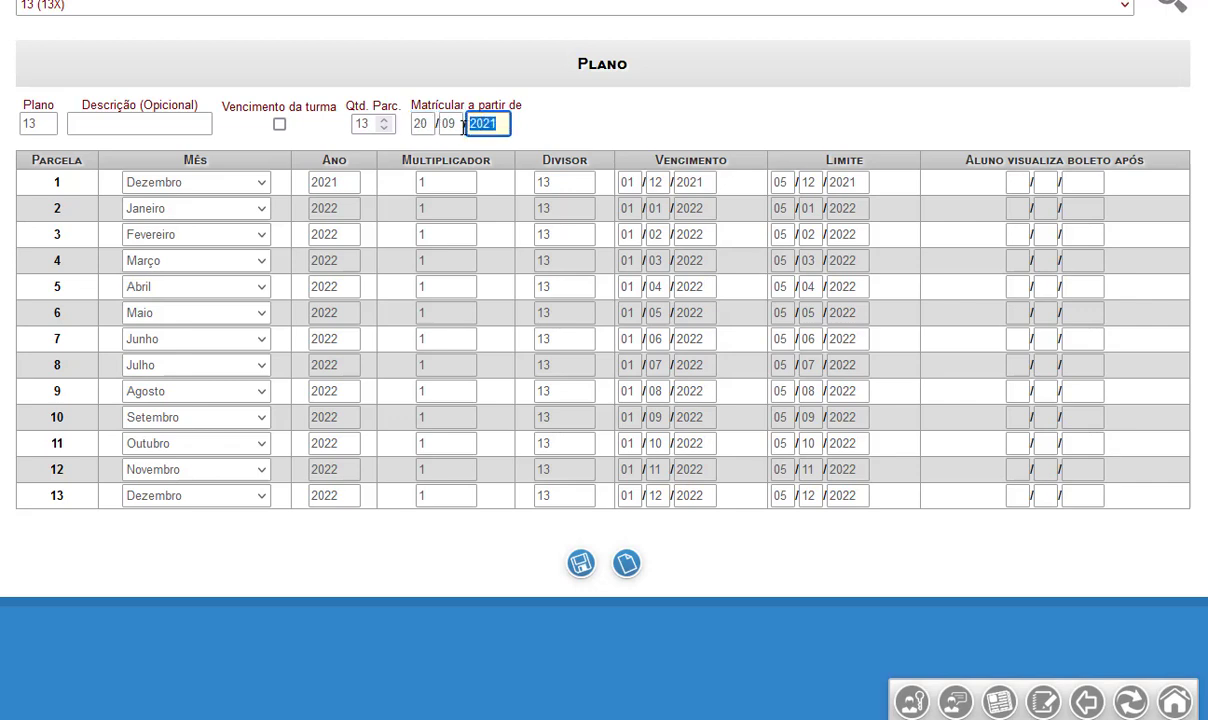
{"action": "double_click", "coordinate": [418, 123]}
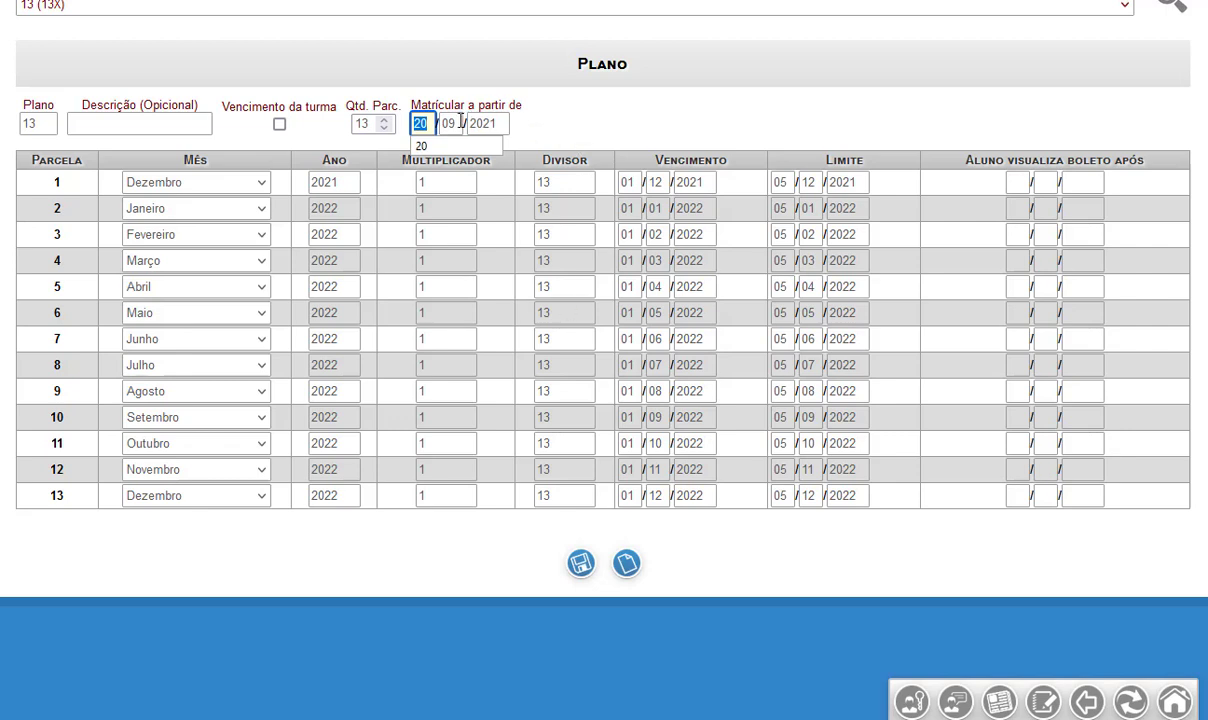
{"action": "key", "text": "Tab"}
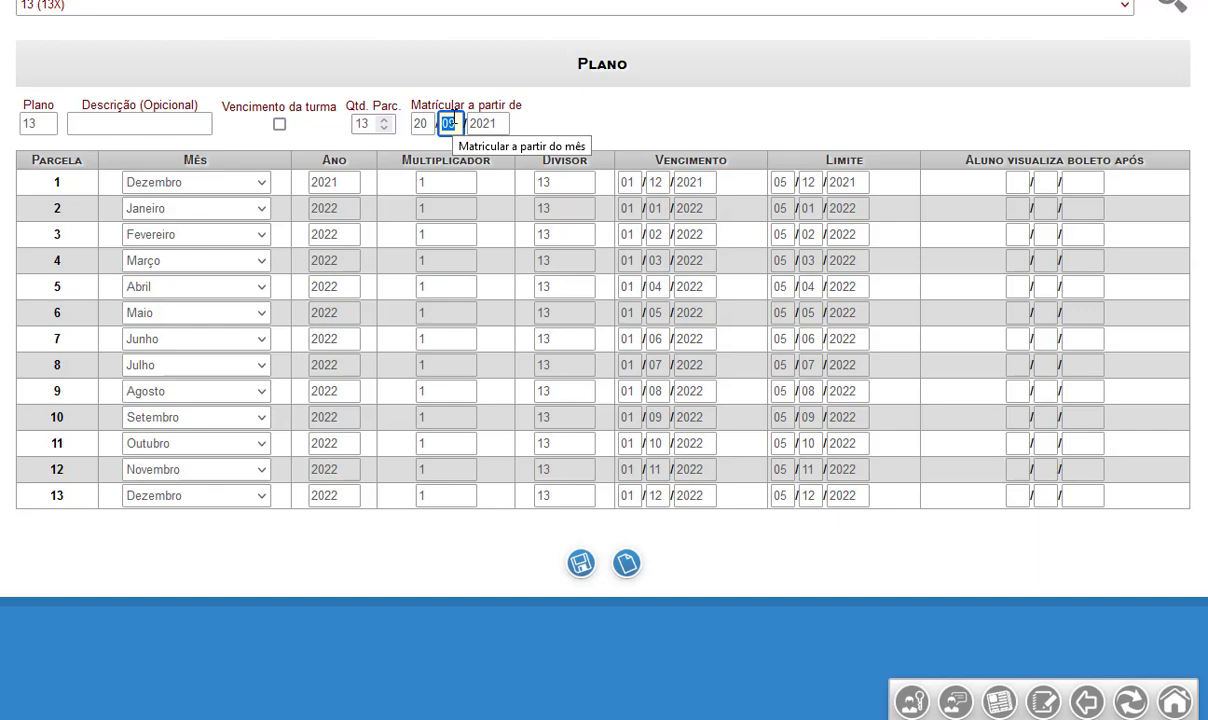
Load payment plan 11 (11X).
{"action": "scroll", "coordinate": [448, 122], "scroll_direction": "up", "scroll_amount": 2}
{"action": "left_click", "coordinate": [488, 196]}
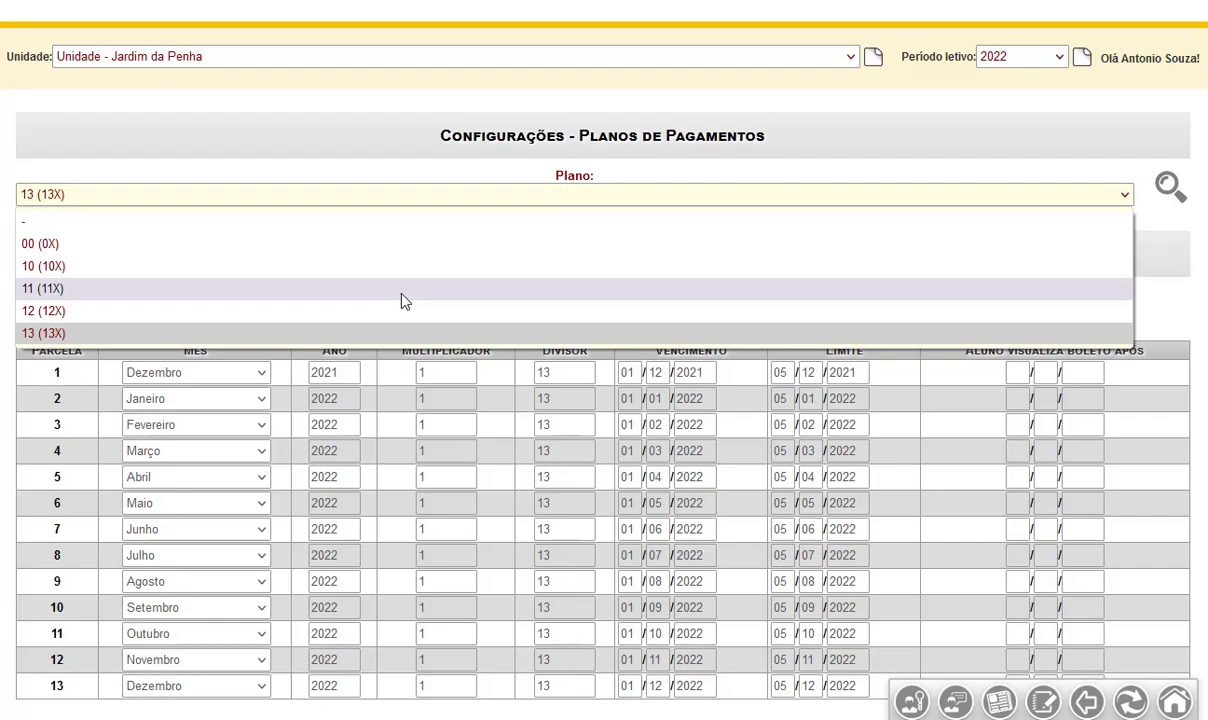
{"action": "left_click", "coordinate": [404, 290]}
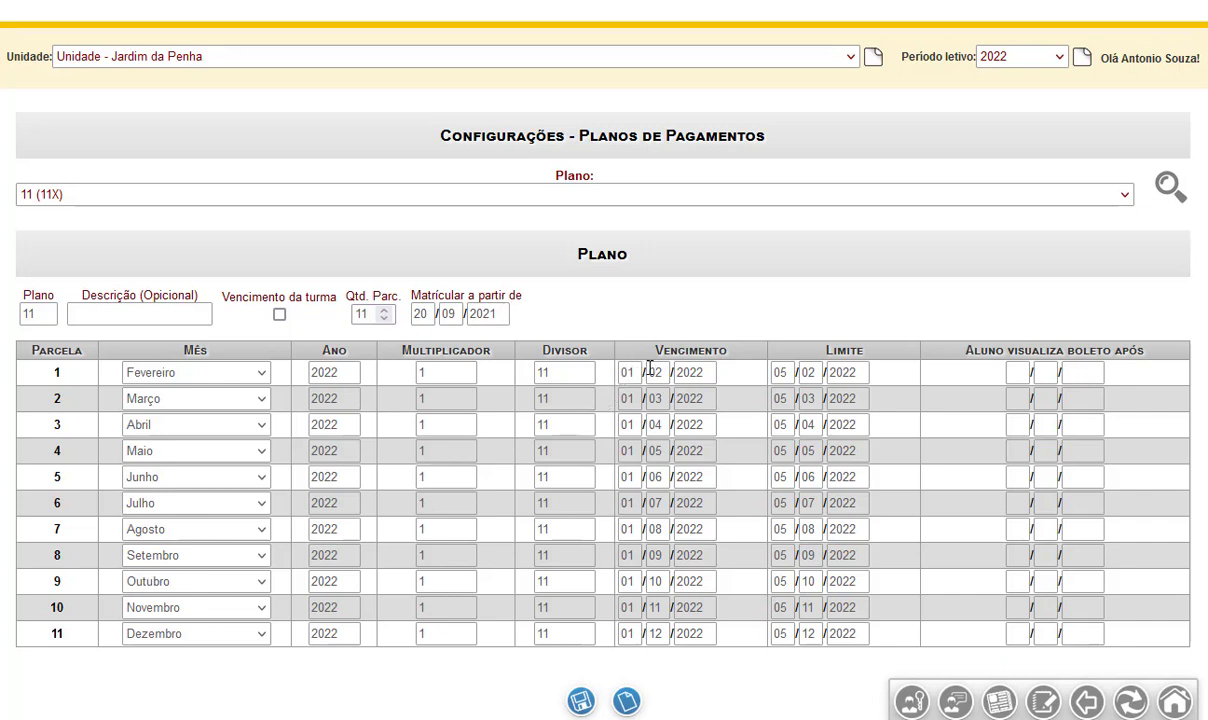
Set the month of plan 11's enrolment start date to 01.
{"action": "double_click", "coordinate": [427, 315]}
{"action": "key", "text": "Tab"}
{"action": "type", "text": "9"}
{"action": "key", "text": "BackSpace"}
{"action": "type", "text": "01"}
{"action": "key", "text": "Tab"}
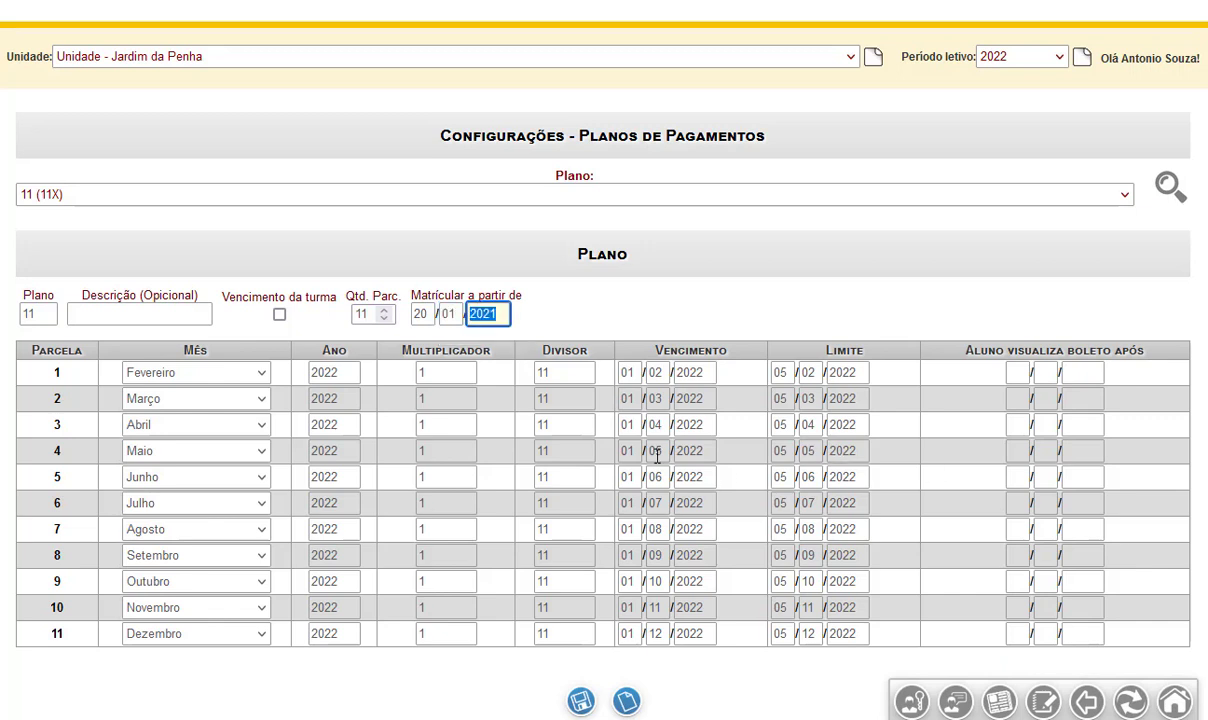
Set the day of plan 11's enrolment start date to 20 and save the plan.
{"action": "double_click", "coordinate": [421, 314]}
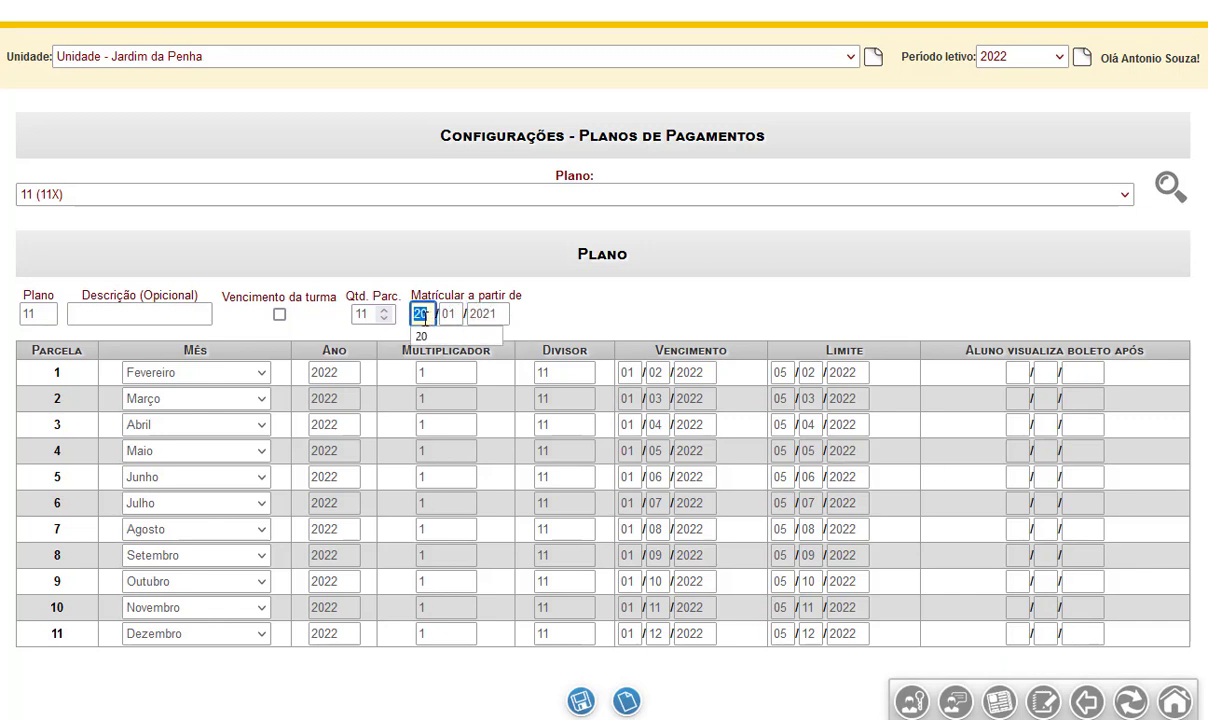
{"action": "type", "text": "25"}
{"action": "key", "text": "Tab"}
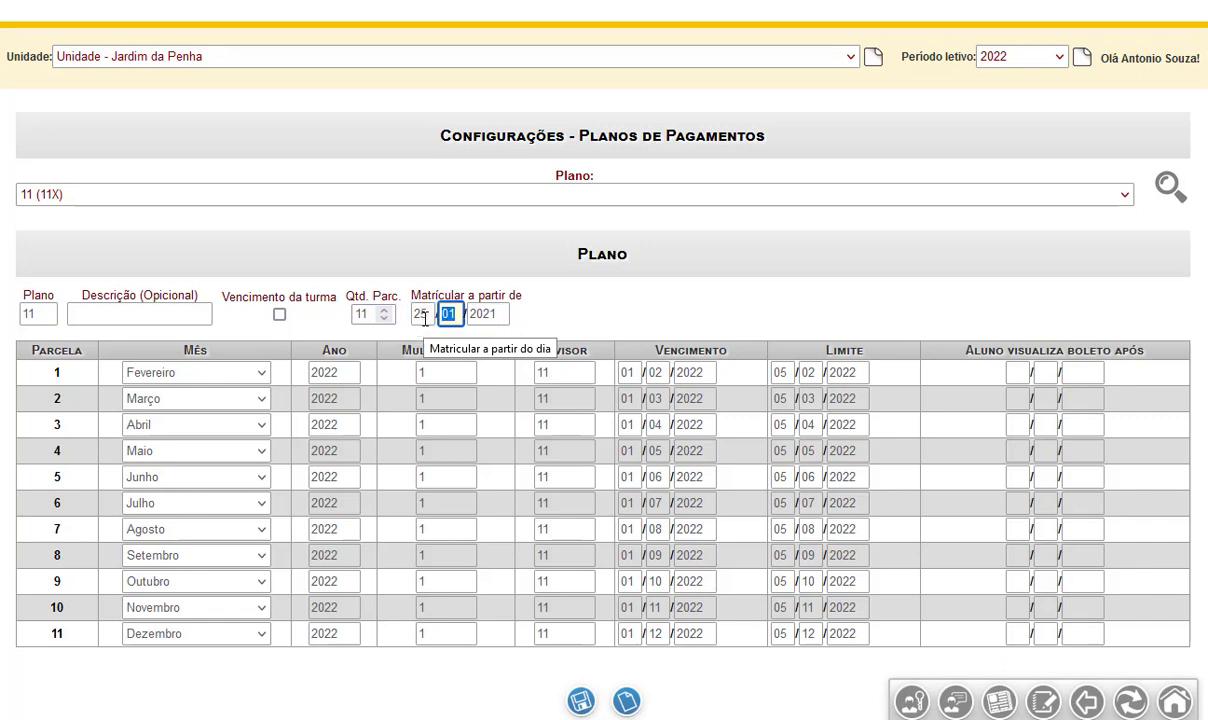
{"action": "double_click", "coordinate": [421, 314]}
{"action": "type", "text": "26"}
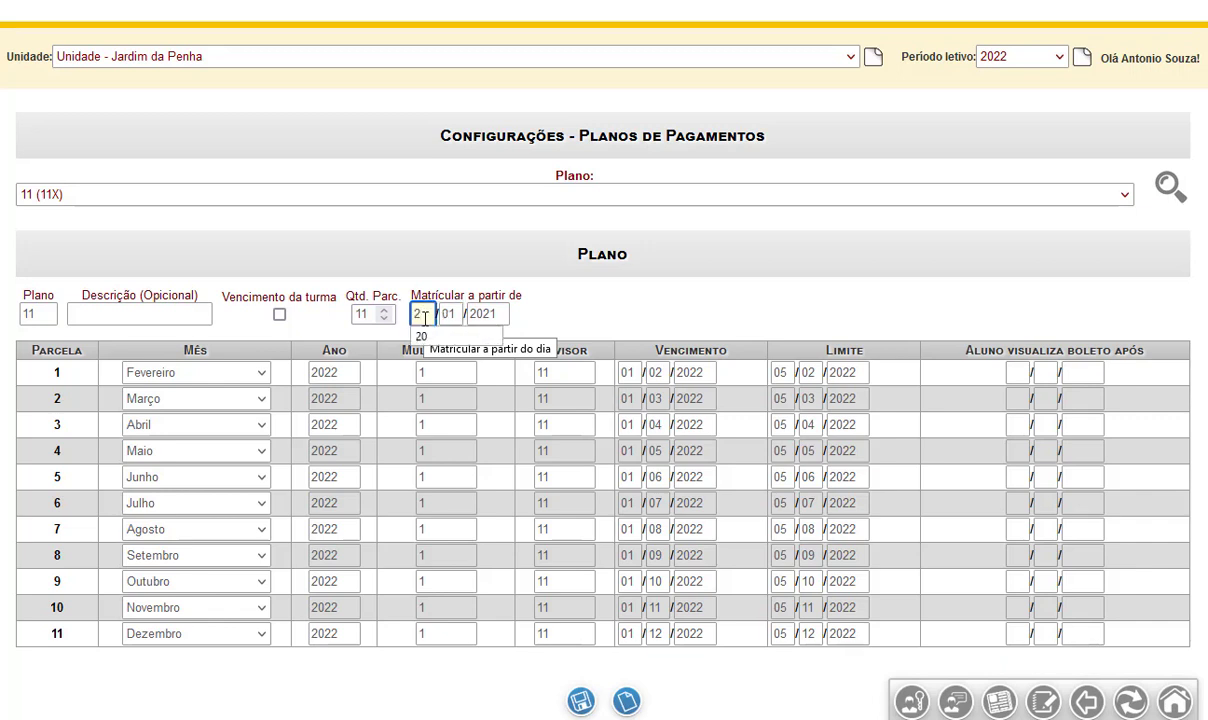
{"action": "key", "text": "Tab"}
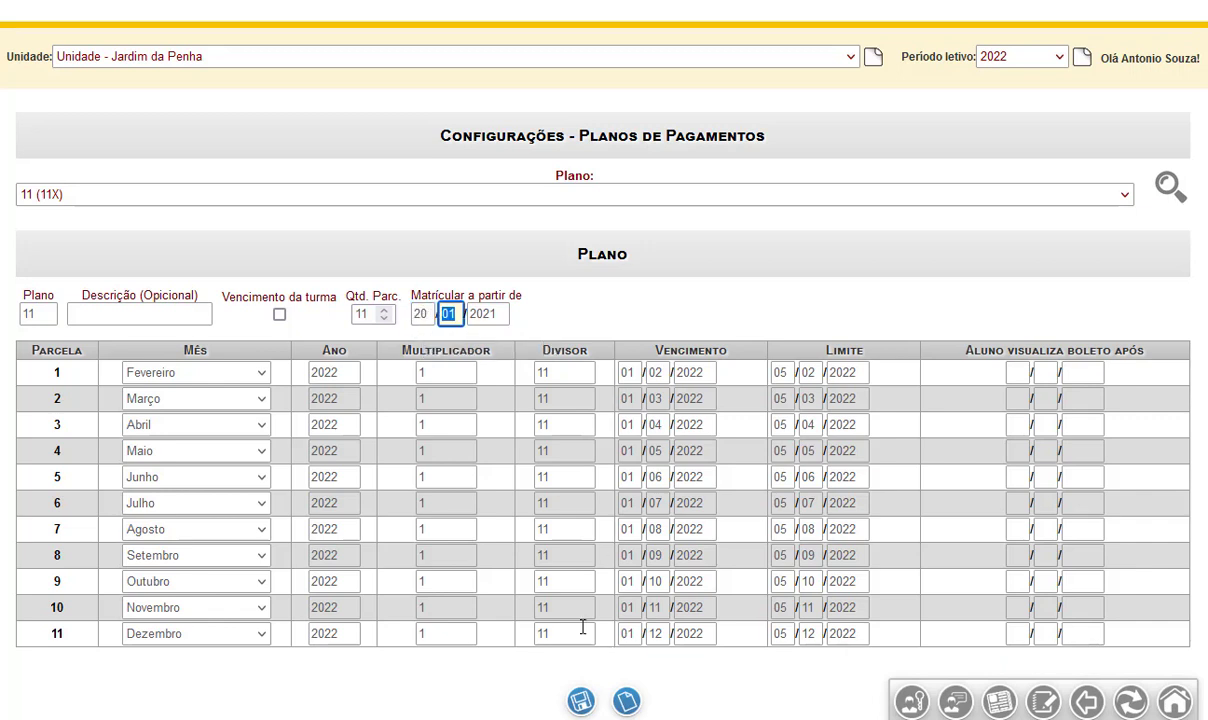
{"action": "left_click", "coordinate": [581, 703]}
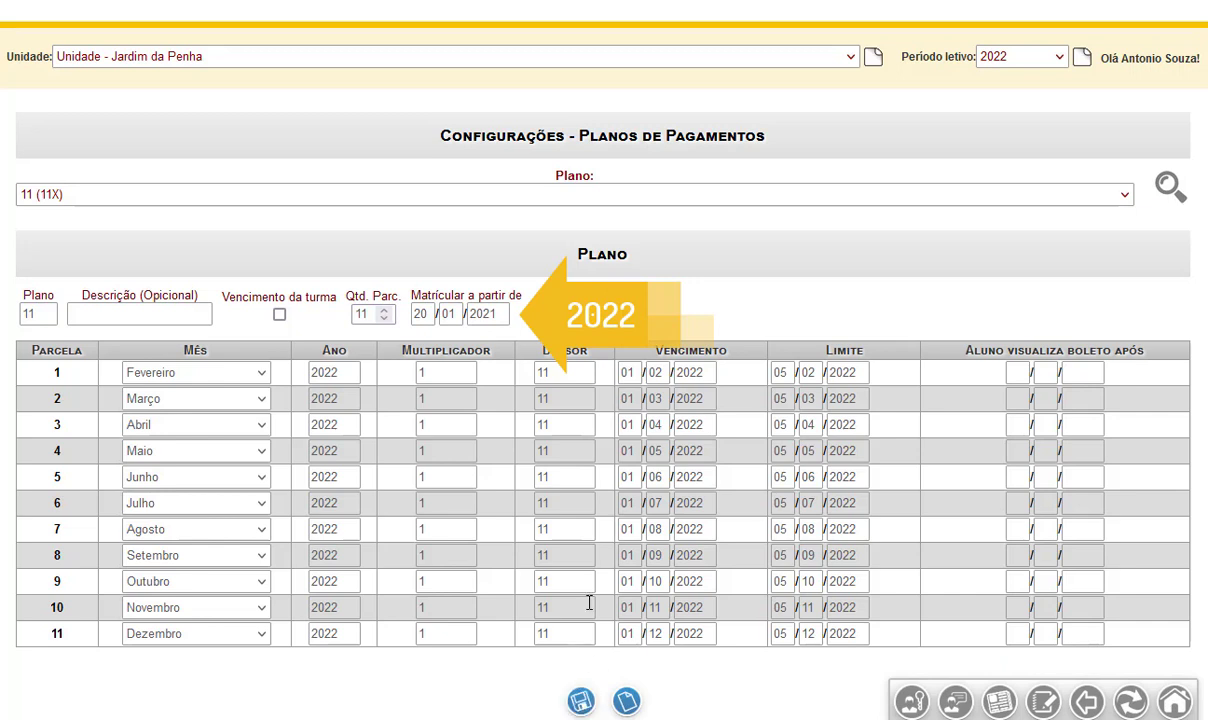
Review the enrolment start date of plan 11 and the multiplier and divisor of its first instalment.
{"action": "left_click", "coordinate": [420, 313]}
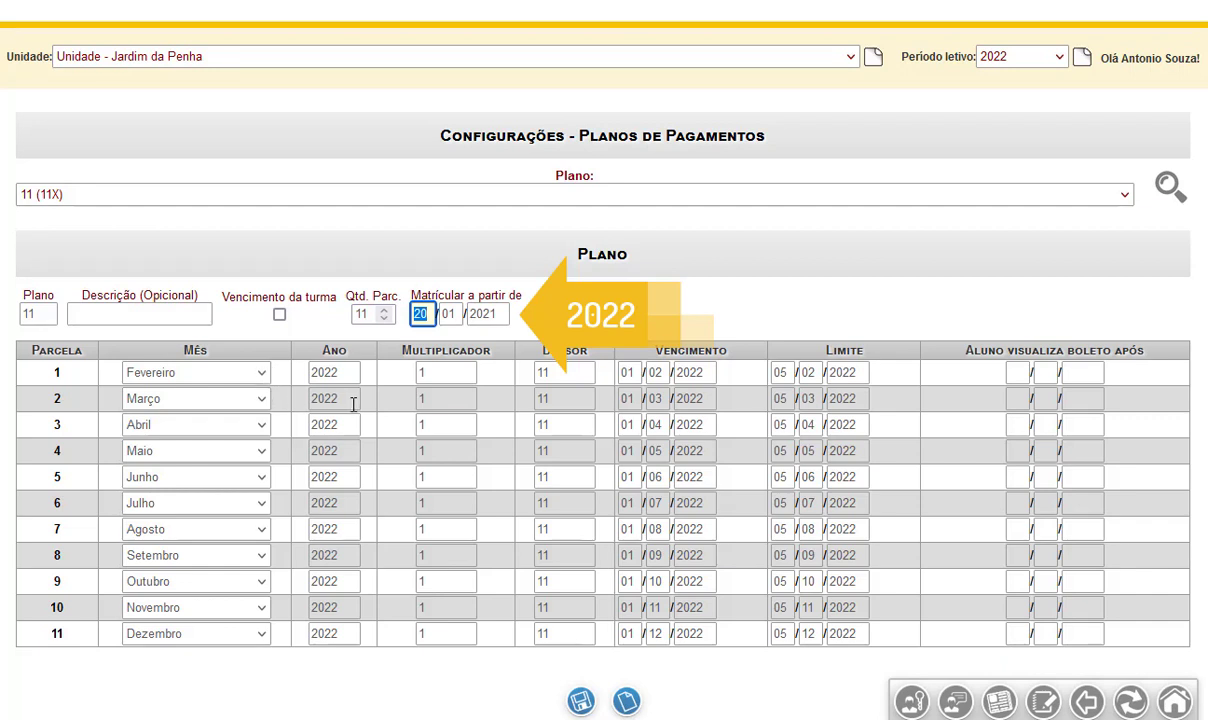
{"action": "left_click", "coordinate": [420, 378]}
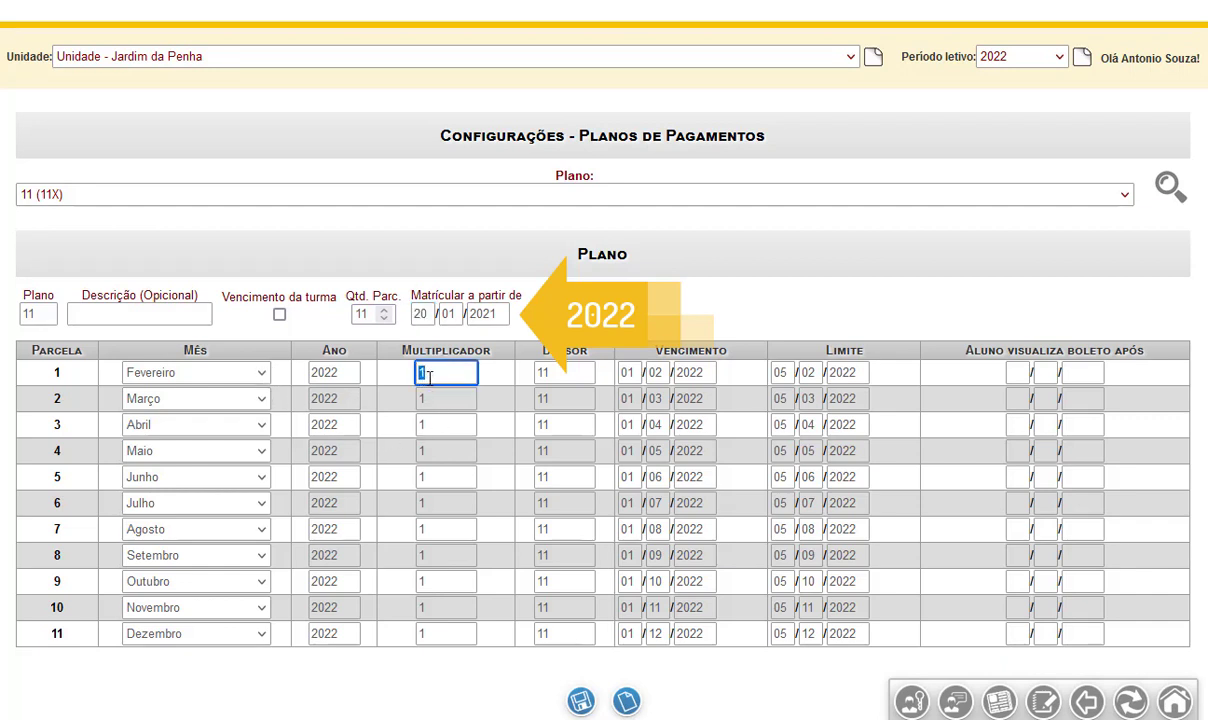
{"action": "left_click", "coordinate": [539, 374]}
{"action": "double_click", "coordinate": [539, 374]}
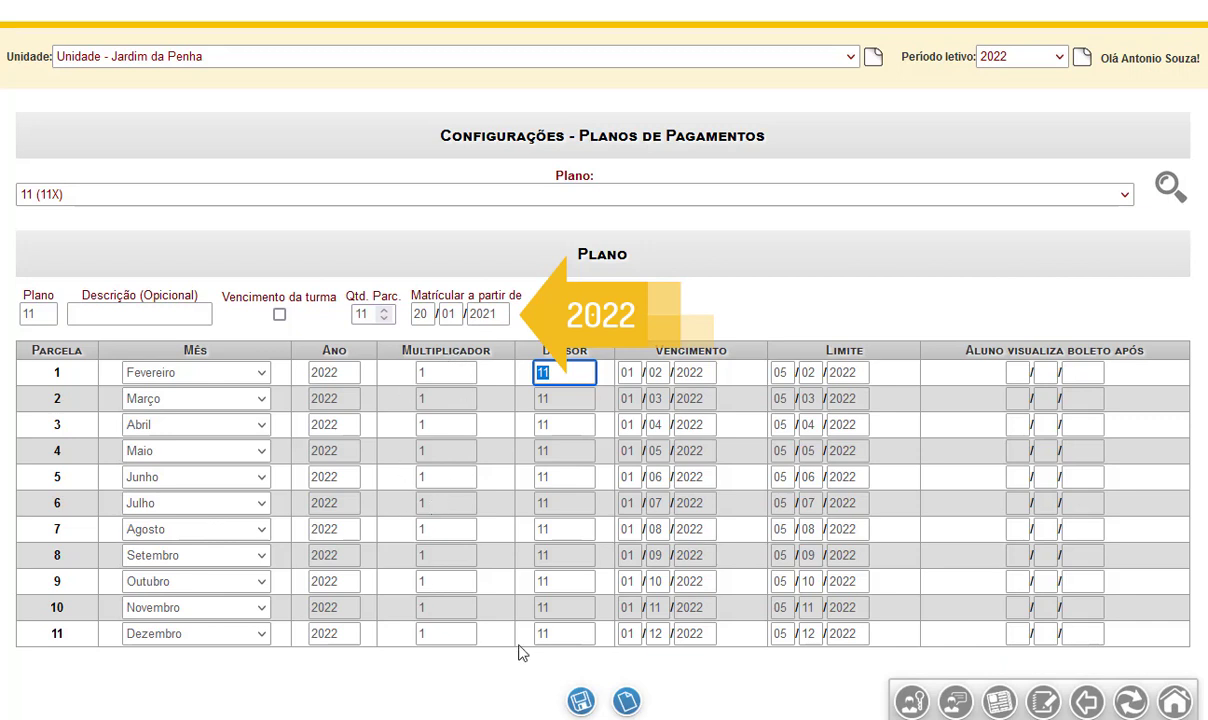
{"action": "double_click", "coordinate": [420, 372]}
{"action": "key", "text": "Tab"}
{"action": "left_click", "coordinate": [733, 423]}
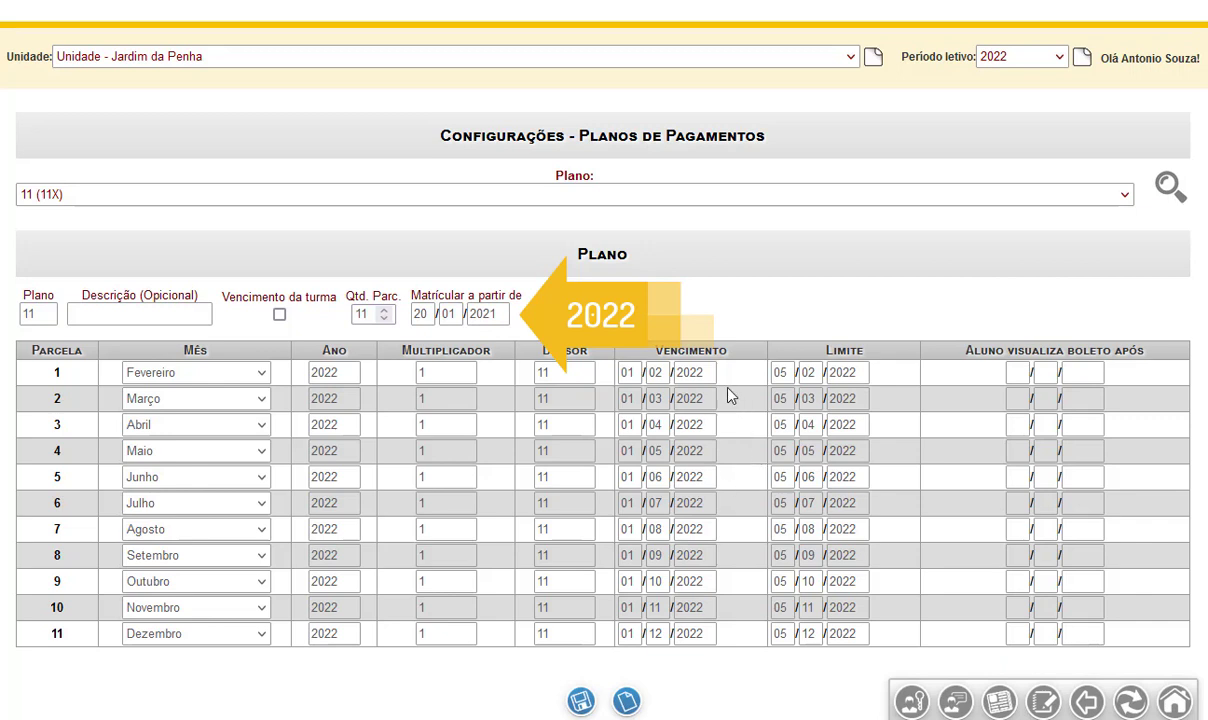
Compare the Vencimento and Limite dates in plan 11's instalment schedule.
{"action": "double_click", "coordinate": [690, 351]}
{"action": "left_click_drag", "start_coordinate": [826, 352], "coordinate": [864, 352]}
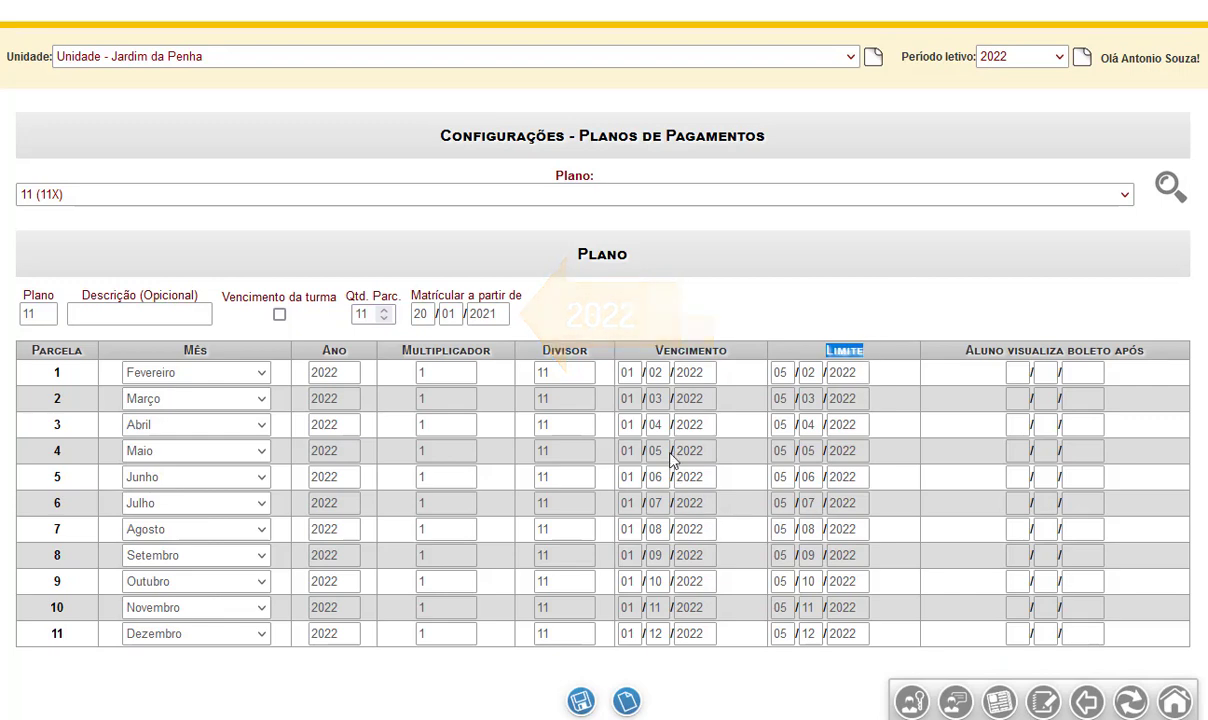
{"action": "scroll", "coordinate": [742, 345], "scroll_direction": "down", "scroll_amount": 2}
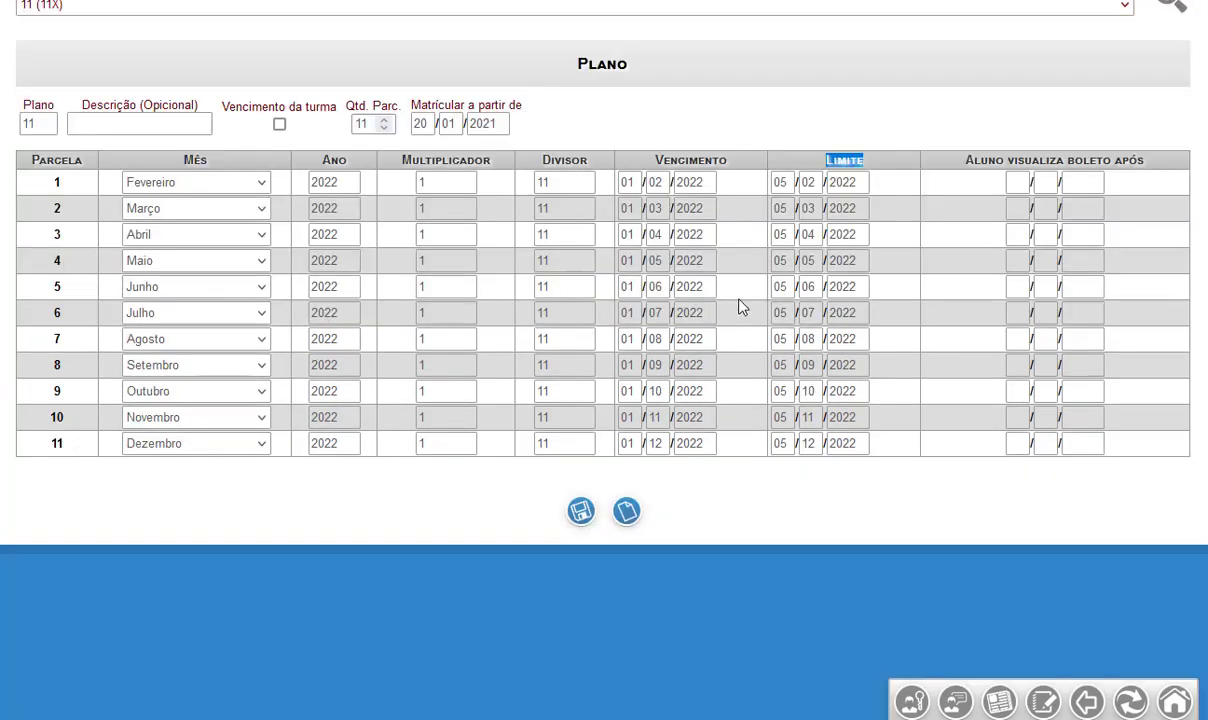
{"action": "left_click_drag", "start_coordinate": [741, 161], "coordinate": [622, 152]}
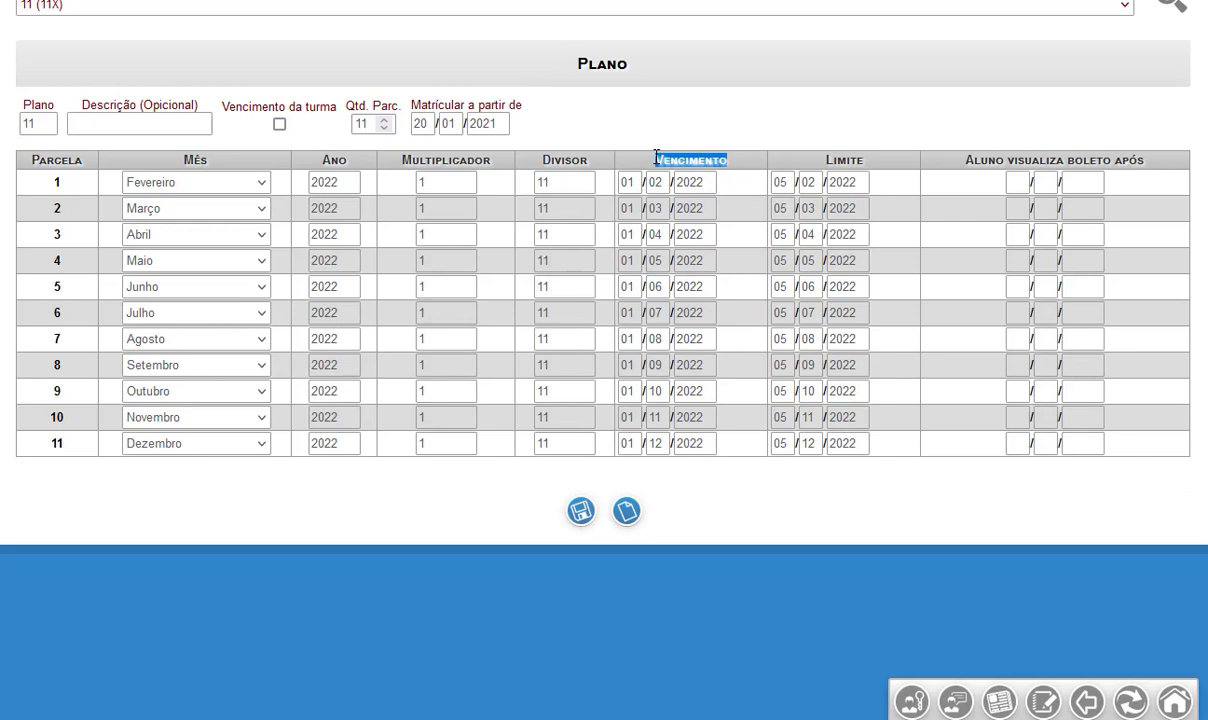
{"action": "left_click_drag", "start_coordinate": [826, 163], "coordinate": [876, 167]}
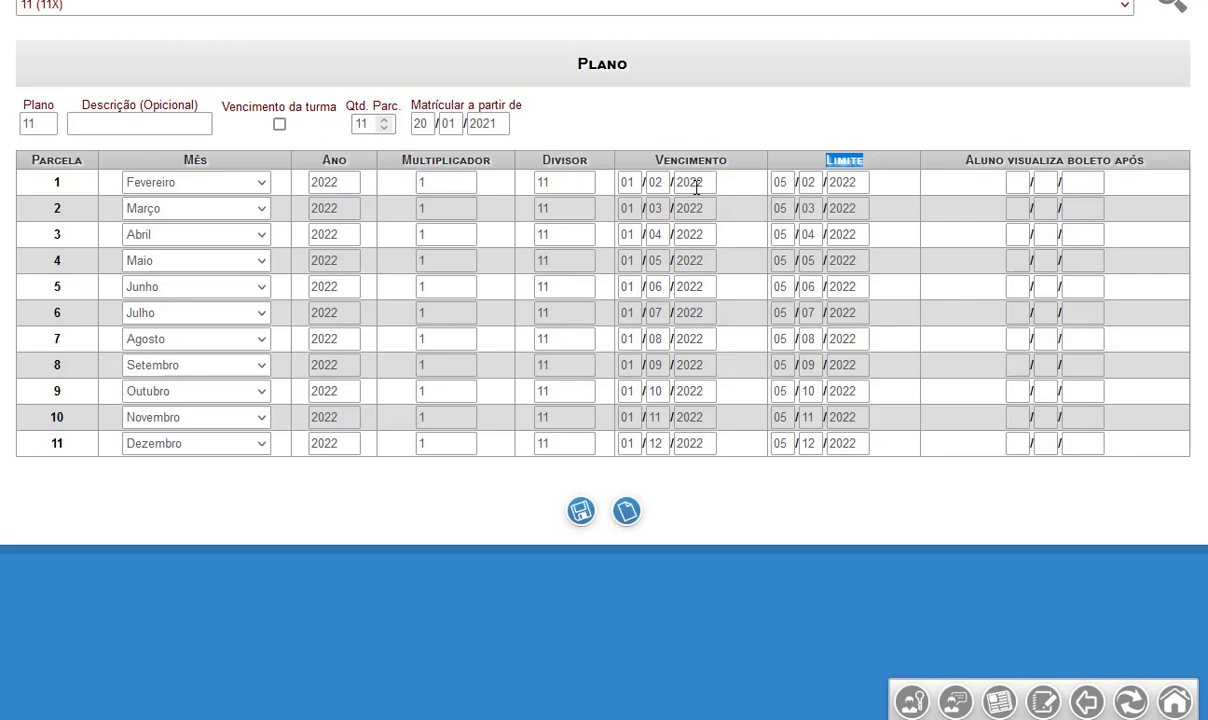
{"action": "double_click", "coordinate": [653, 183]}
{"action": "left_click_drag", "start_coordinate": [655, 162], "coordinate": [730, 168]}
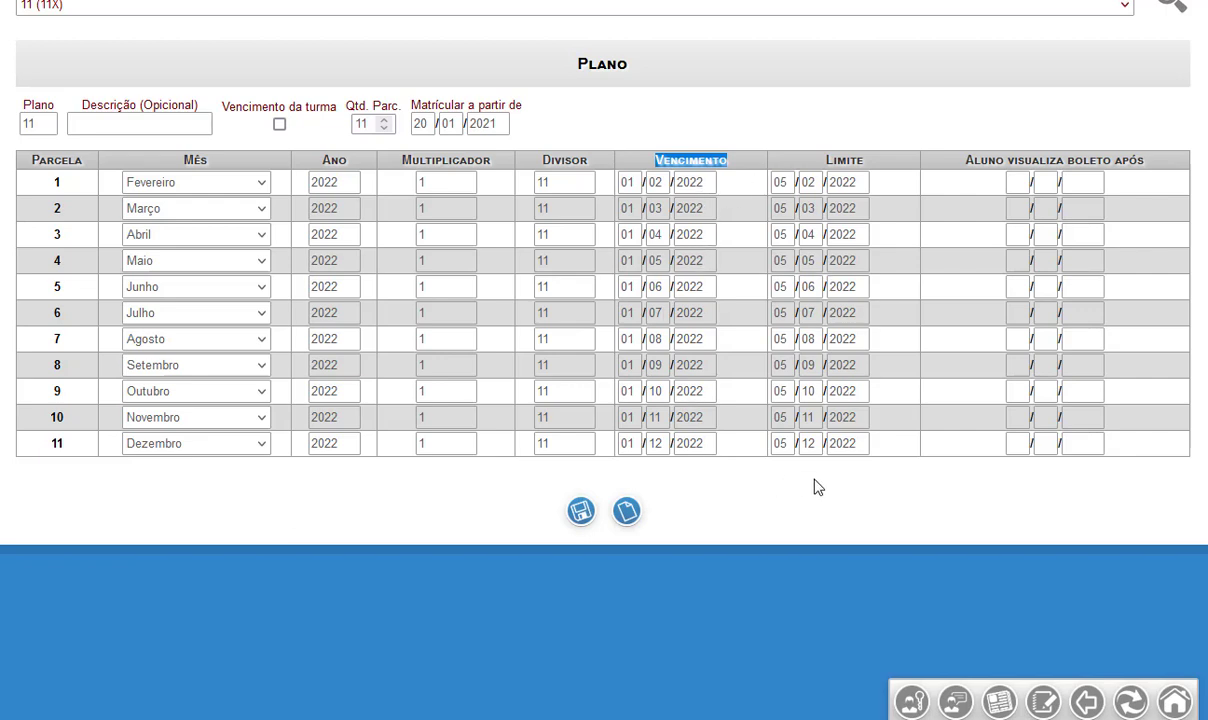
Open the Informações de cobrança por turma page of the enrolment configuration.
{"action": "scroll", "coordinate": [814, 486], "scroll_direction": "up", "scroll_amount": 4}
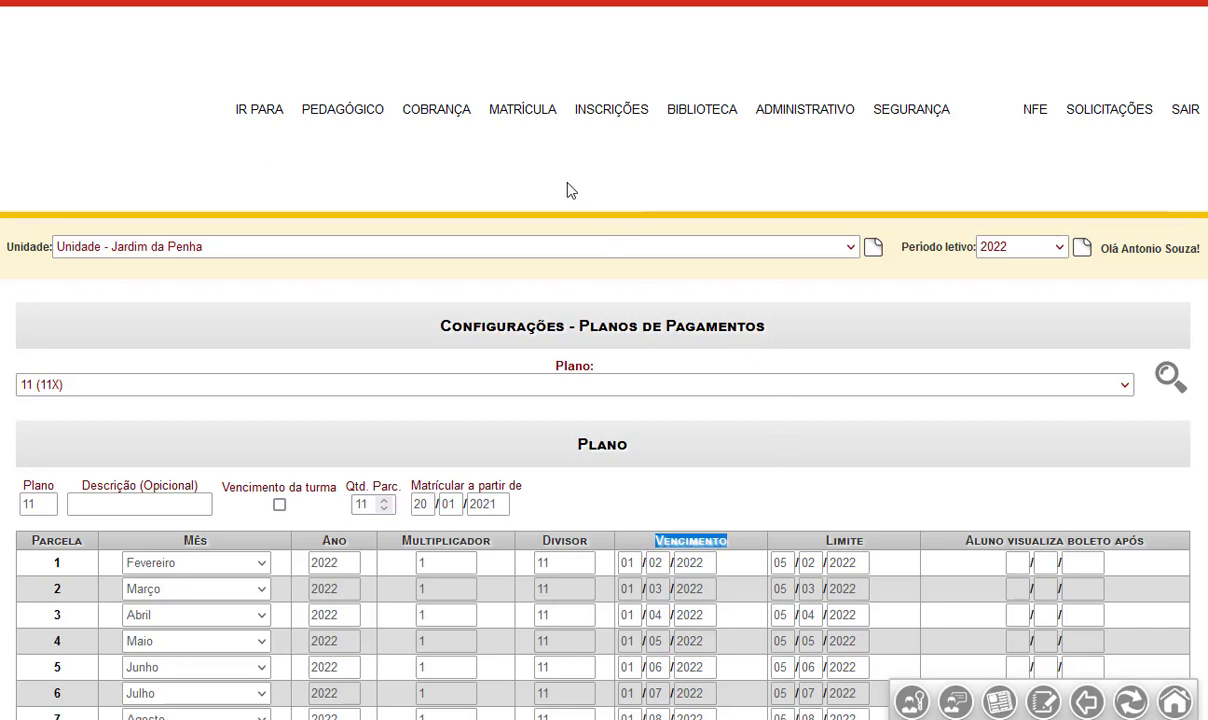
{"action": "mouse_move", "coordinate": [540, 128]}
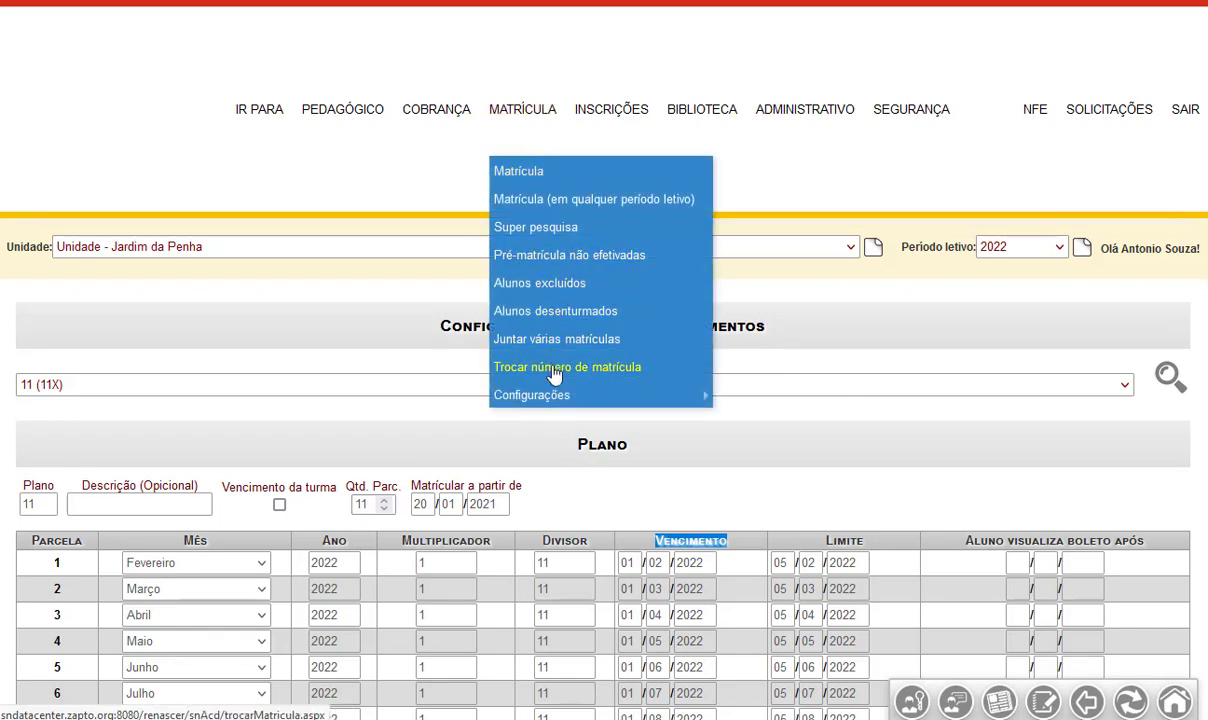
{"action": "mouse_move", "coordinate": [548, 396]}
{"action": "scroll", "coordinate": [822, 421], "scroll_direction": "down", "scroll_amount": 2}
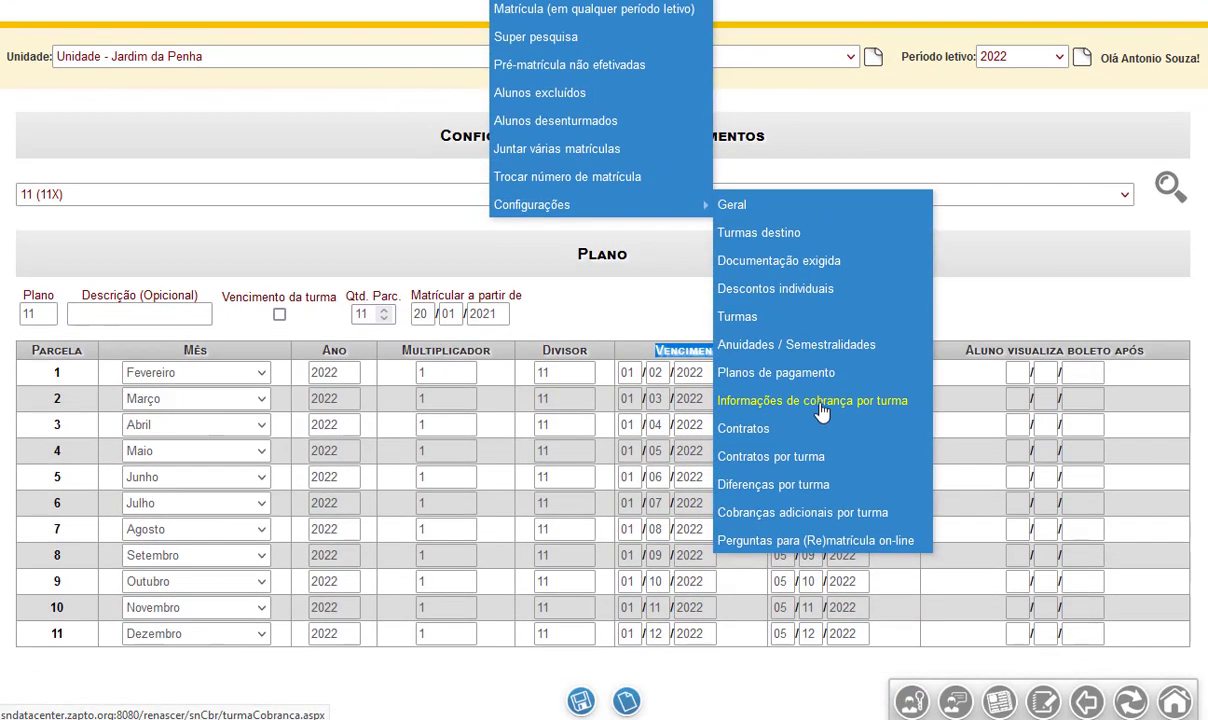
{"action": "left_click", "coordinate": [820, 411]}
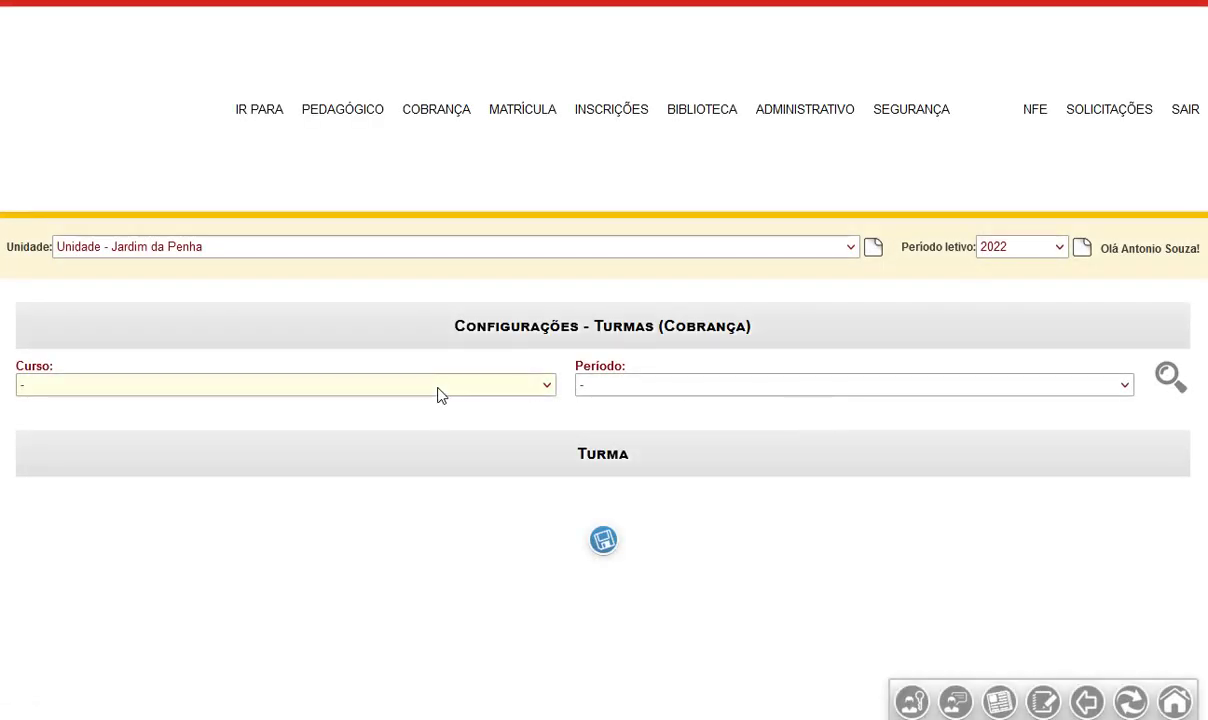
Select the course containing the 1º Ano to 3º Ano classes and display its class billing table.
{"action": "left_click", "coordinate": [421, 388]}
{"action": "left_click", "coordinate": [385, 455]}
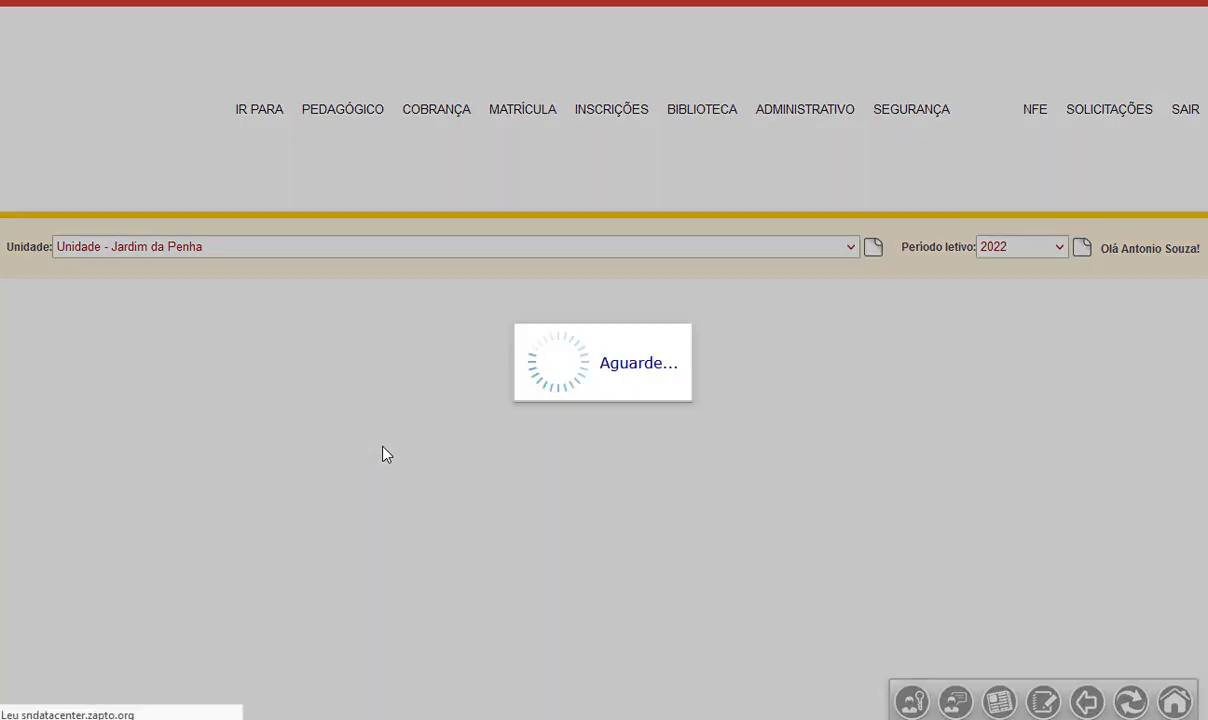
{"action": "scroll", "coordinate": [600, 400], "scroll_direction": "down", "scroll_amount": 5}
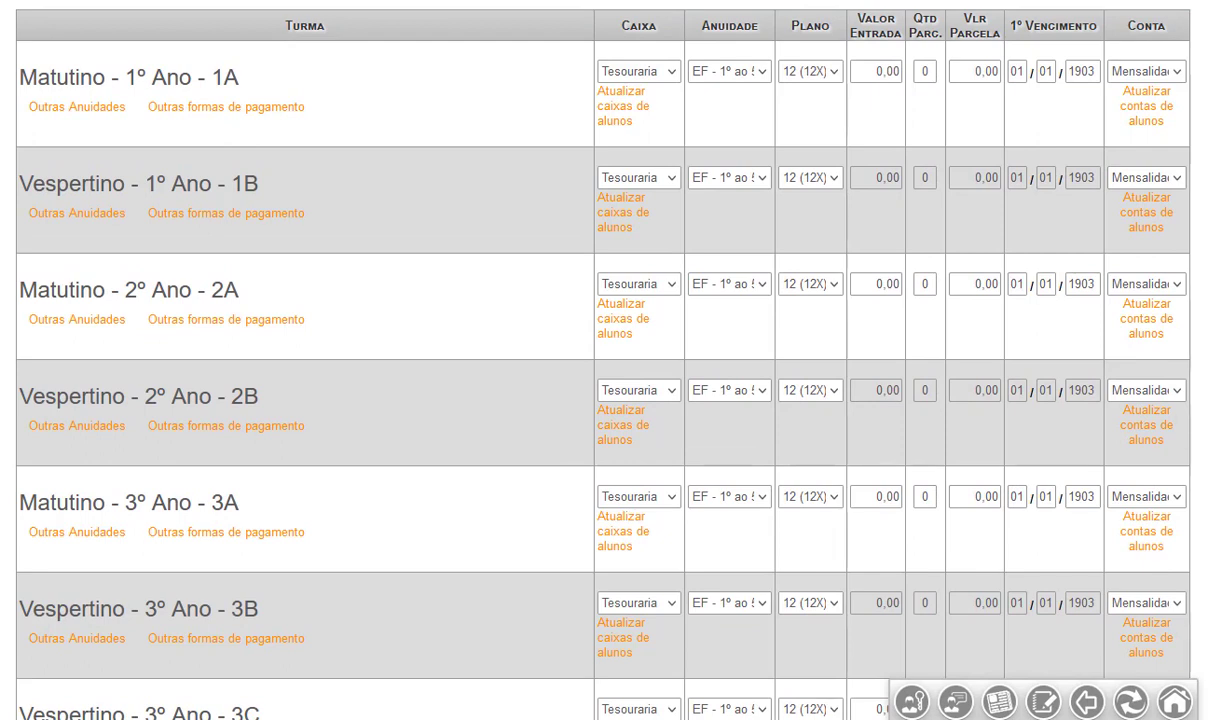
Review the available Caixa, Anuidade and Plano options for class Matutino - 1º Ano - 1A.
{"action": "left_click", "coordinate": [674, 72]}
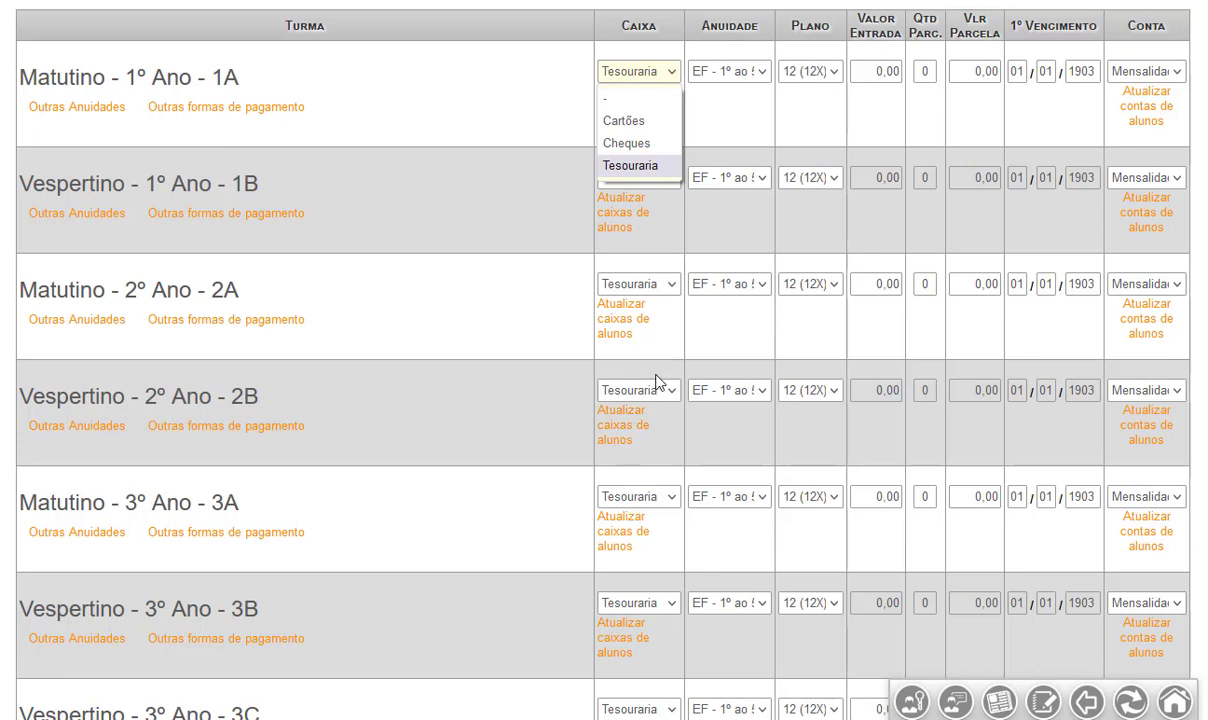
{"action": "left_click", "coordinate": [722, 70]}
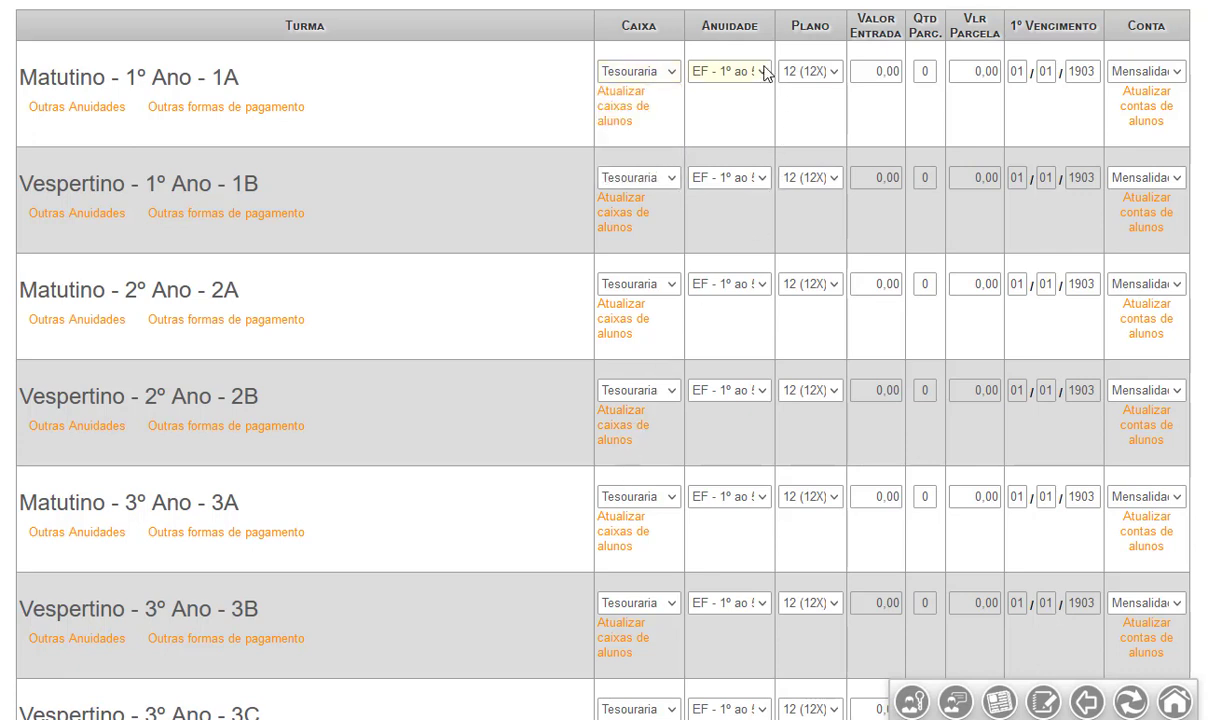
{"action": "left_click", "coordinate": [760, 72]}
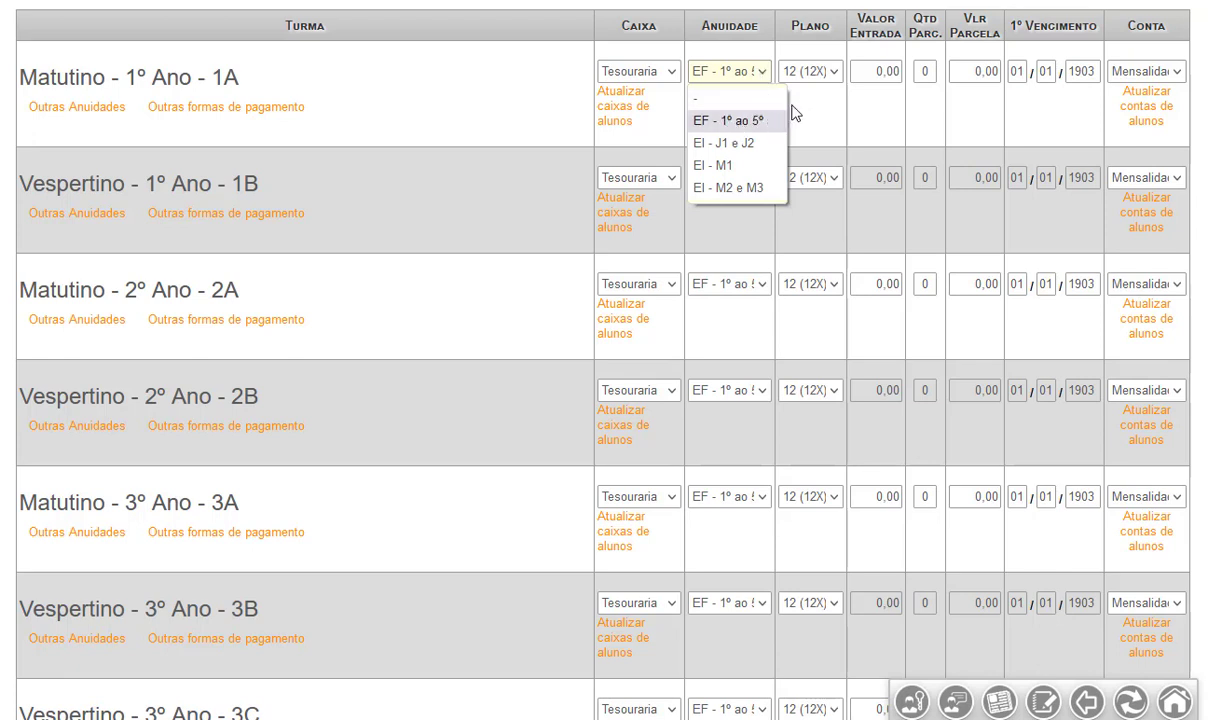
{"action": "left_click", "coordinate": [835, 84]}
{"action": "left_click", "coordinate": [835, 84]}
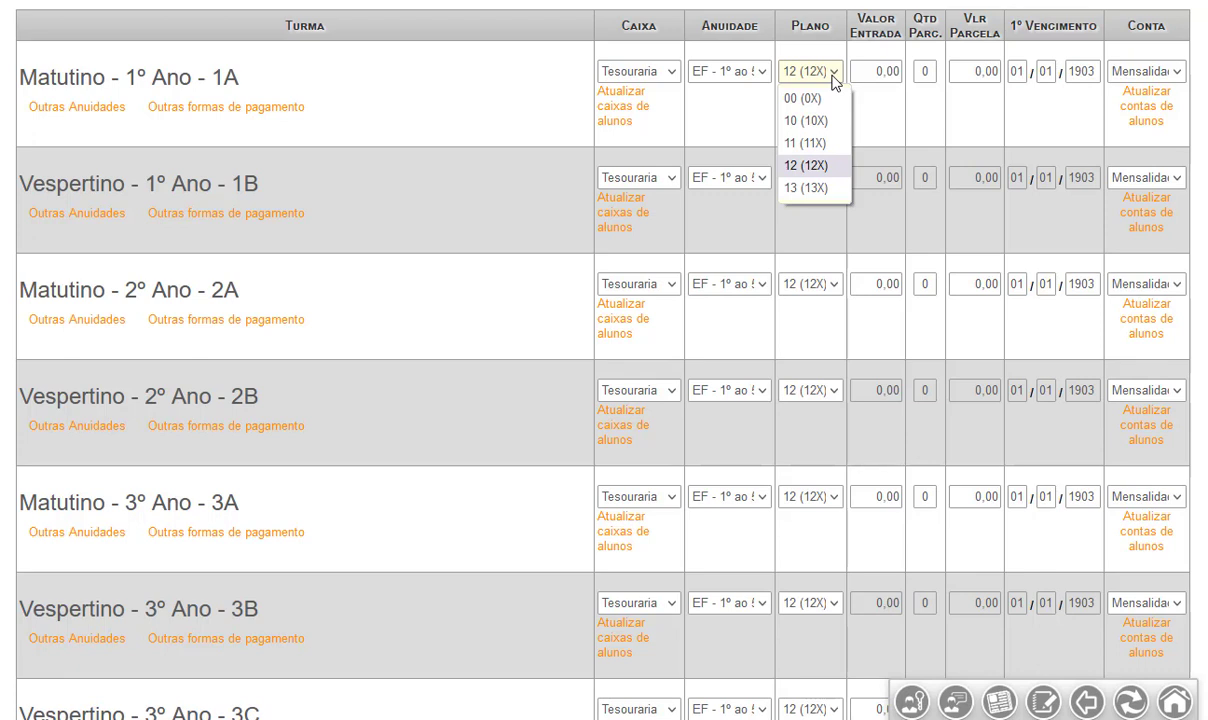
{"action": "left_click", "coordinate": [903, 130]}
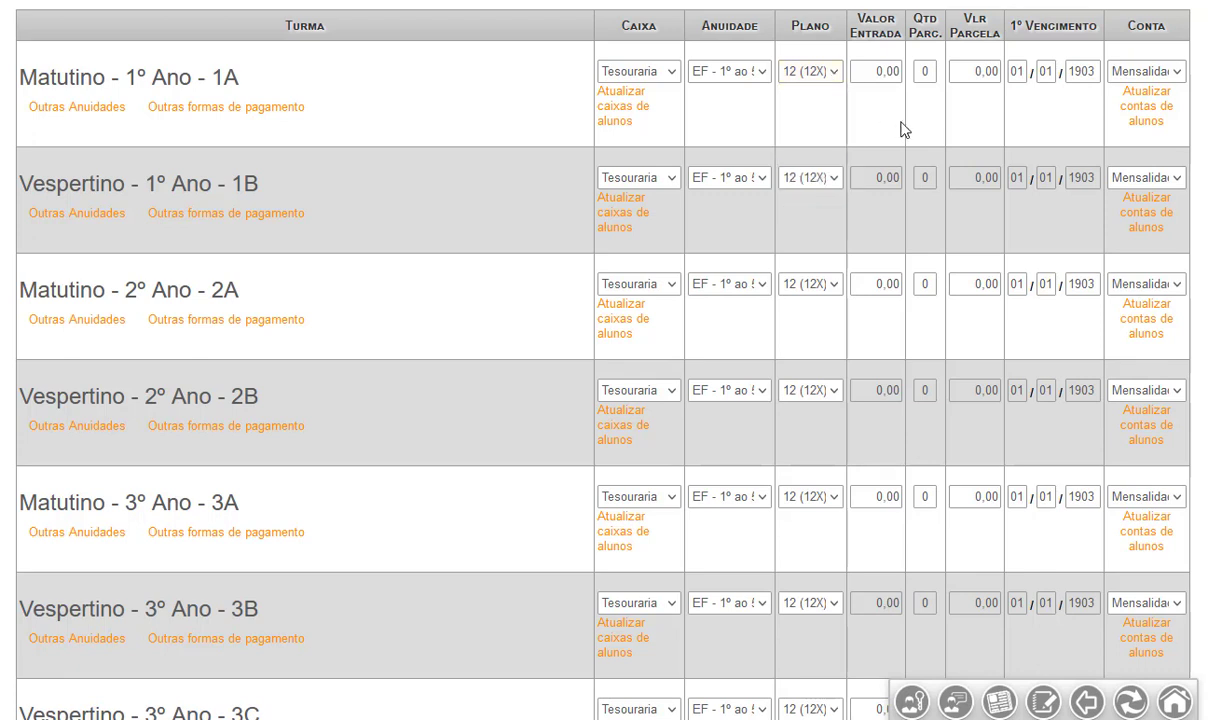
Clear the annuity for class Matutino - 1º Ano - 1A and enter 12 instalments of 400.
{"action": "left_click", "coordinate": [765, 73]}
{"action": "left_click", "coordinate": [713, 97]}
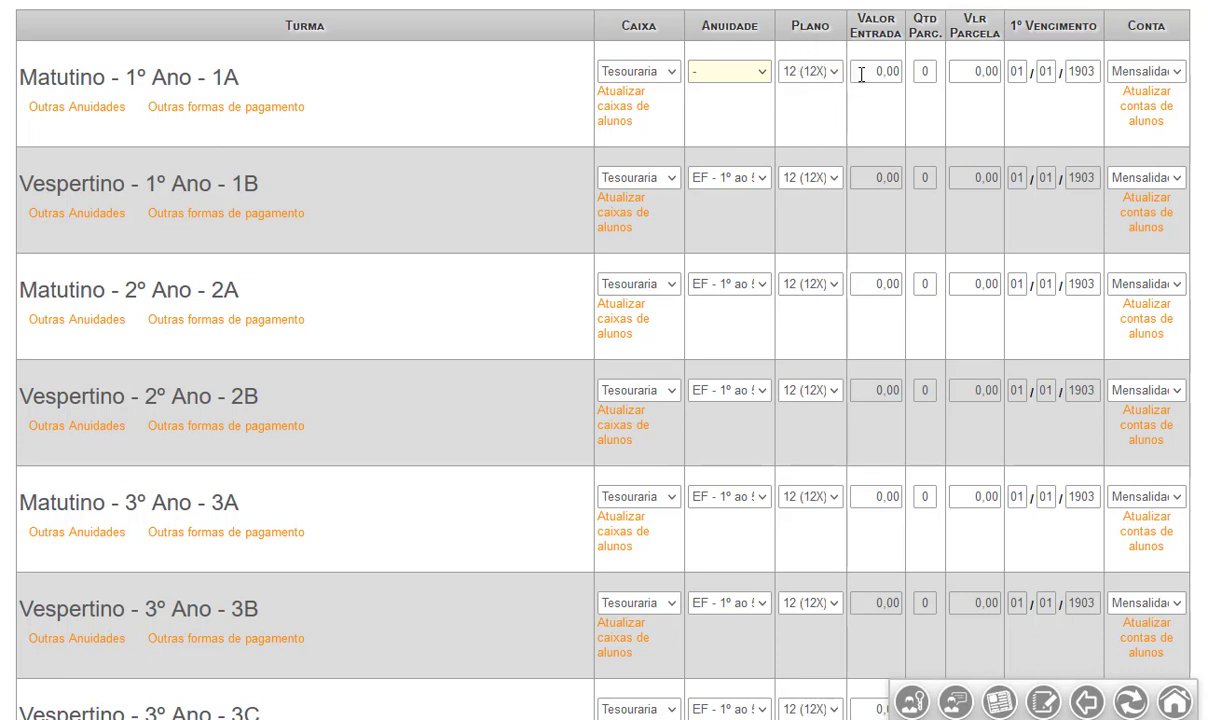
{"action": "left_click", "coordinate": [924, 72]}
{"action": "type", "text": "12"}
{"action": "left_click", "coordinate": [960, 71]}
{"action": "type", "text": "400"}
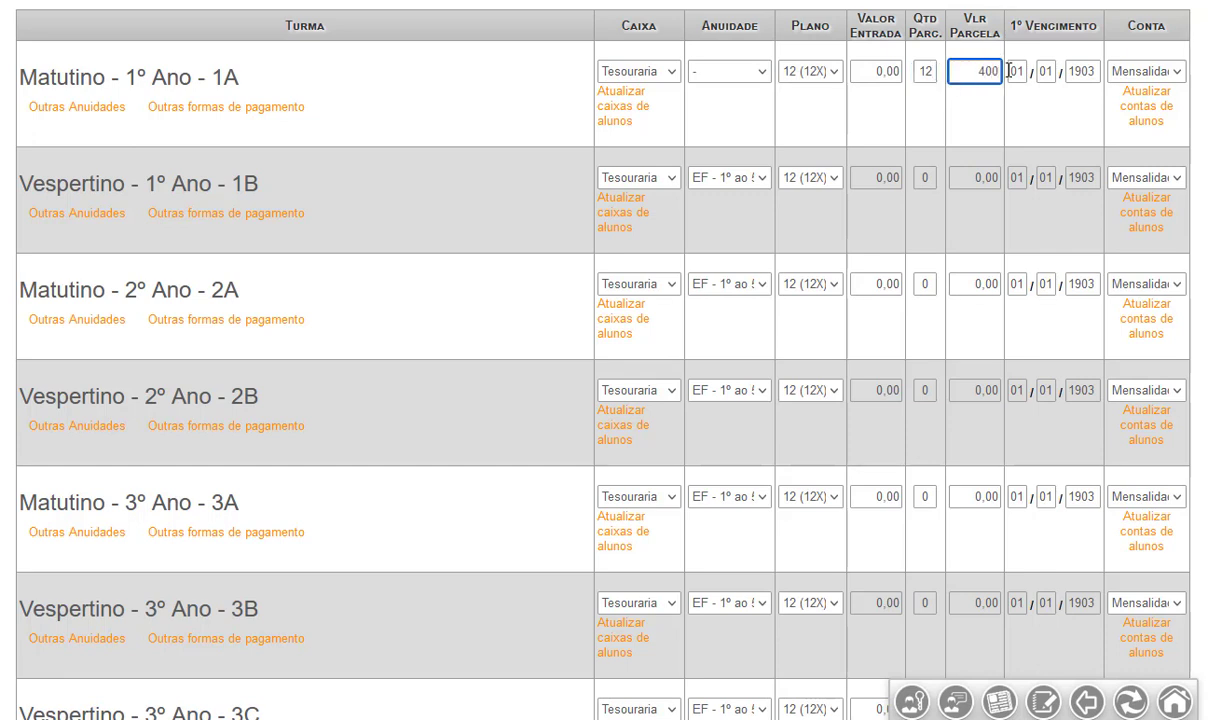
Set the first due date of class Matutino - 1º Ano - 1A to 05/01/2022.
{"action": "left_click", "coordinate": [1009, 71]}
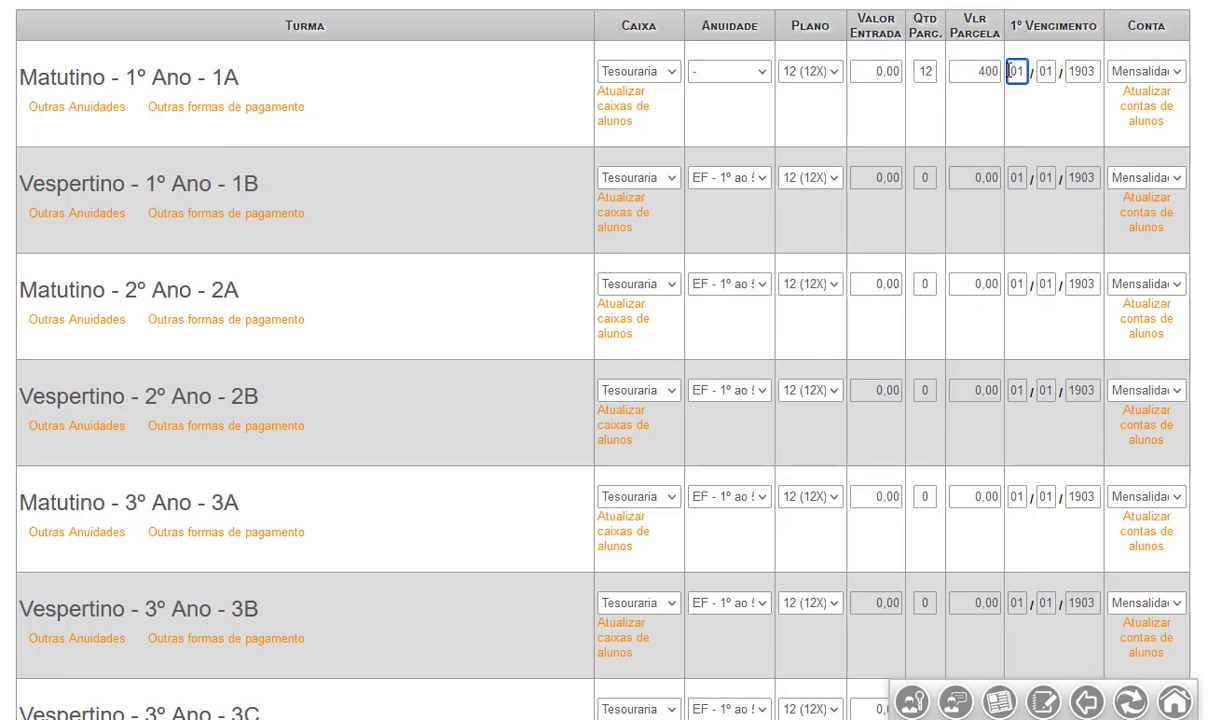
{"action": "double_click", "coordinate": [1009, 71]}
{"action": "key", "text": "BackSpace"}
{"action": "type", "text": "05/"}
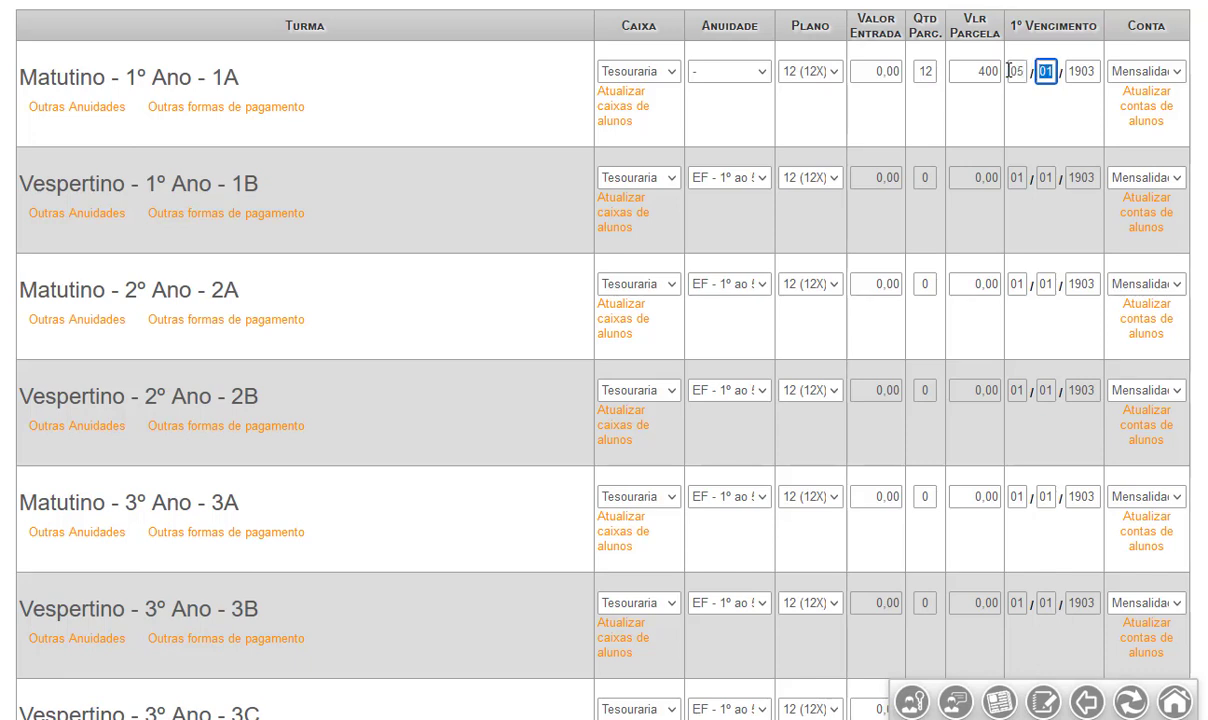
{"action": "type", "text": "01/"}
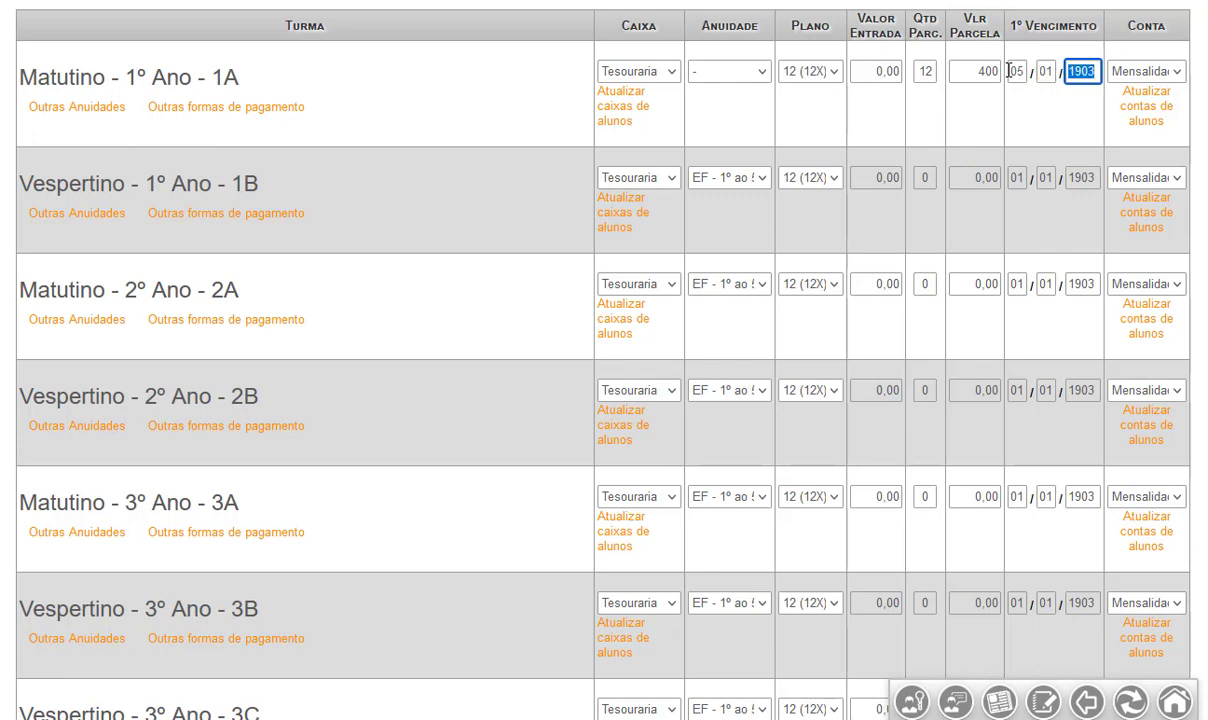
{"action": "type", "text": "2022"}
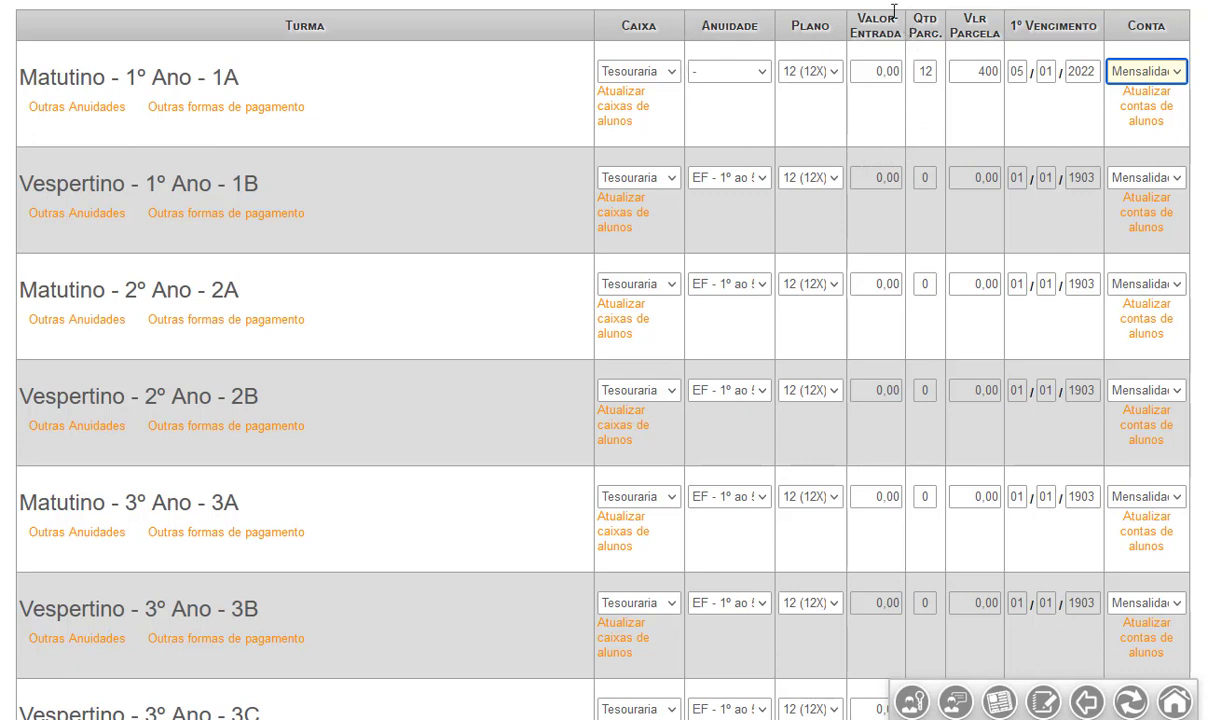
Assign the EF - 1º ao 5º annuity to class Matutino - 1º Ano - 1A and set its first due date to 20/05/2021.
{"action": "left_click", "coordinate": [765, 80]}
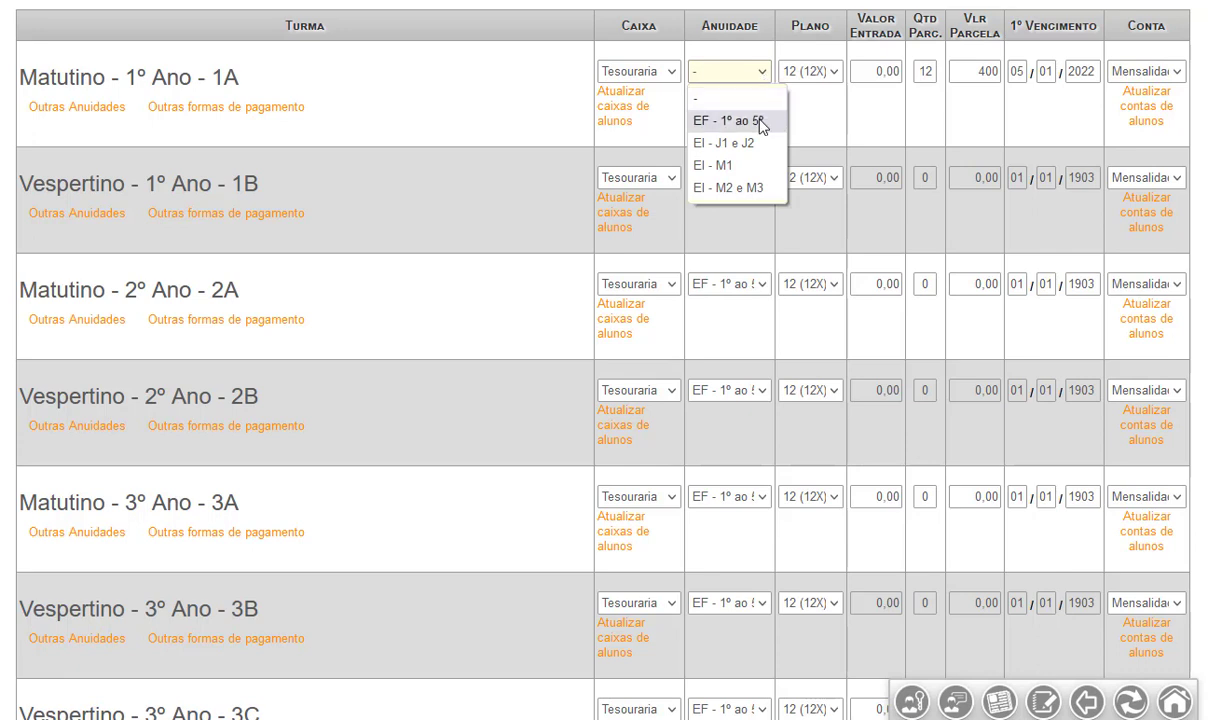
{"action": "left_click", "coordinate": [761, 120]}
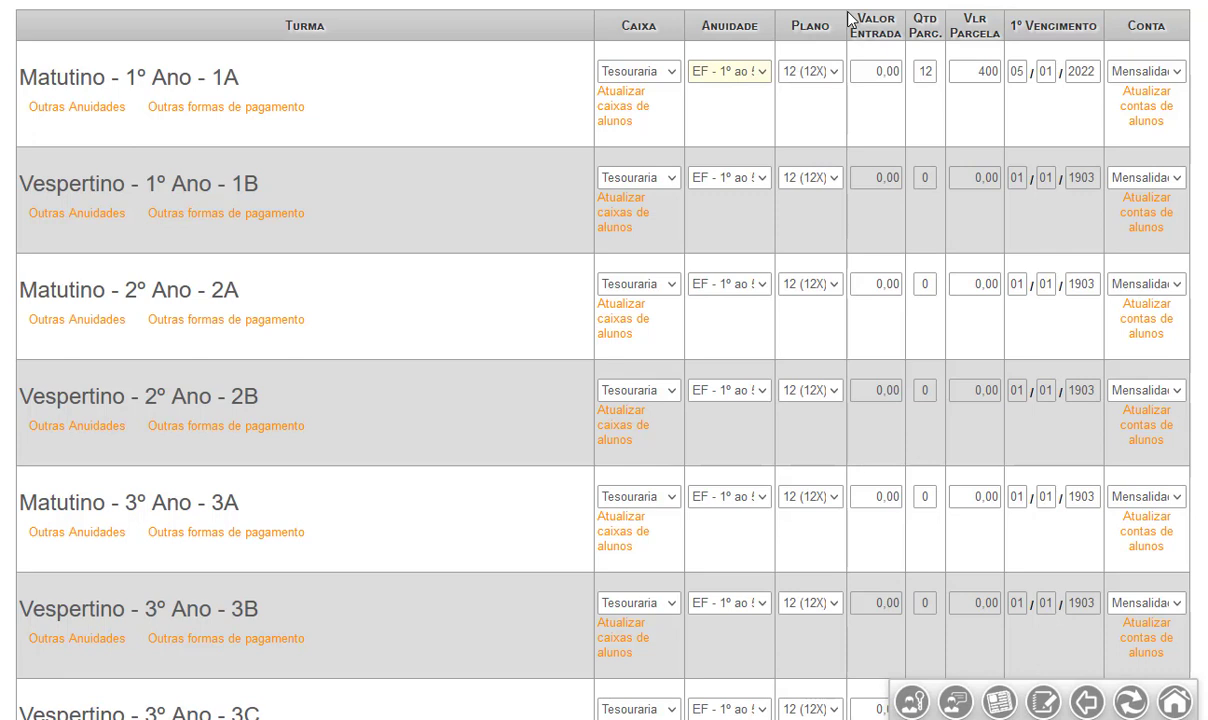
{"action": "left_click", "coordinate": [1025, 73]}
{"action": "type", "text": "20"}
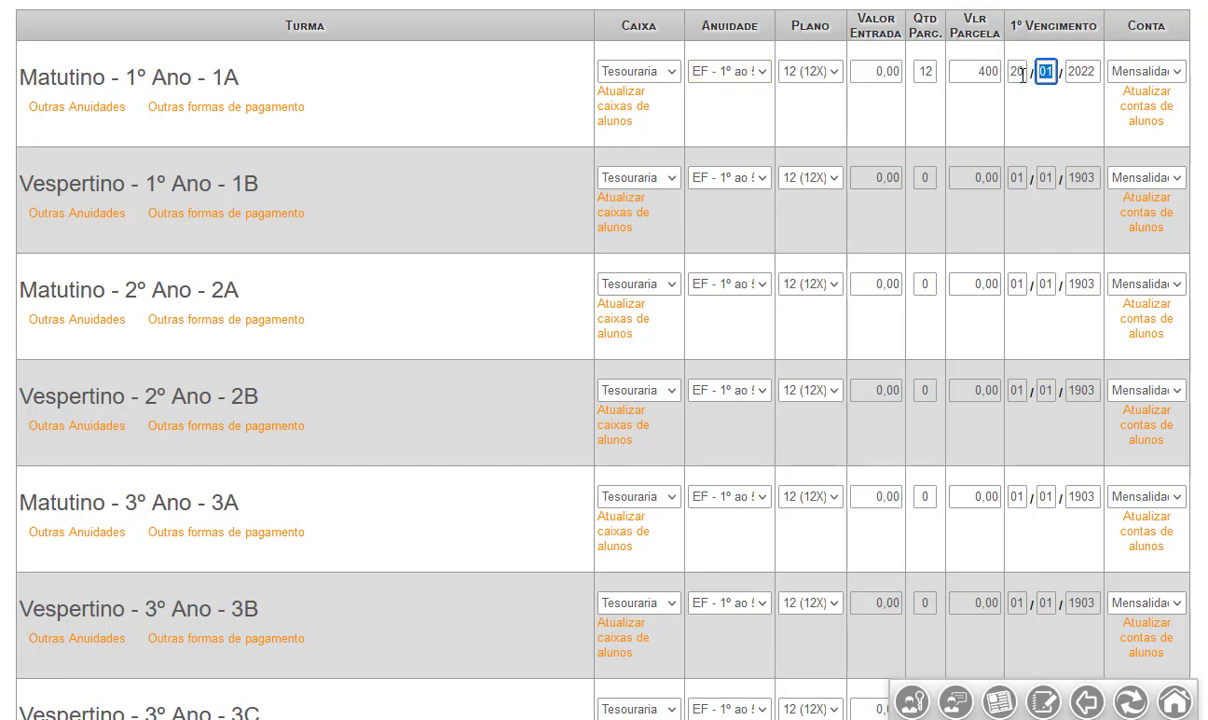
{"action": "type", "text": "05201"}
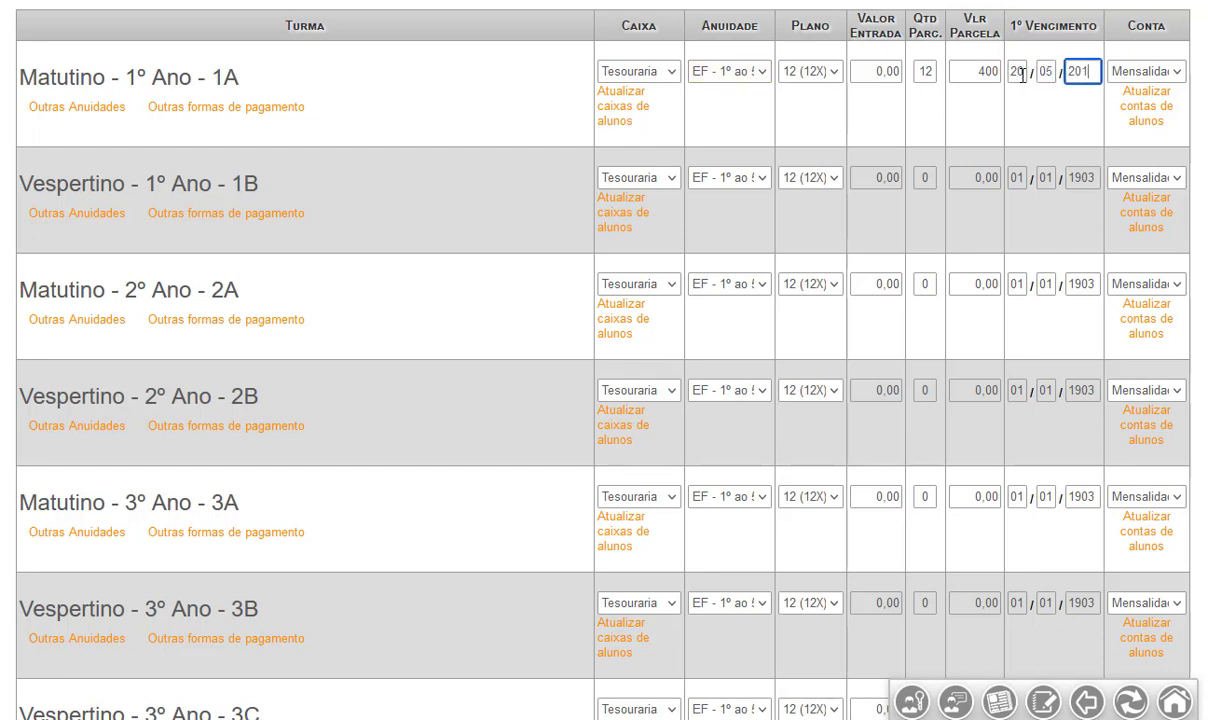
{"action": "type", "text": "1"}
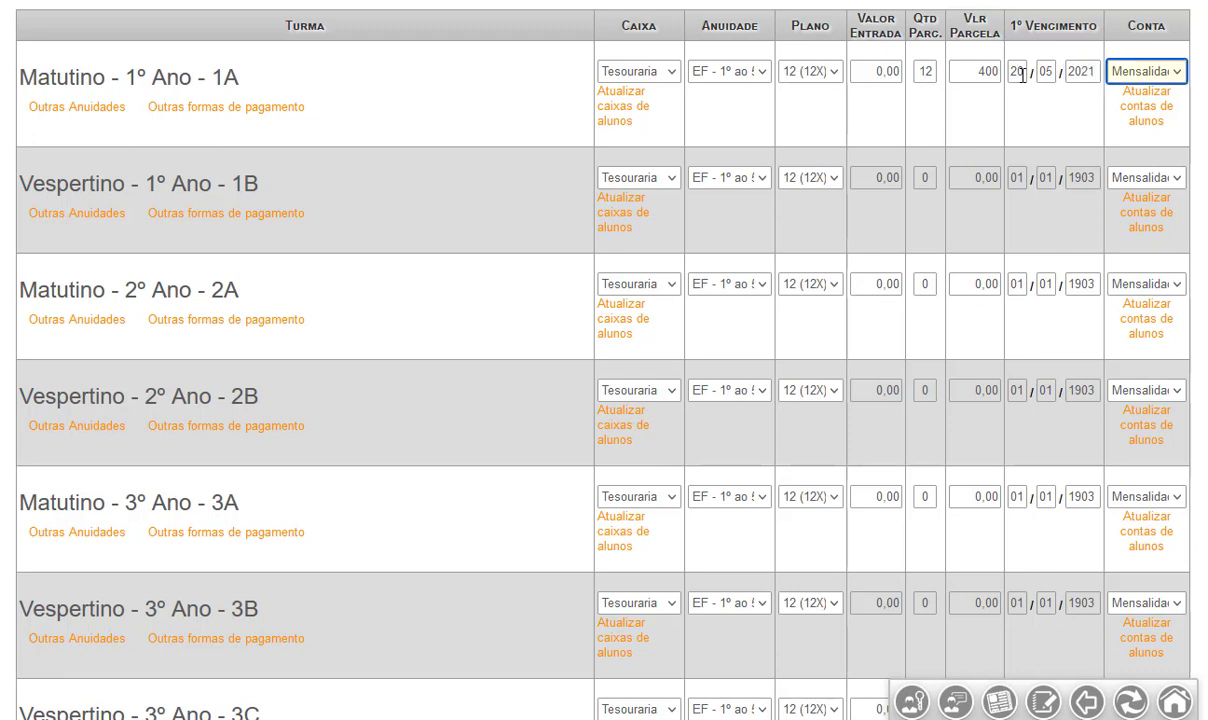
Set the first due date of class Vespertino - 1º Ano - 1B to 20/06/2021.
{"action": "left_click", "coordinate": [1017, 177]}
{"action": "type", "text": "20/"}
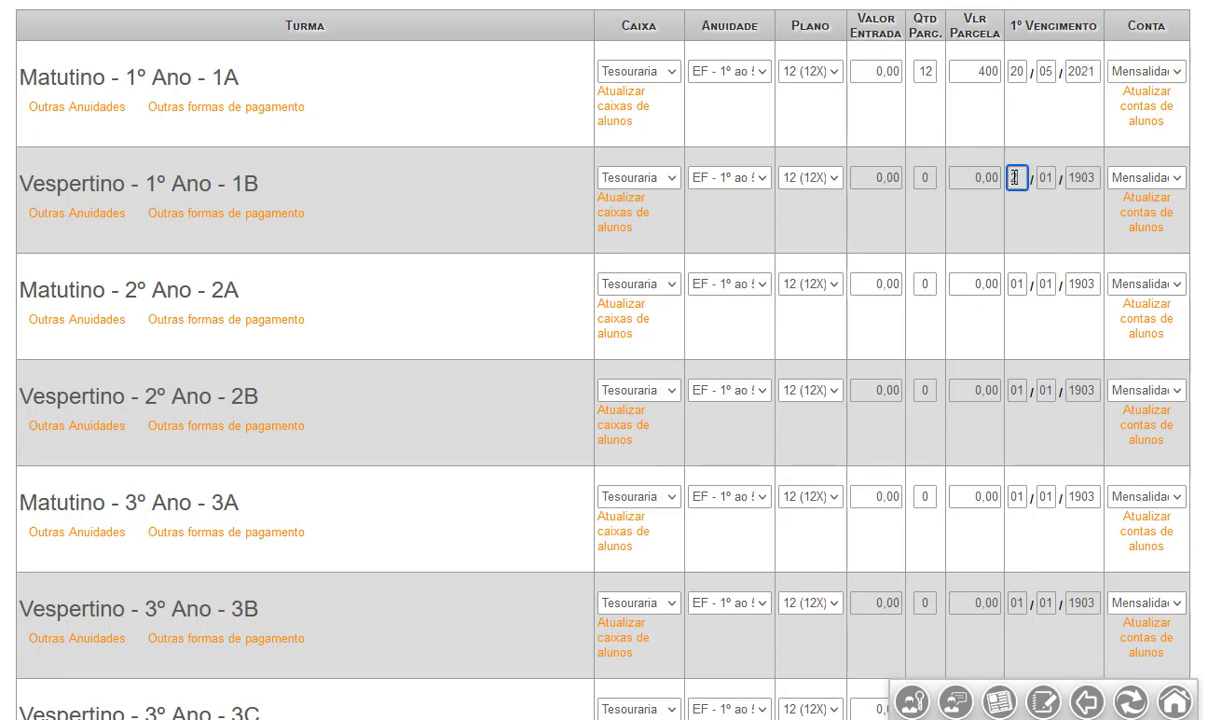
{"action": "type", "text": "06/2021"}
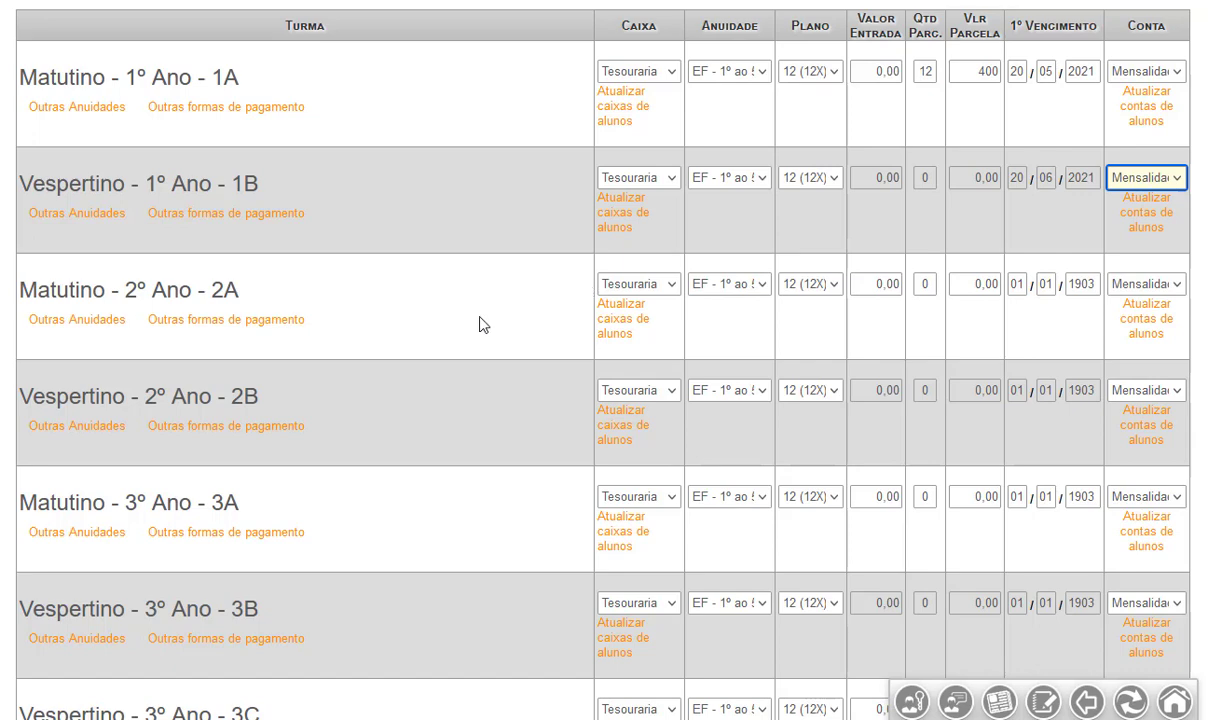
Open the Contratos por turma page of the enrolment configuration.
{"action": "scroll", "coordinate": [481, 324], "scroll_direction": "down", "scroll_amount": 8}
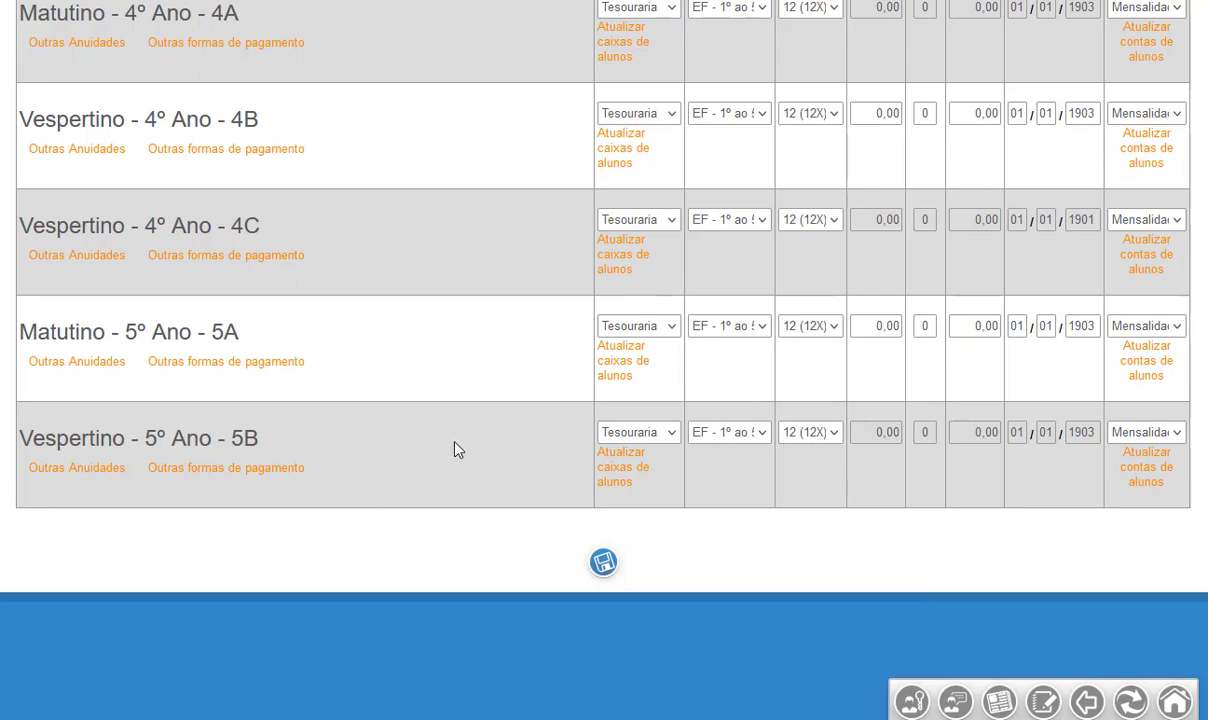
{"action": "scroll", "coordinate": [456, 450], "scroll_direction": "up", "scroll_amount": 4}
{"action": "scroll", "coordinate": [455, 449], "scroll_direction": "up", "scroll_amount": 8}
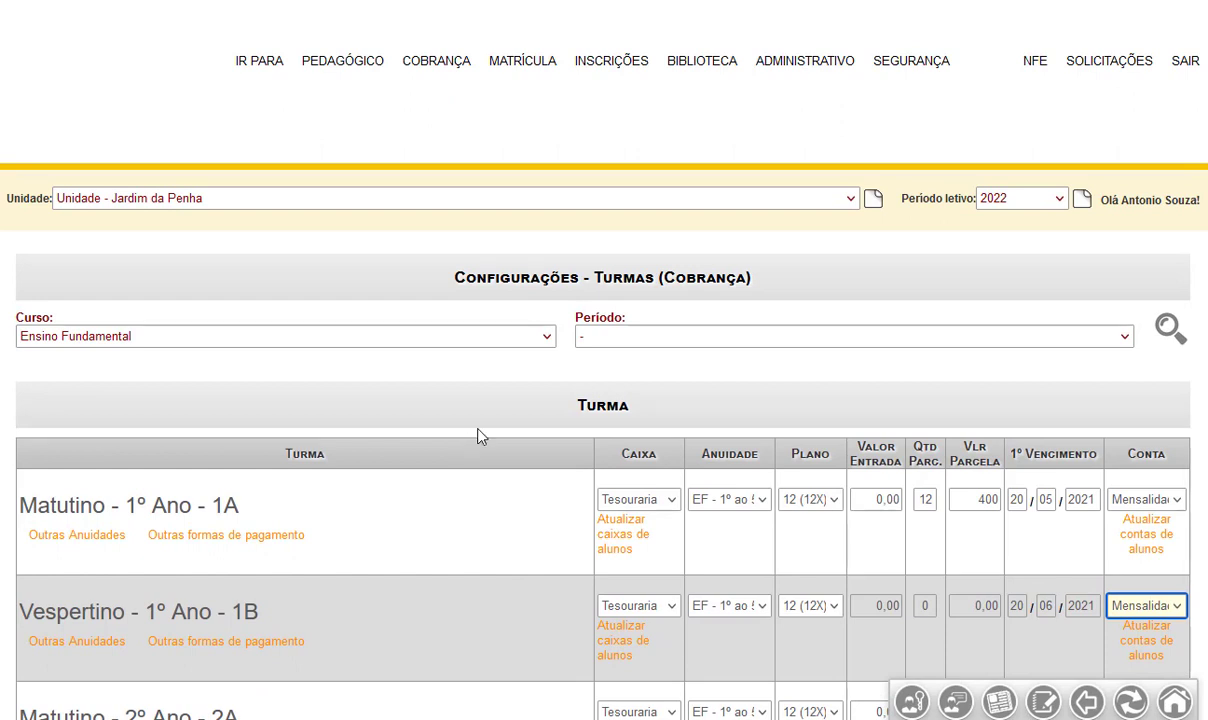
{"action": "mouse_move", "coordinate": [565, 67]}
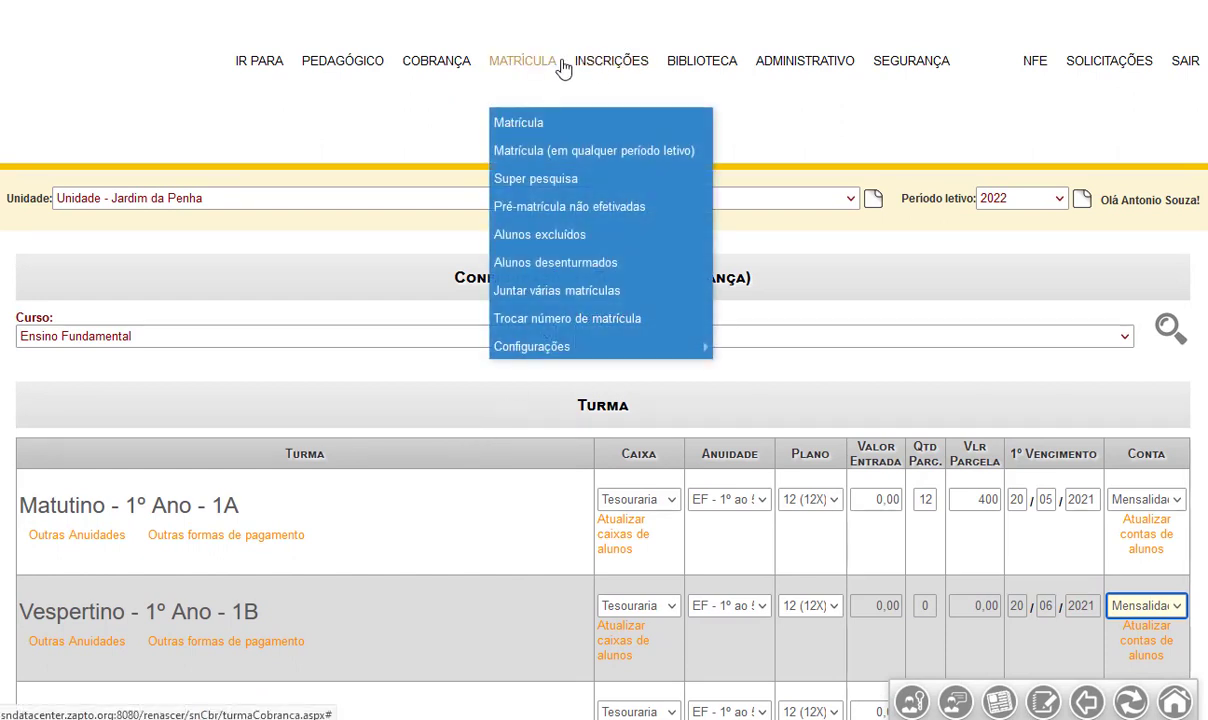
{"action": "mouse_move", "coordinate": [577, 357]}
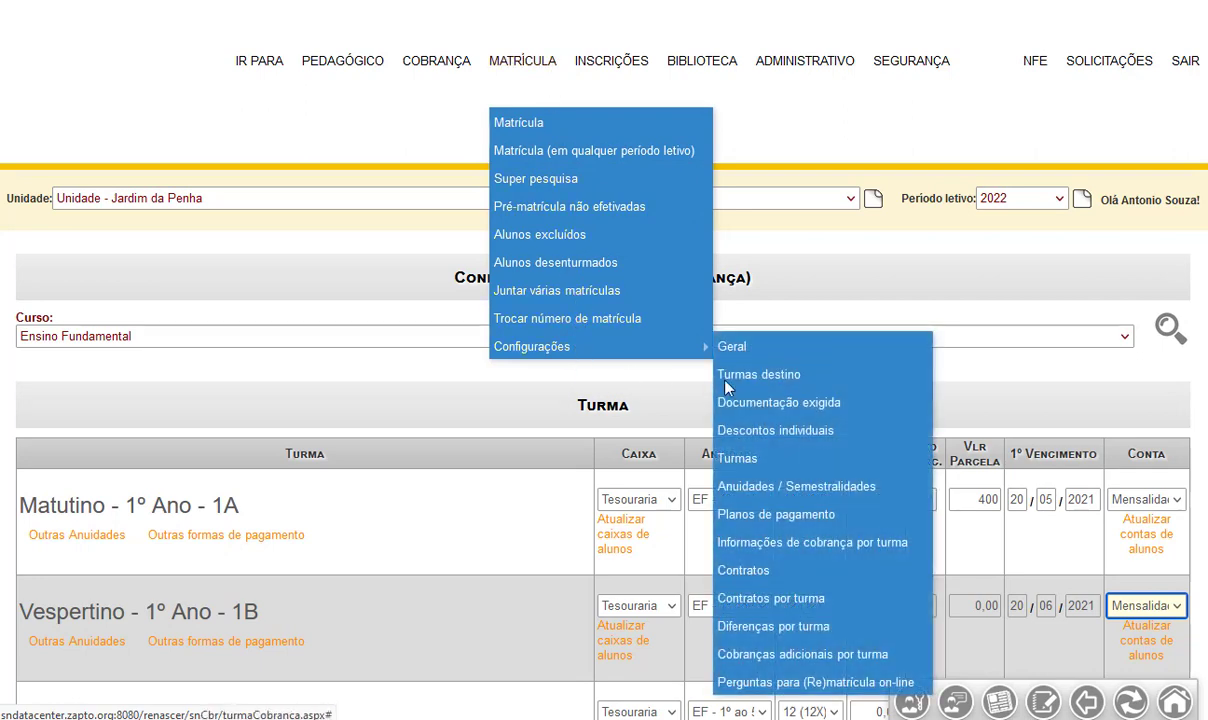
{"action": "scroll", "coordinate": [778, 345], "scroll_direction": "down", "scroll_amount": 2}
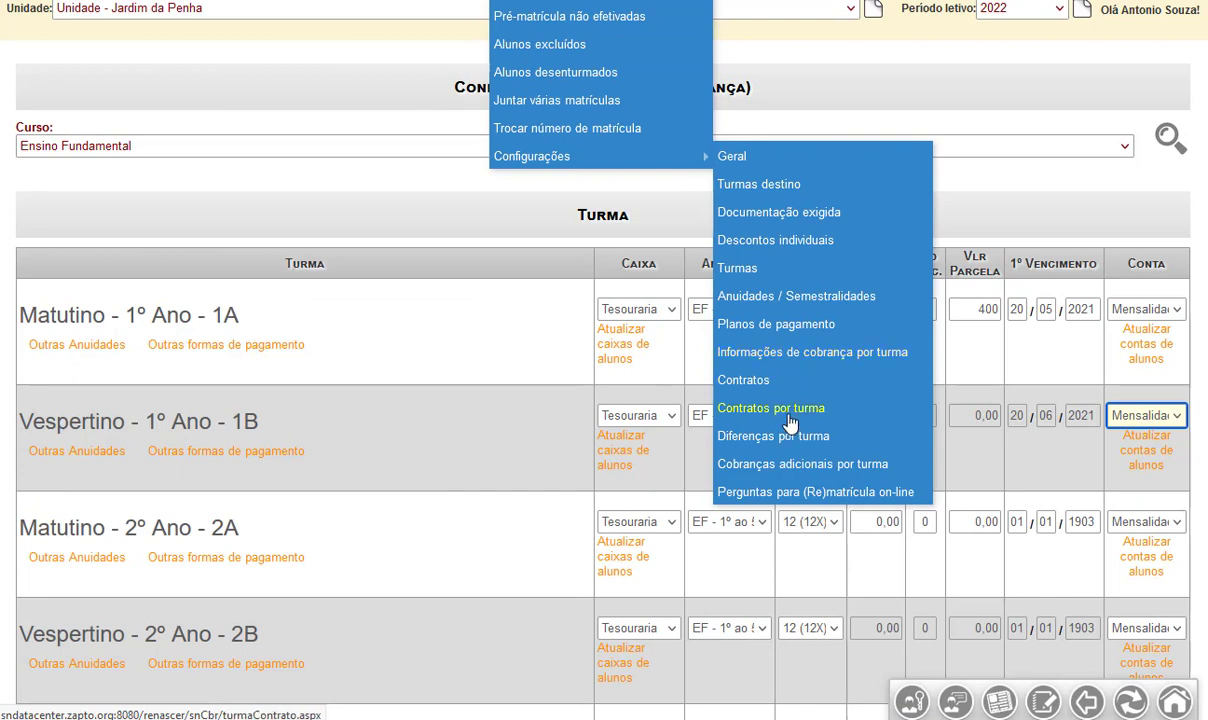
{"action": "left_click", "coordinate": [789, 420]}
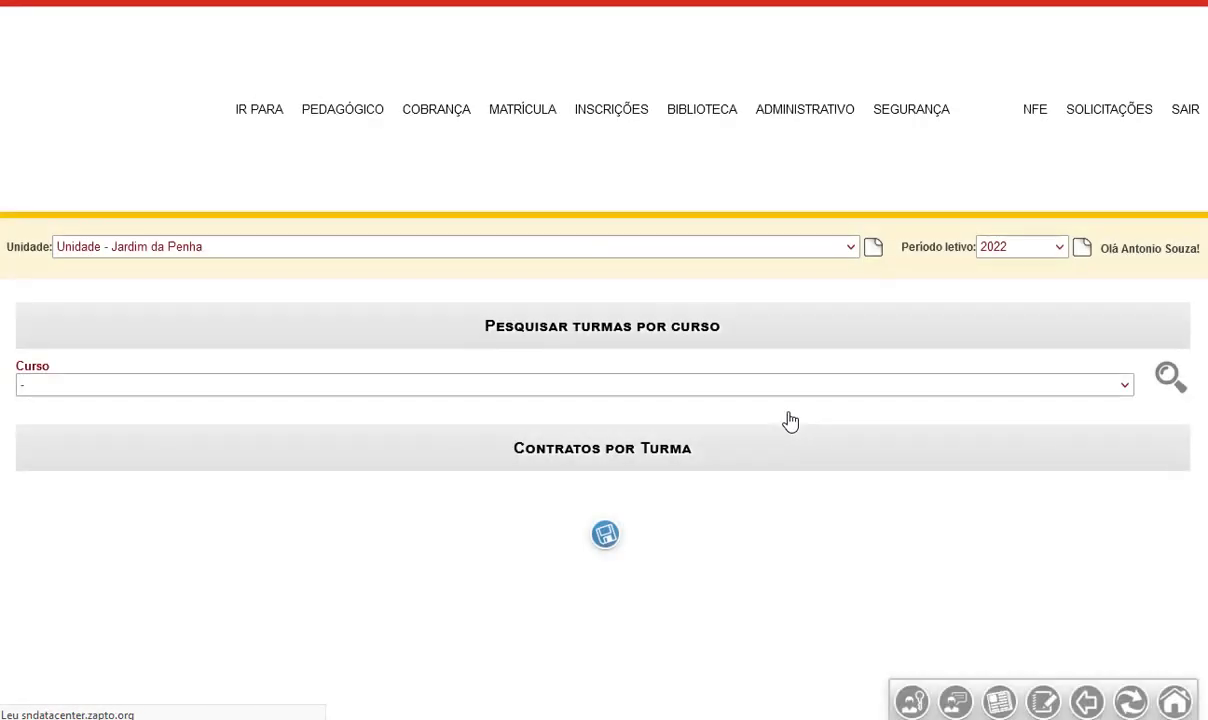
Display the class contracts for the Ensino Fundamental course.
{"action": "left_click", "coordinate": [787, 386]}
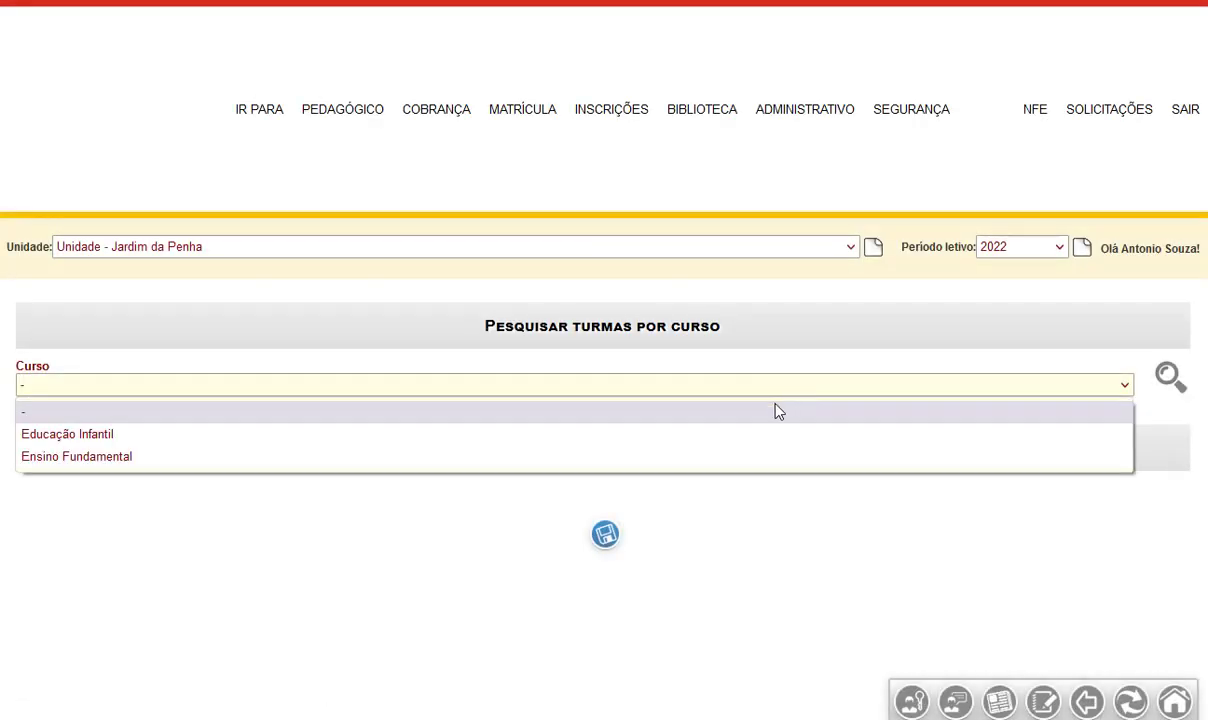
{"action": "left_click", "coordinate": [747, 458]}
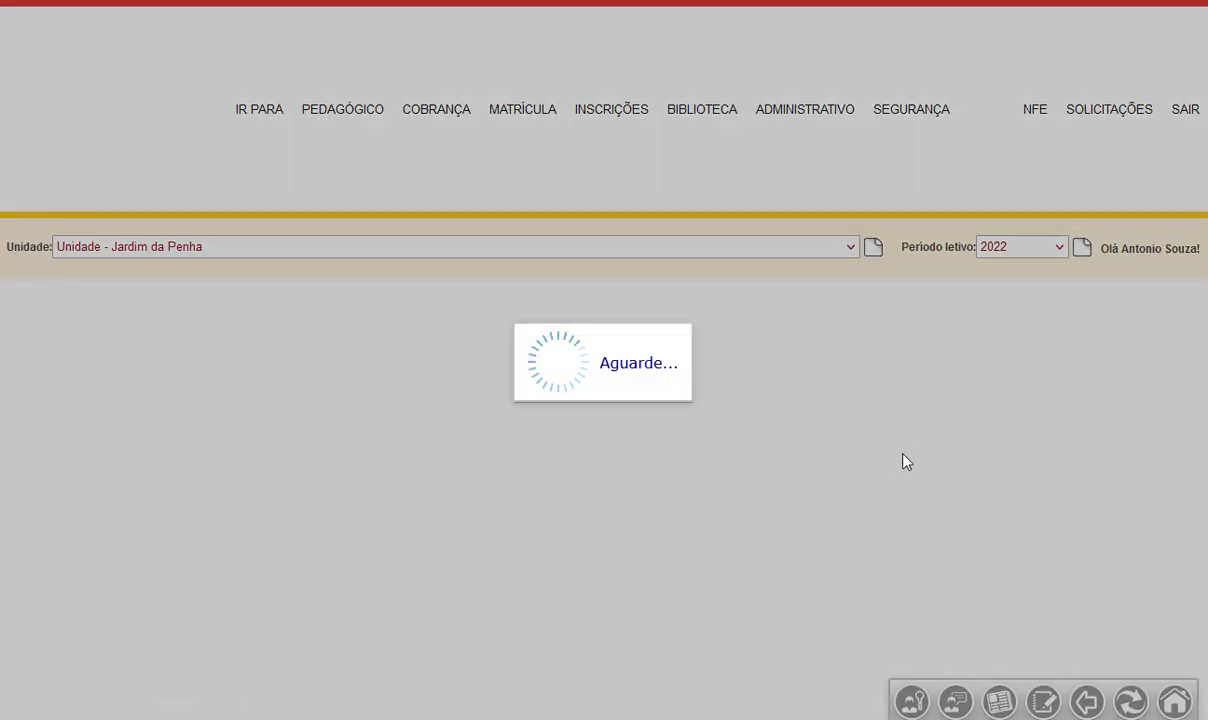
{"action": "scroll", "coordinate": [871, 399], "scroll_direction": "down", "scroll_amount": 3}
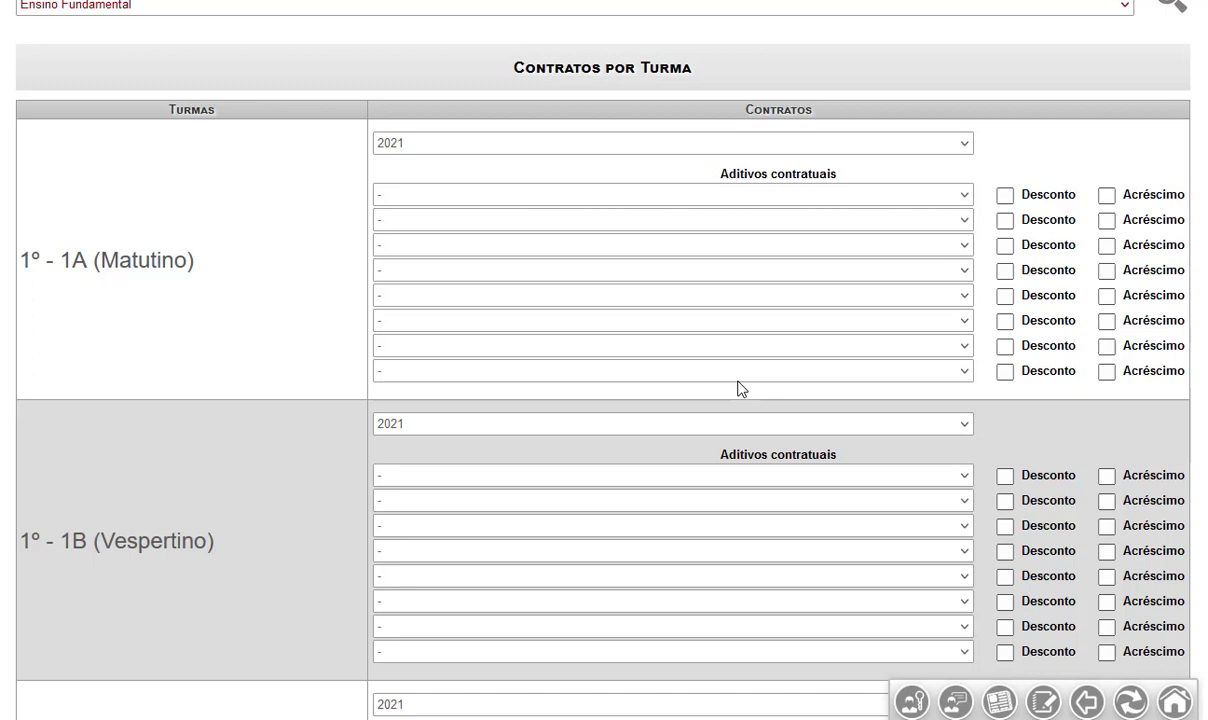
Review the contract options available for class 1º - 1A (Matutino).
{"action": "left_click", "coordinate": [965, 148]}
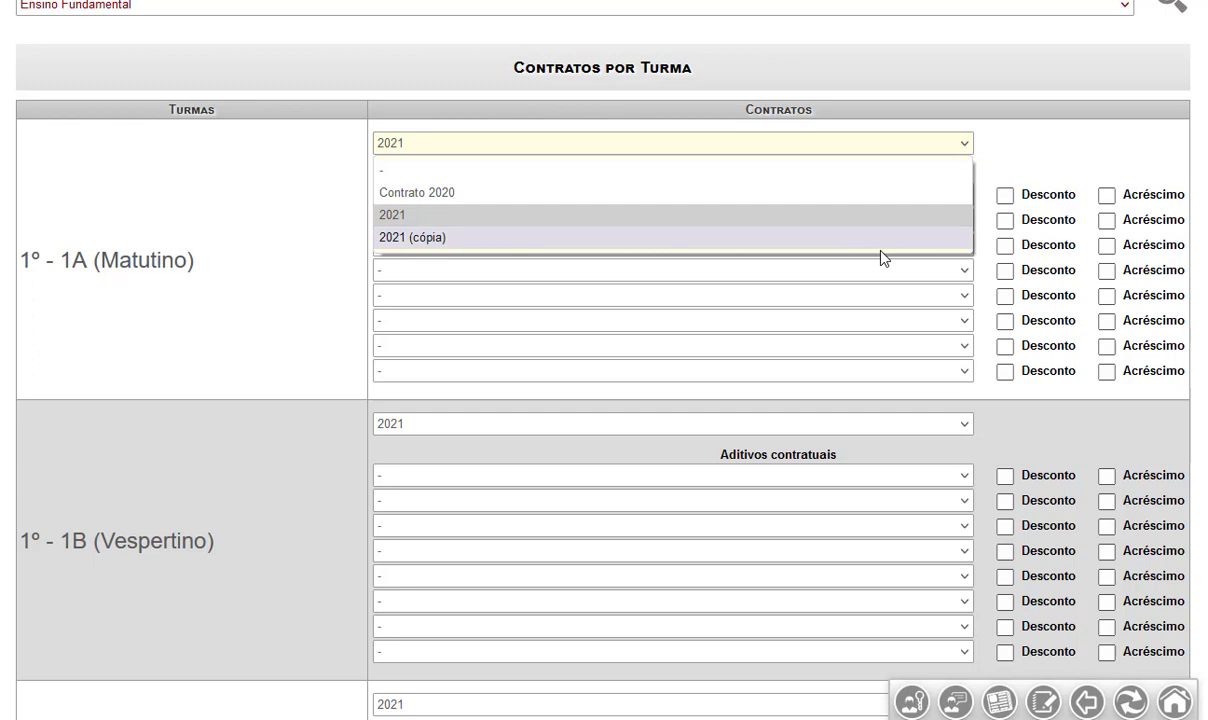
{"action": "triple_click", "coordinate": [1010, 165]}
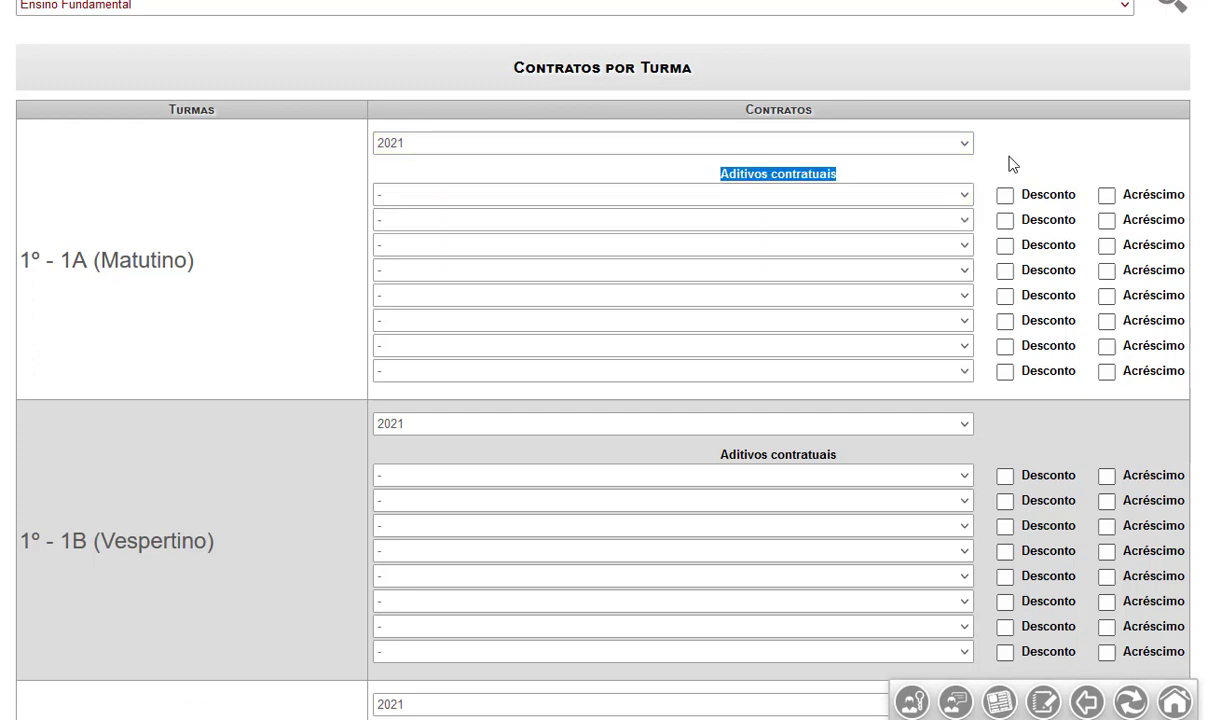
{"action": "left_click", "coordinate": [967, 148]}
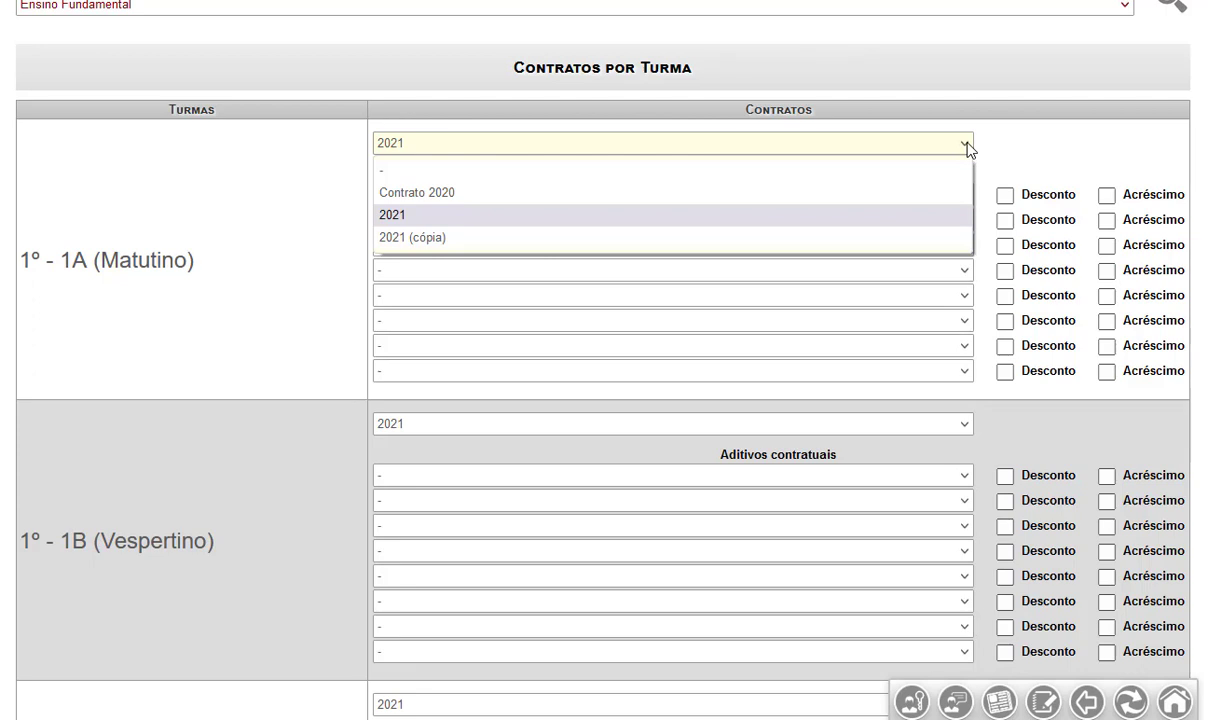
{"action": "left_click", "coordinate": [967, 148]}
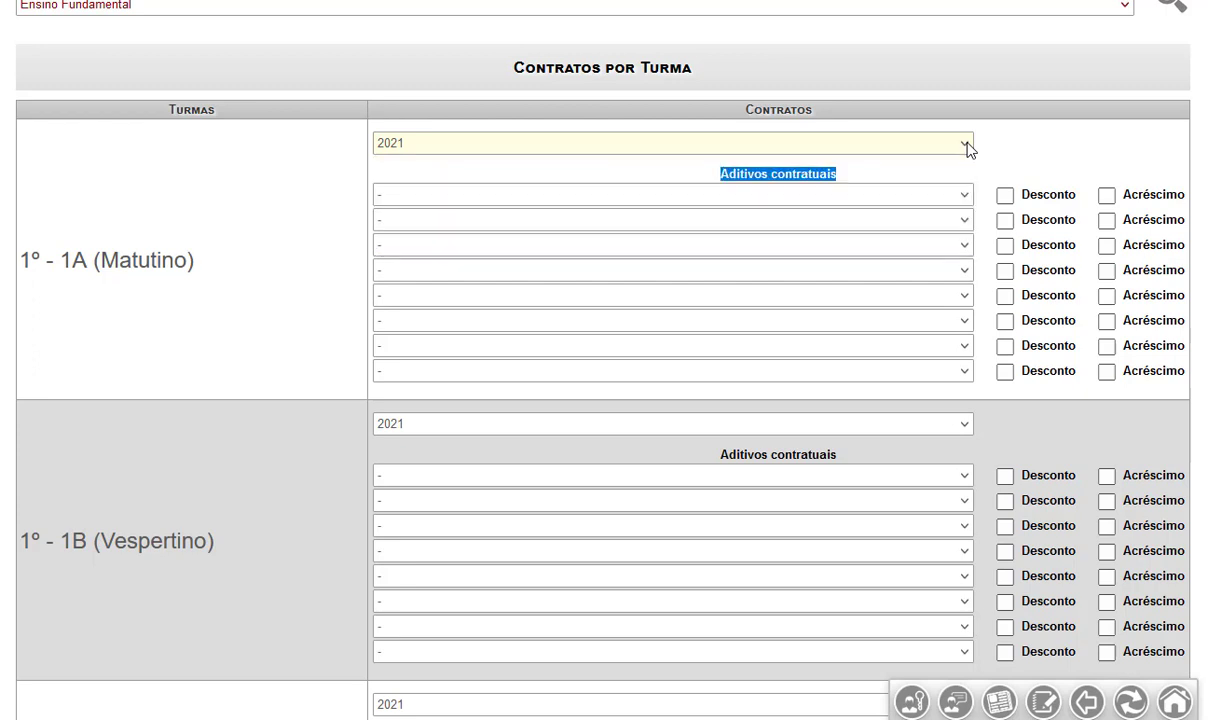
Examine the Aditivos contratuais options for class 1º - 1A (Matutino) and the contracts assigned to the following classes.
{"action": "left_click", "coordinate": [965, 198]}
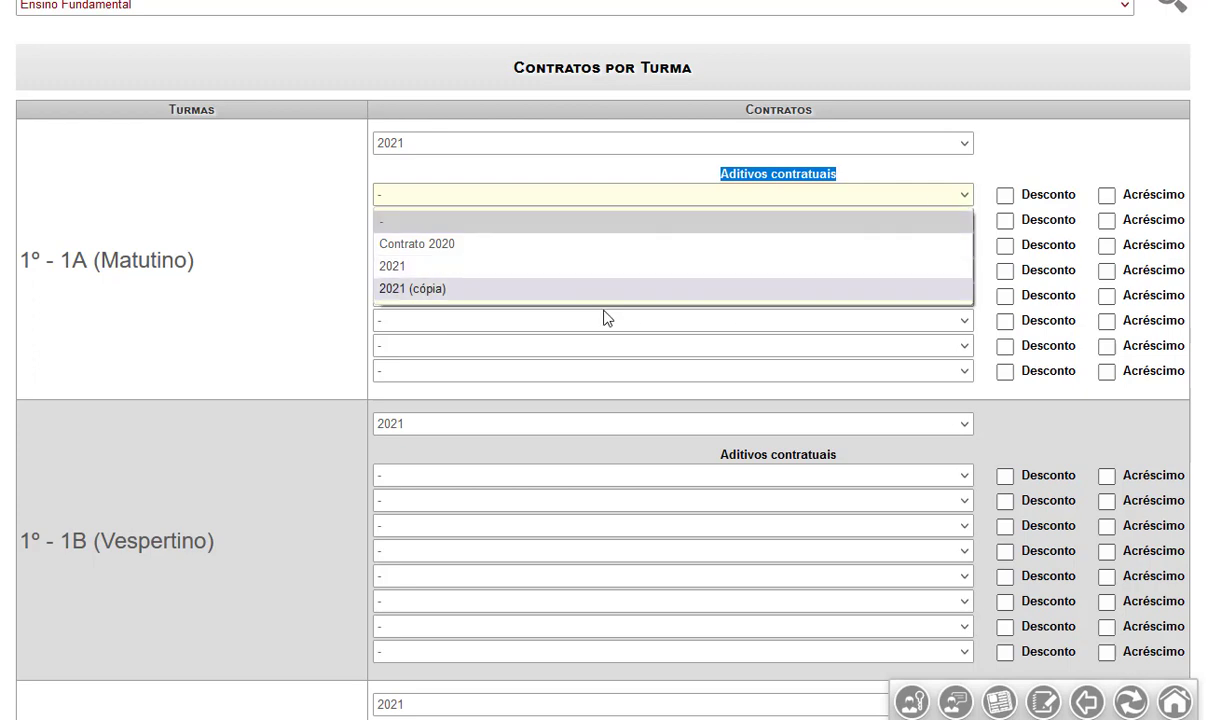
{"action": "left_click", "coordinate": [277, 224]}
{"action": "left_click", "coordinate": [366, 211]}
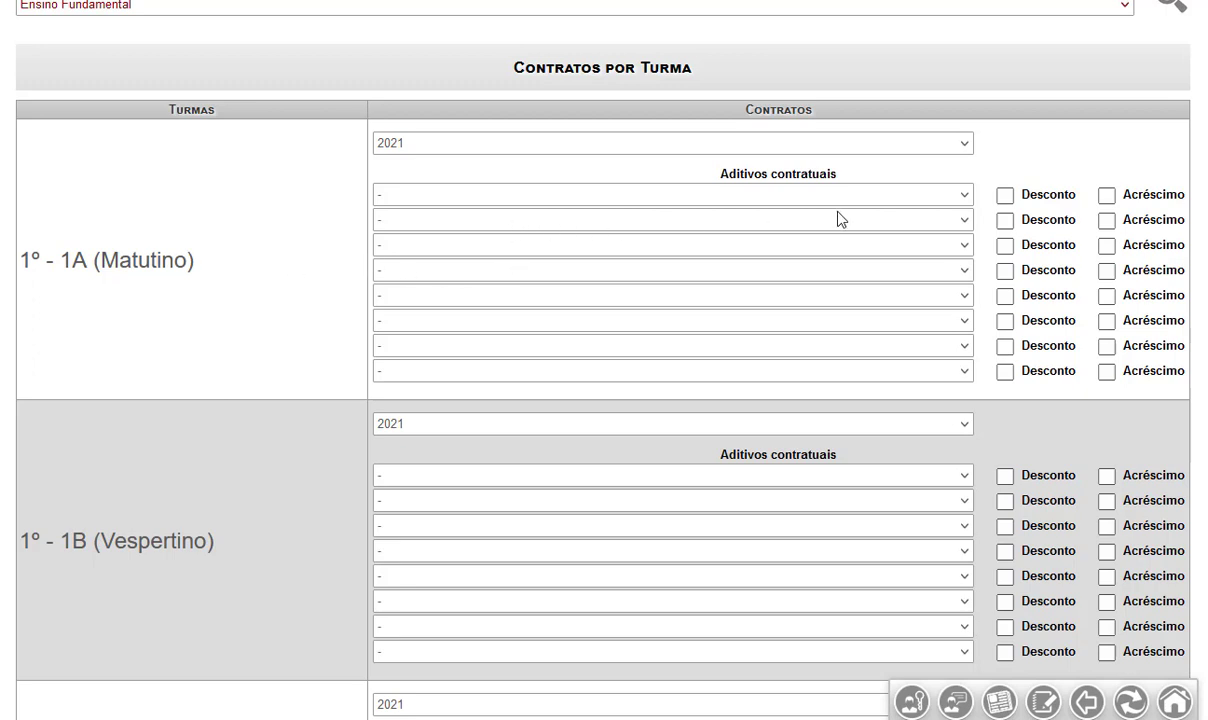
{"action": "left_click", "coordinate": [804, 218]}
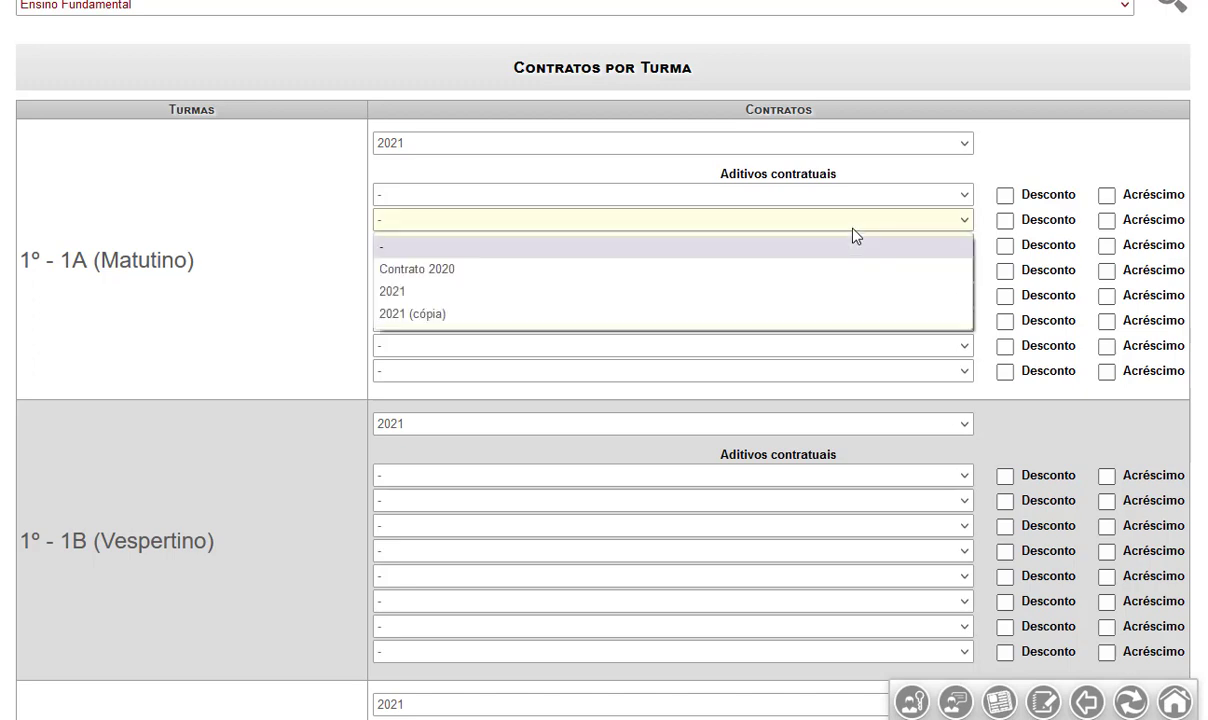
{"action": "left_click", "coordinate": [355, 255]}
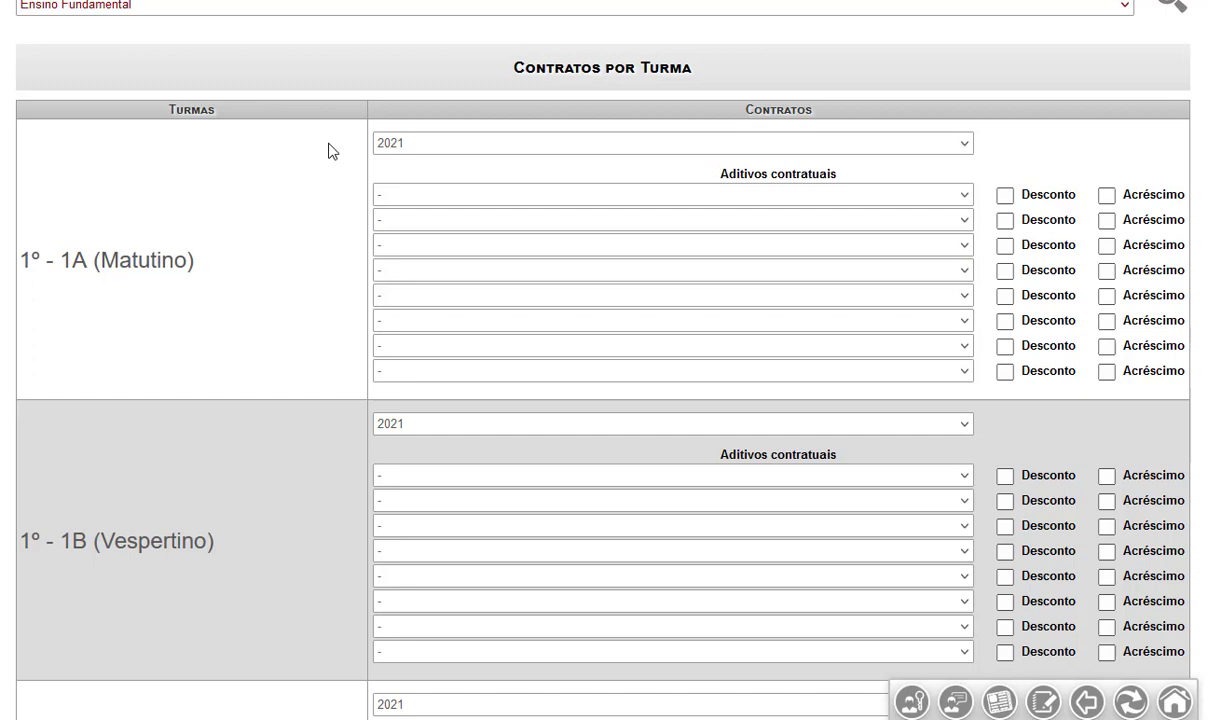
{"action": "left_click", "coordinate": [547, 147]}
{"action": "left_click", "coordinate": [549, 137]}
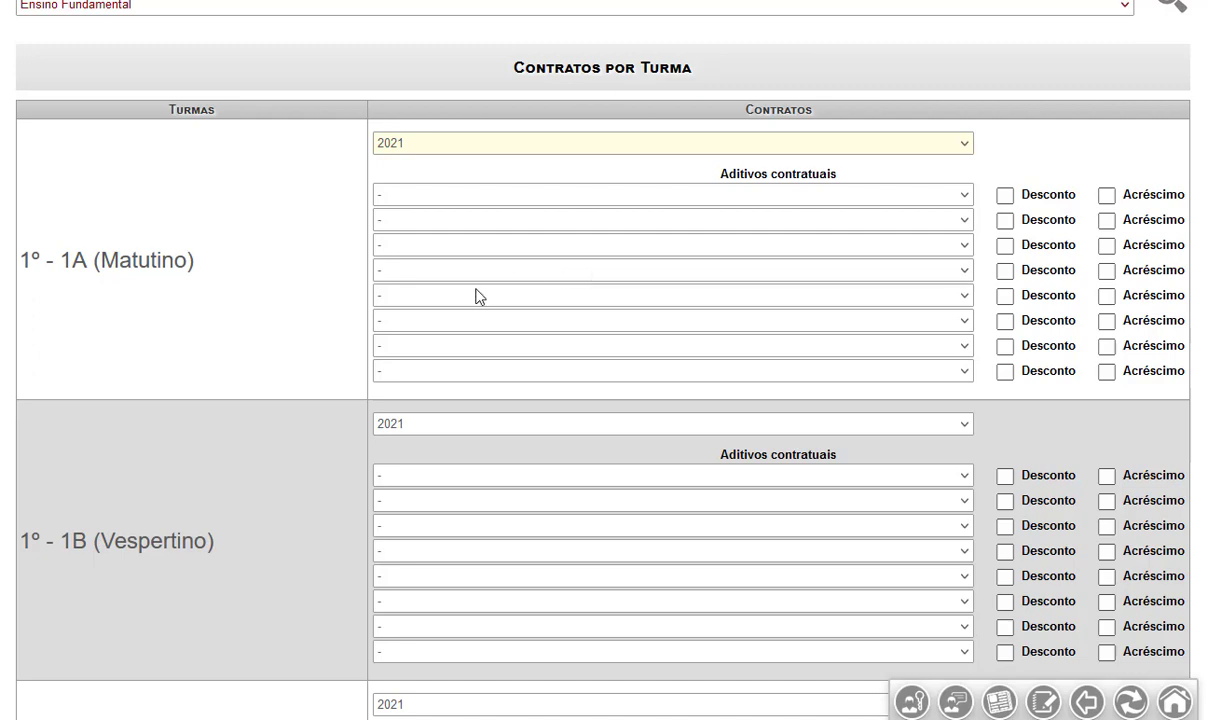
{"action": "scroll", "coordinate": [322, 333], "scroll_direction": "down", "scroll_amount": 6}
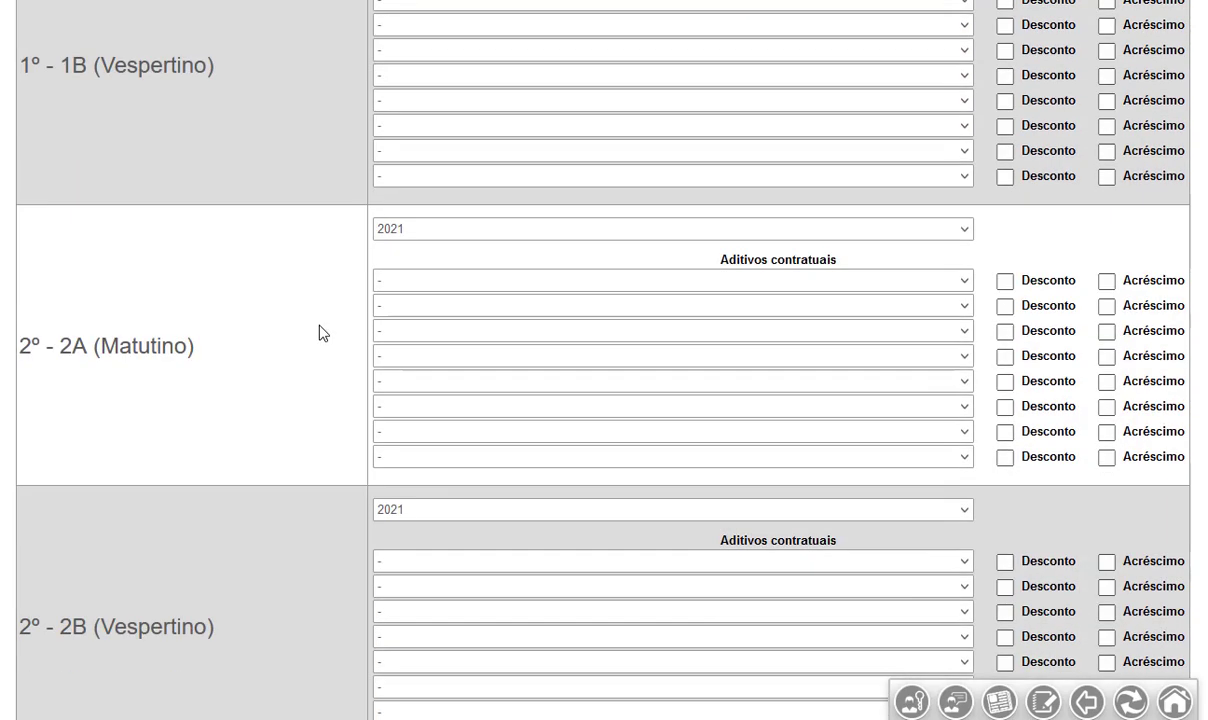
Open the Diferenças por turma page of the enrolment configuration and display the classes of the Ensino Fundamental course.
{"action": "scroll", "coordinate": [322, 333], "scroll_direction": "up", "scroll_amount": 5}
{"action": "scroll", "coordinate": [322, 333], "scroll_direction": "up", "scroll_amount": 4}
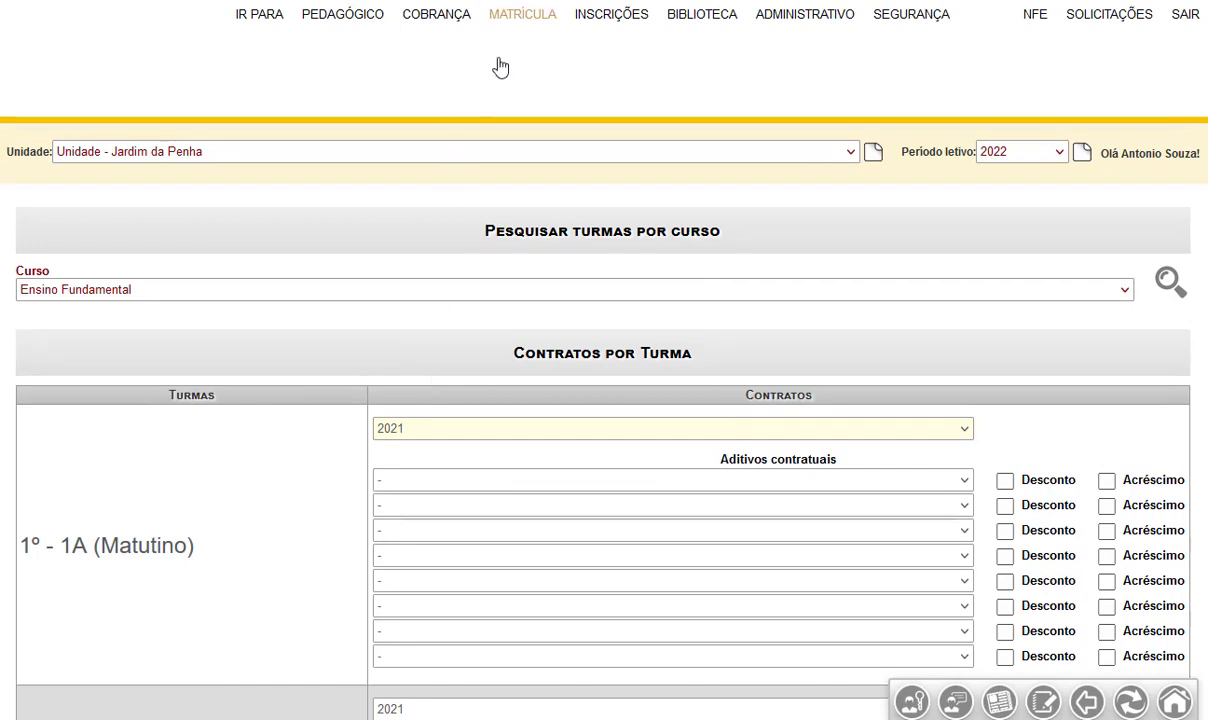
{"action": "mouse_move", "coordinate": [500, 46]}
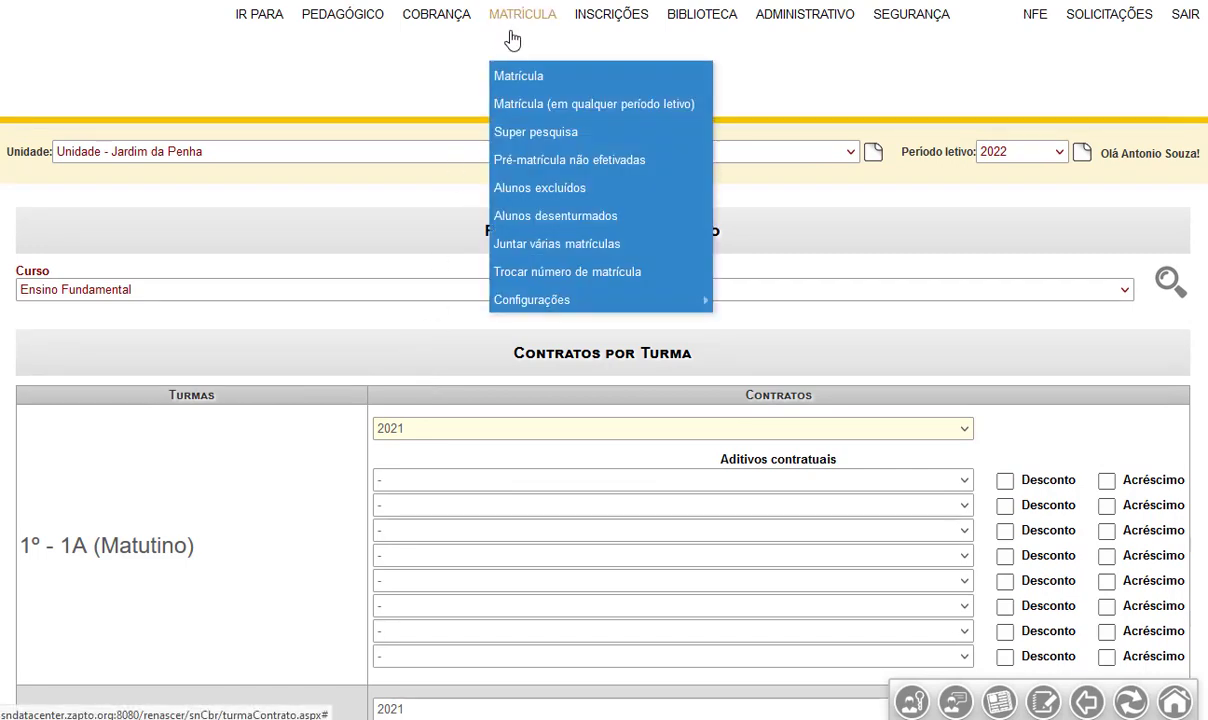
{"action": "mouse_move", "coordinate": [547, 302]}
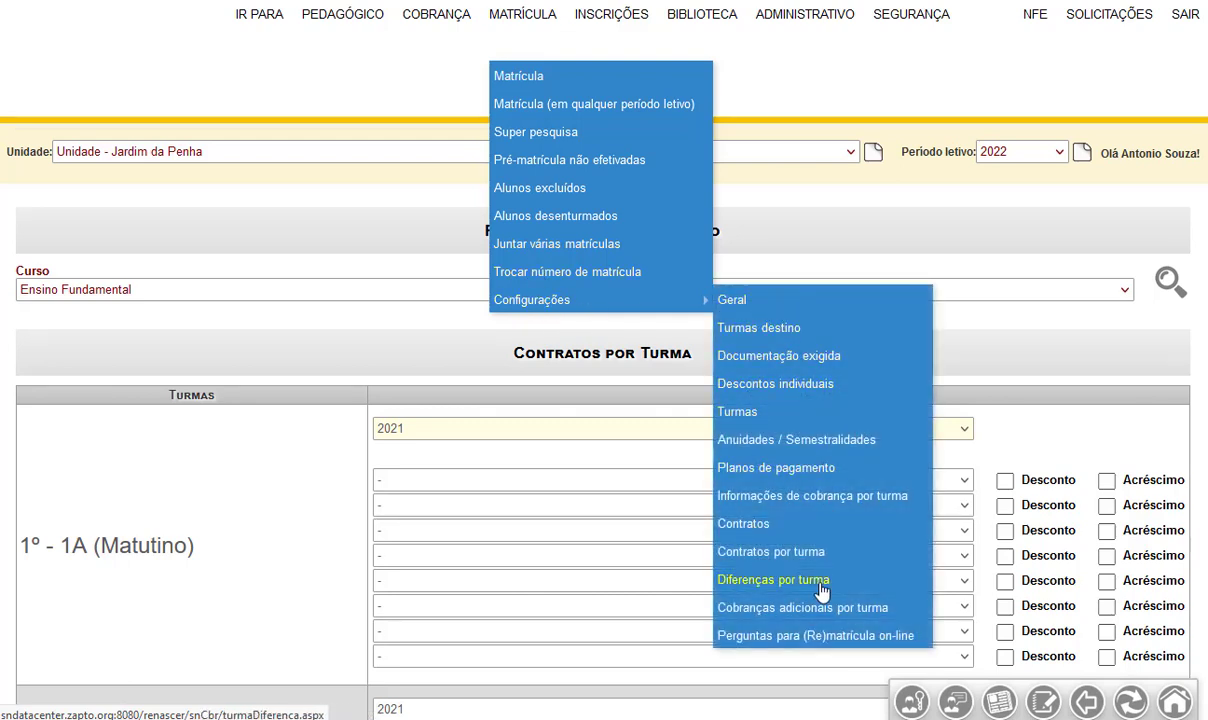
{"action": "left_click", "coordinate": [785, 580]}
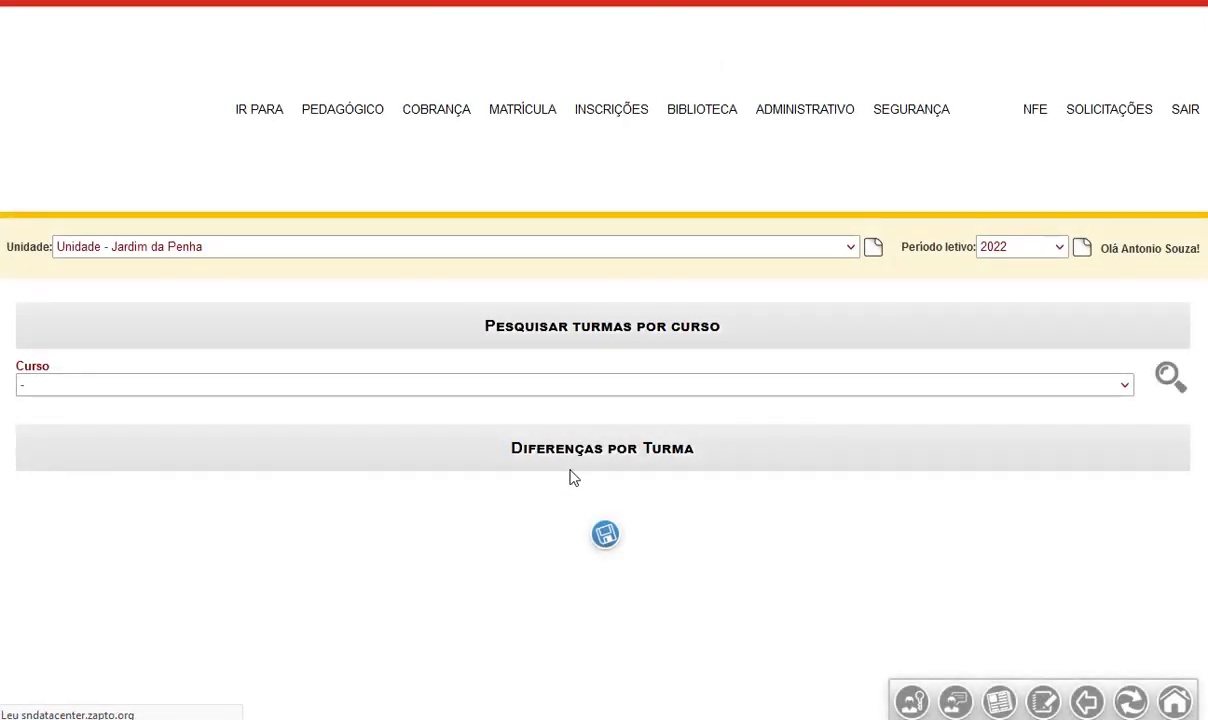
{"action": "left_click", "coordinate": [580, 390]}
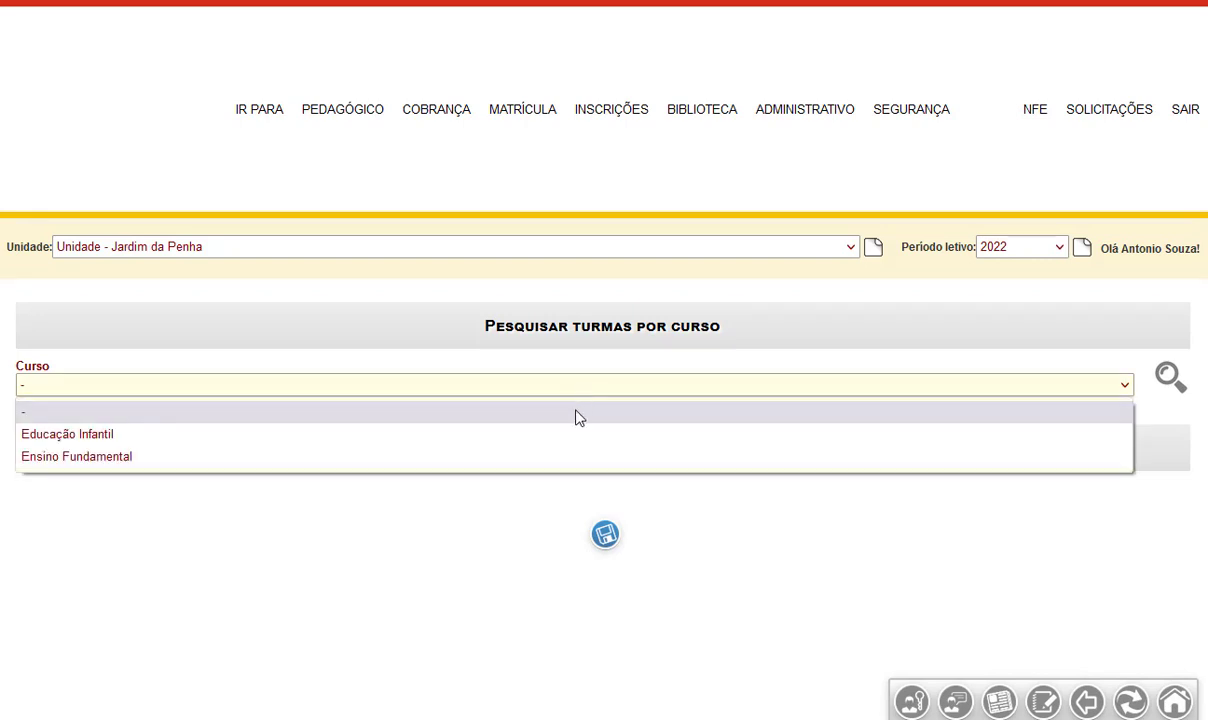
{"action": "left_click", "coordinate": [566, 458]}
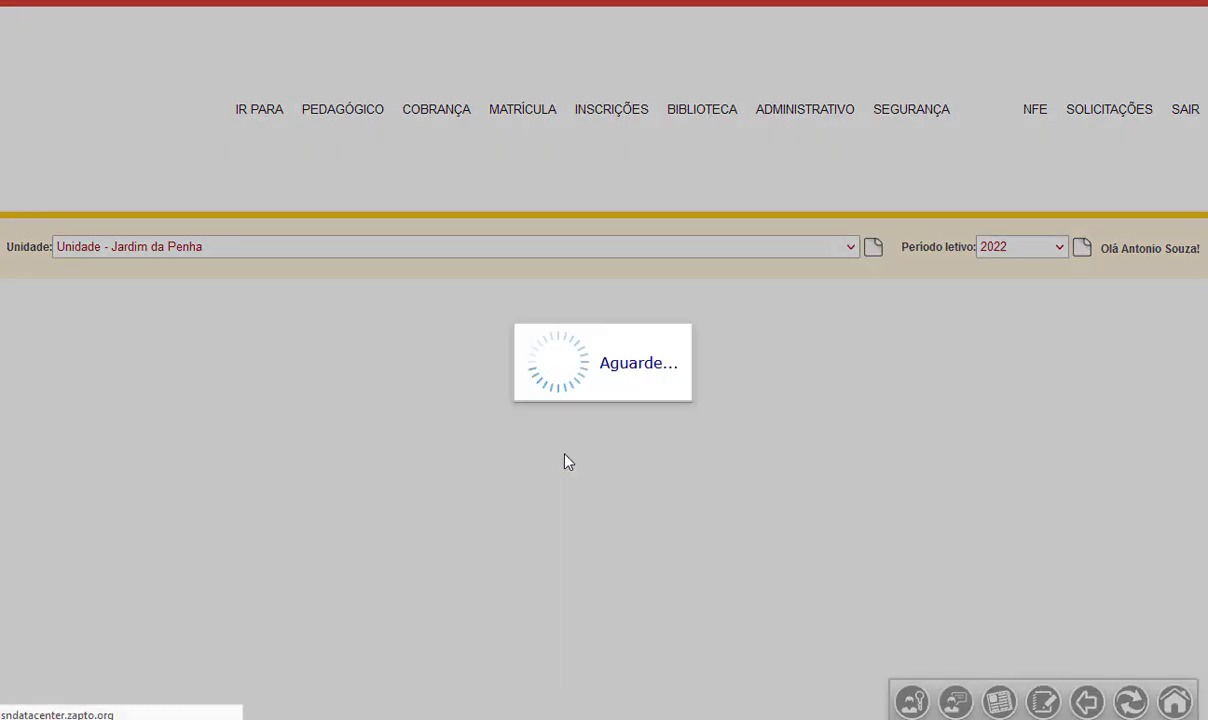
Examine the differences assigned to the Matutino classes compared with the Vespertino classes, including the Motivo of class 1º - 1A.
{"action": "scroll", "coordinate": [636, 449], "scroll_direction": "down", "scroll_amount": 4}
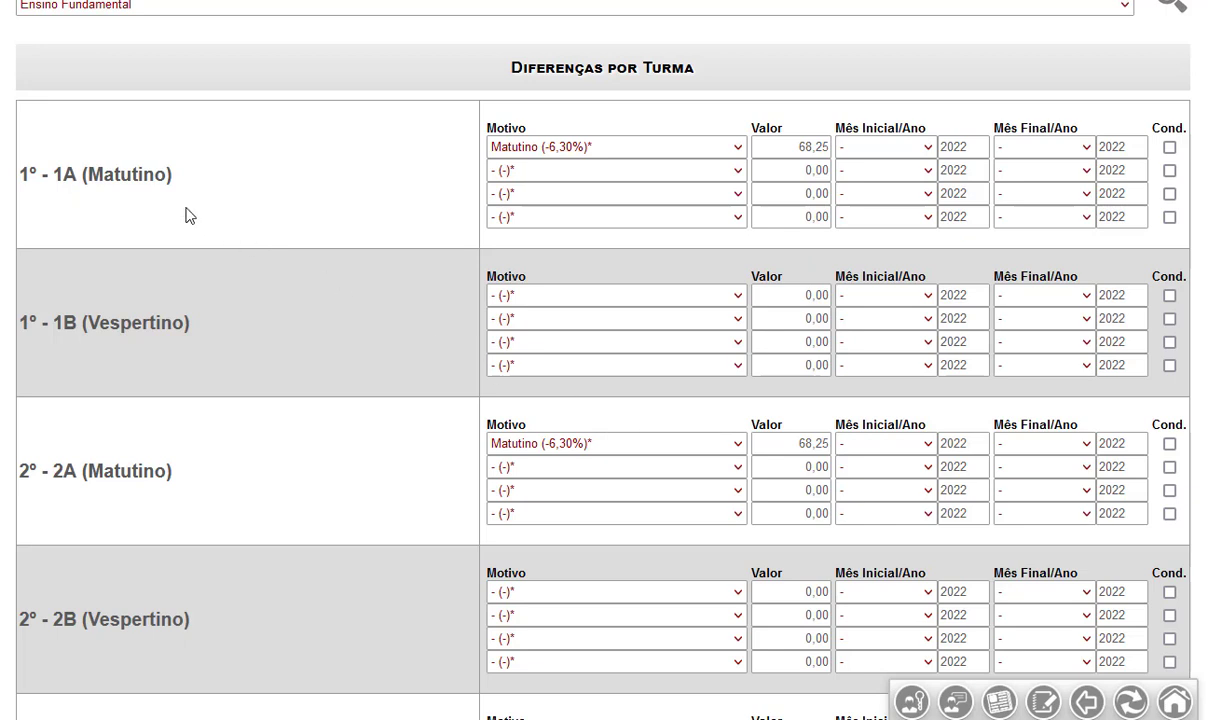
{"action": "double_click", "coordinate": [96, 168]}
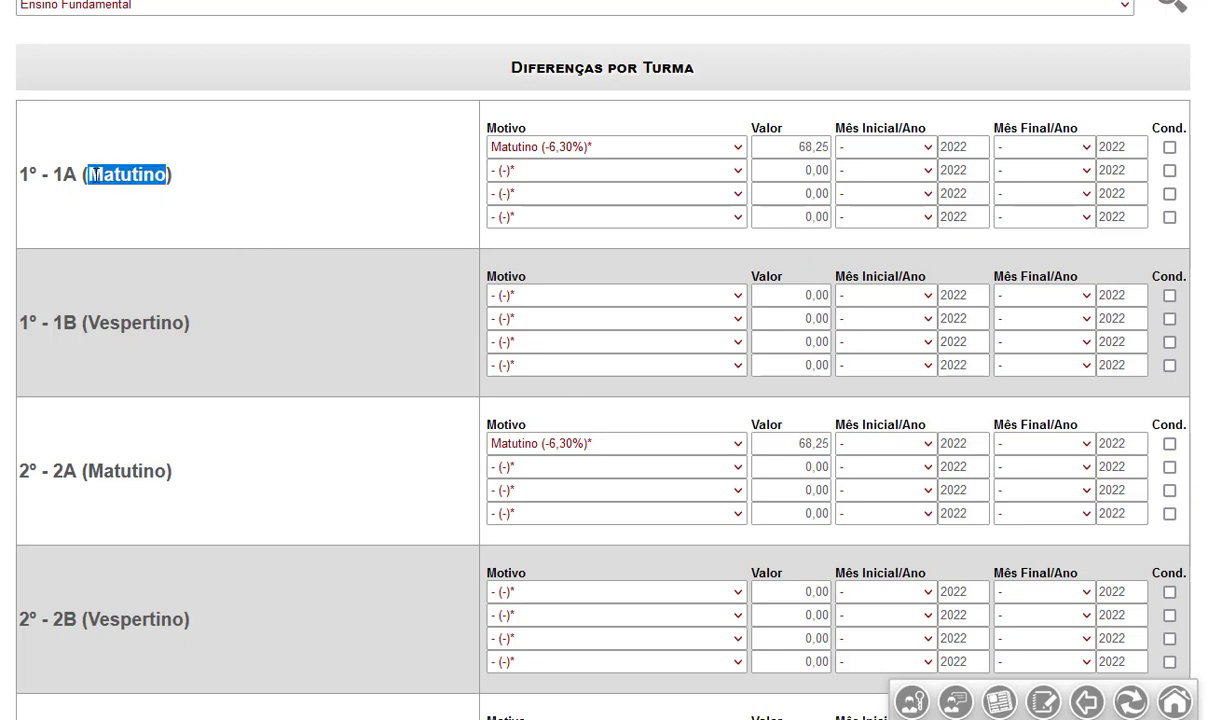
{"action": "double_click", "coordinate": [115, 467]}
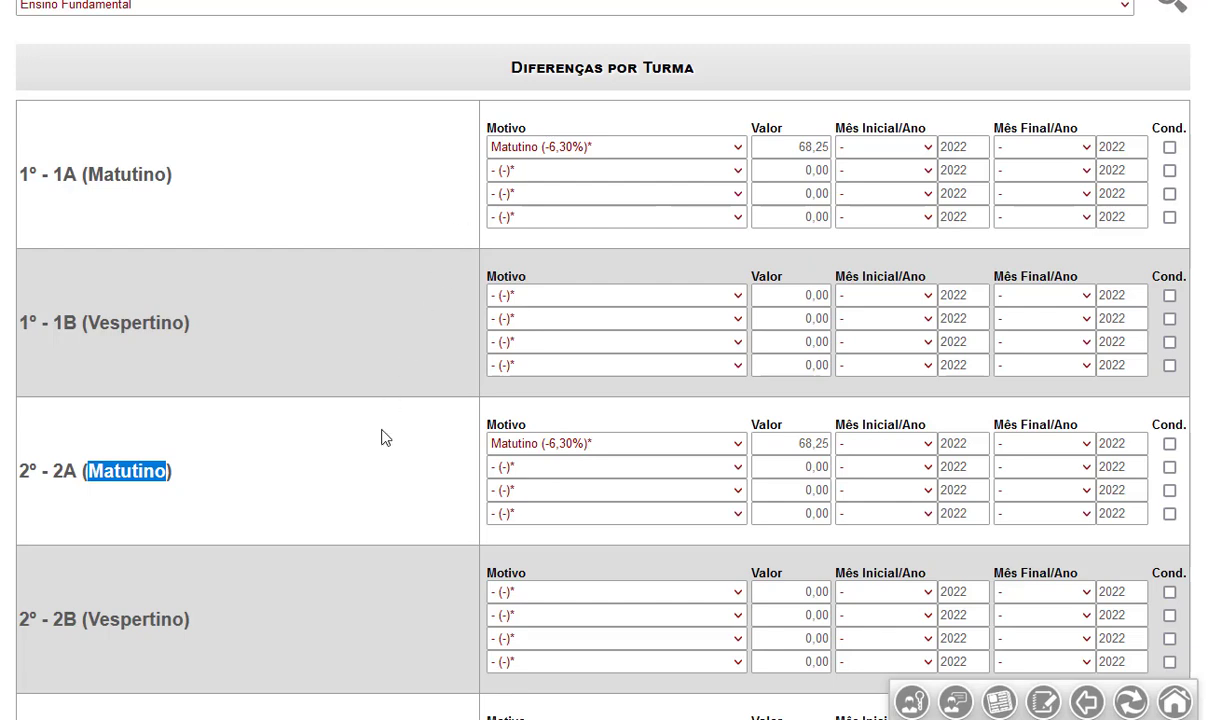
{"action": "scroll", "coordinate": [385, 438], "scroll_direction": "down", "scroll_amount": 3}
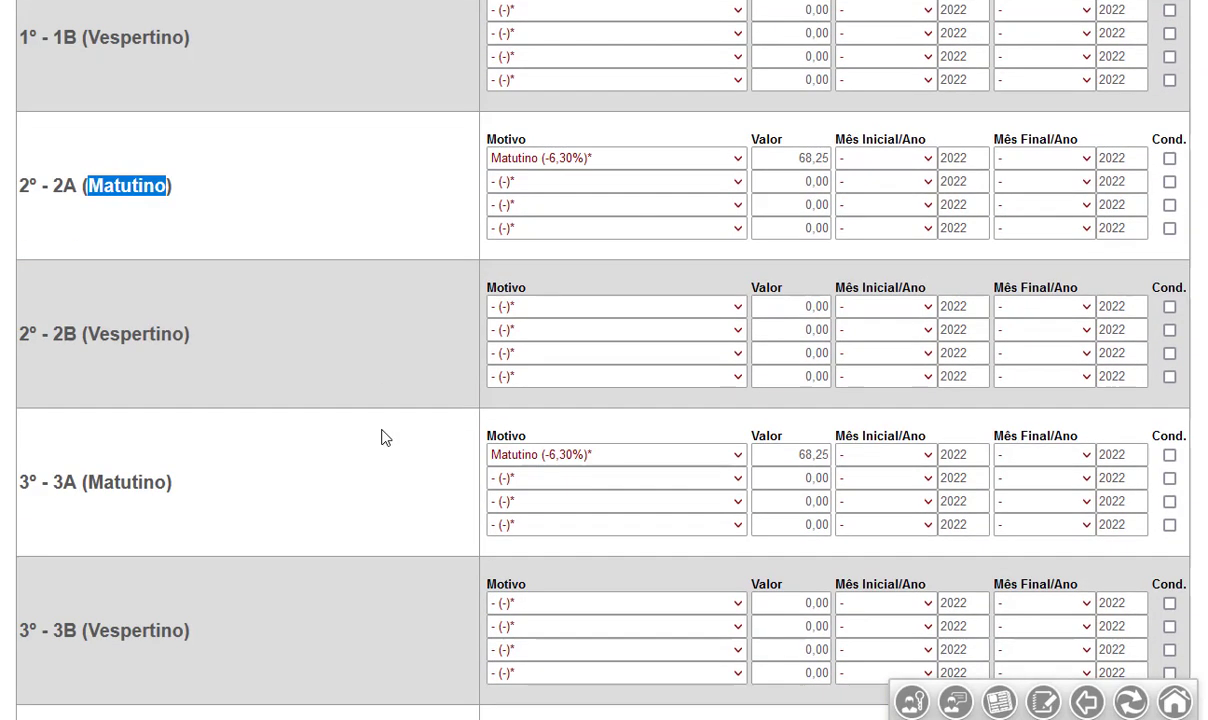
{"action": "scroll", "coordinate": [385, 438], "scroll_direction": "up", "scroll_amount": 3}
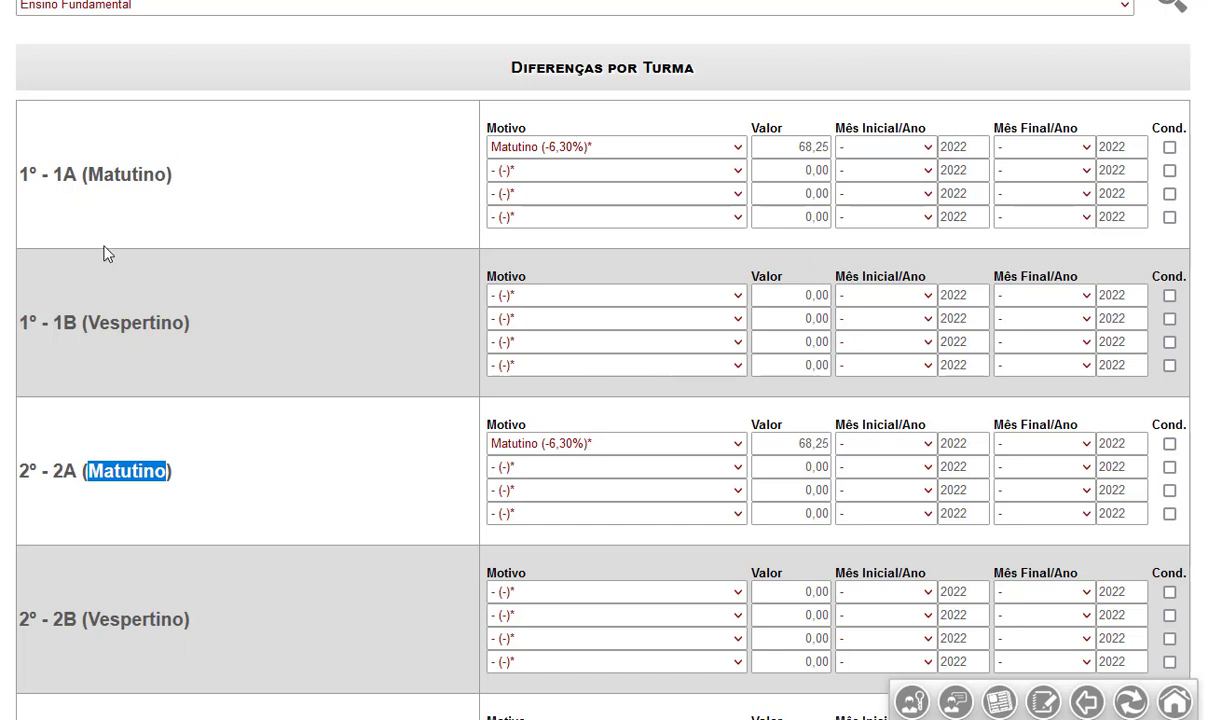
{"action": "left_click", "coordinate": [740, 150]}
{"action": "left_click", "coordinate": [740, 150]}
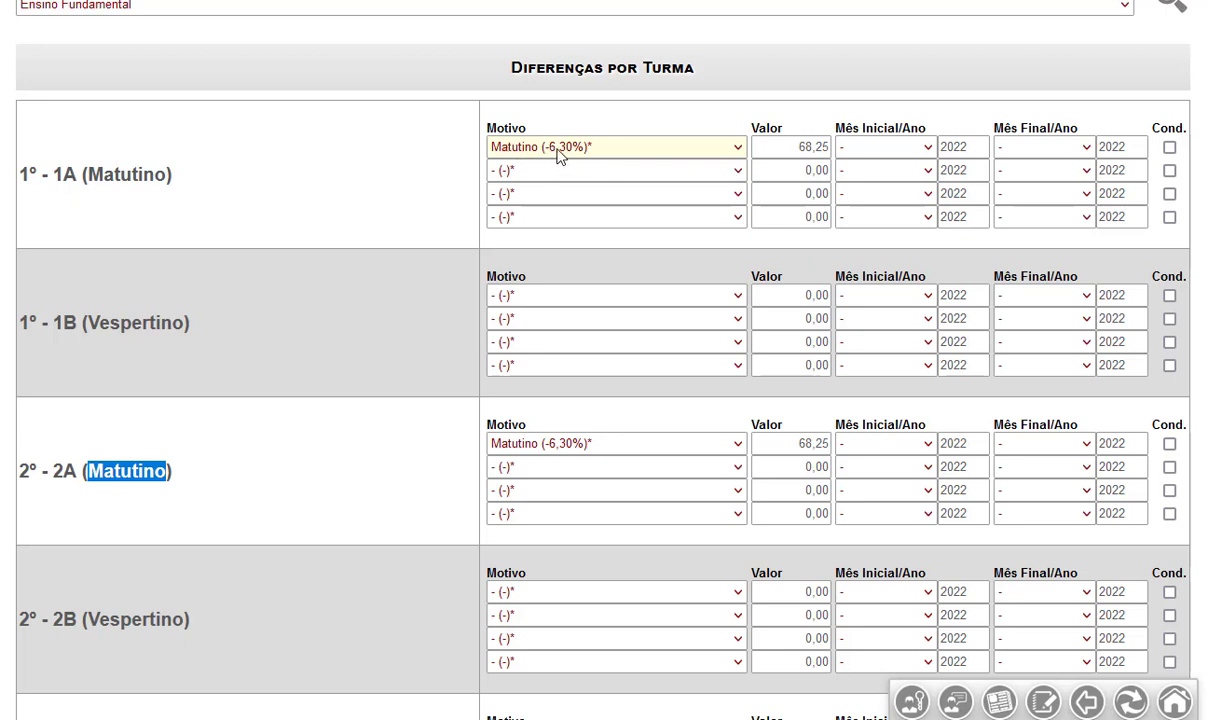
Add a second difference to class 1º - 1A (Matutino) with the reason Taxa de material (+) and a value of 100.
{"action": "left_click", "coordinate": [738, 174]}
{"action": "scroll", "coordinate": [700, 269], "scroll_direction": "down", "scroll_amount": 2}
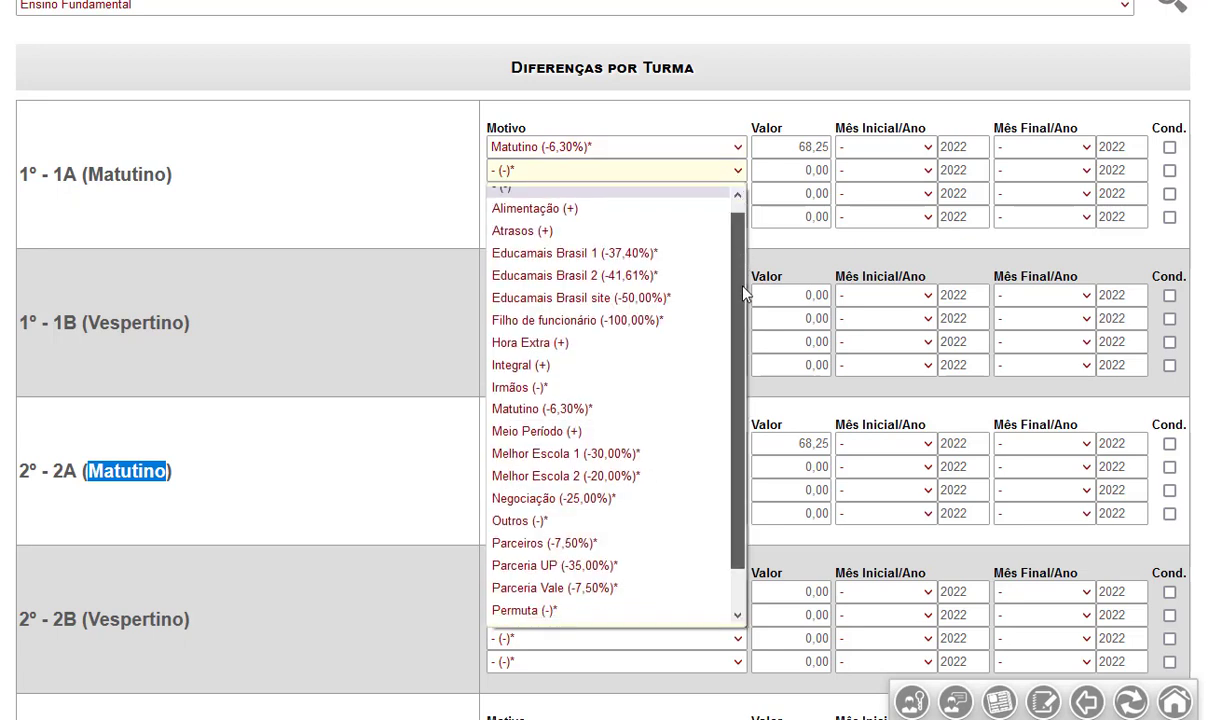
{"action": "left_click", "coordinate": [565, 616]}
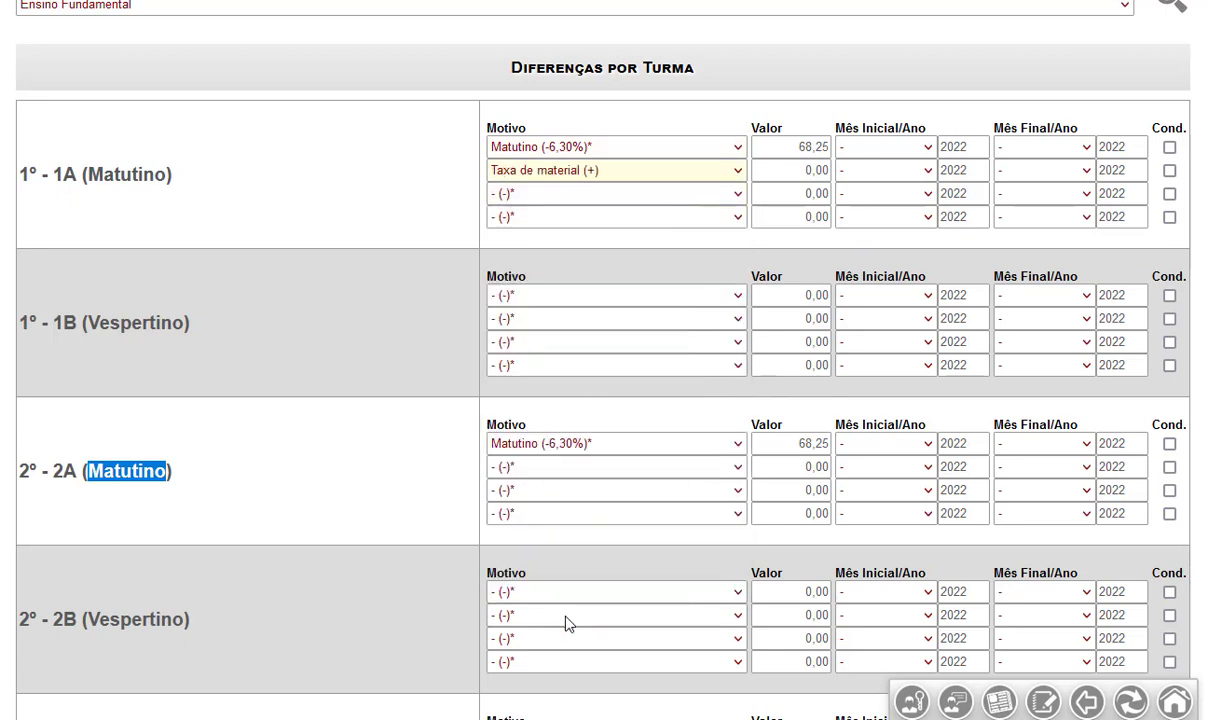
{"action": "left_click_drag", "start_coordinate": [782, 175], "coordinate": [831, 173]}
{"action": "type", "text": "100"}
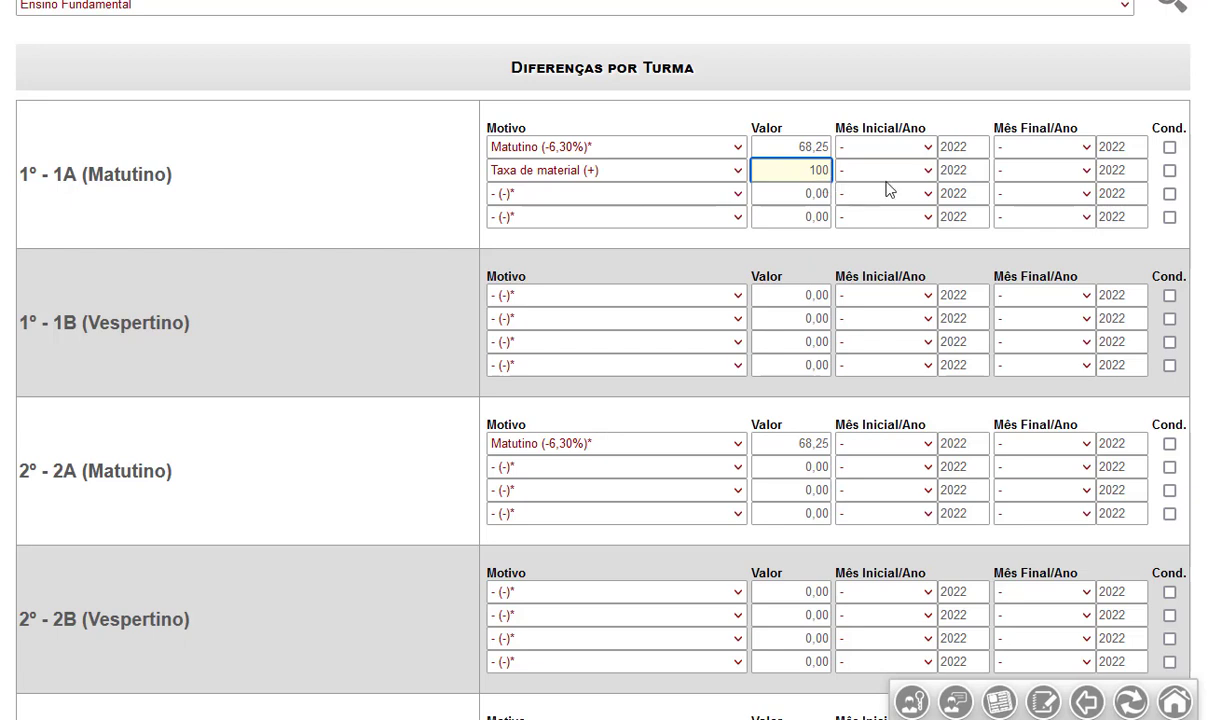
Set the period of the Taxa de material difference for class 1º - 1A from Janeiro to Março.
{"action": "left_click", "coordinate": [925, 173]}
{"action": "left_click", "coordinate": [925, 173]}
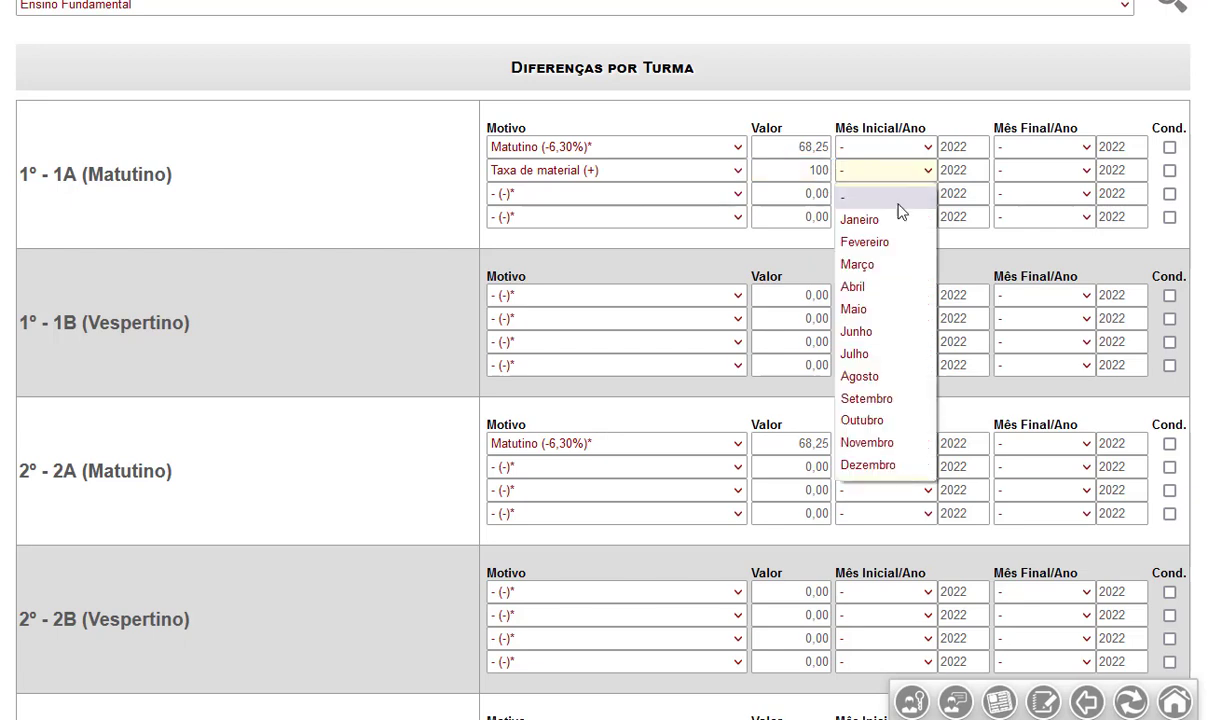
{"action": "left_click", "coordinate": [850, 219]}
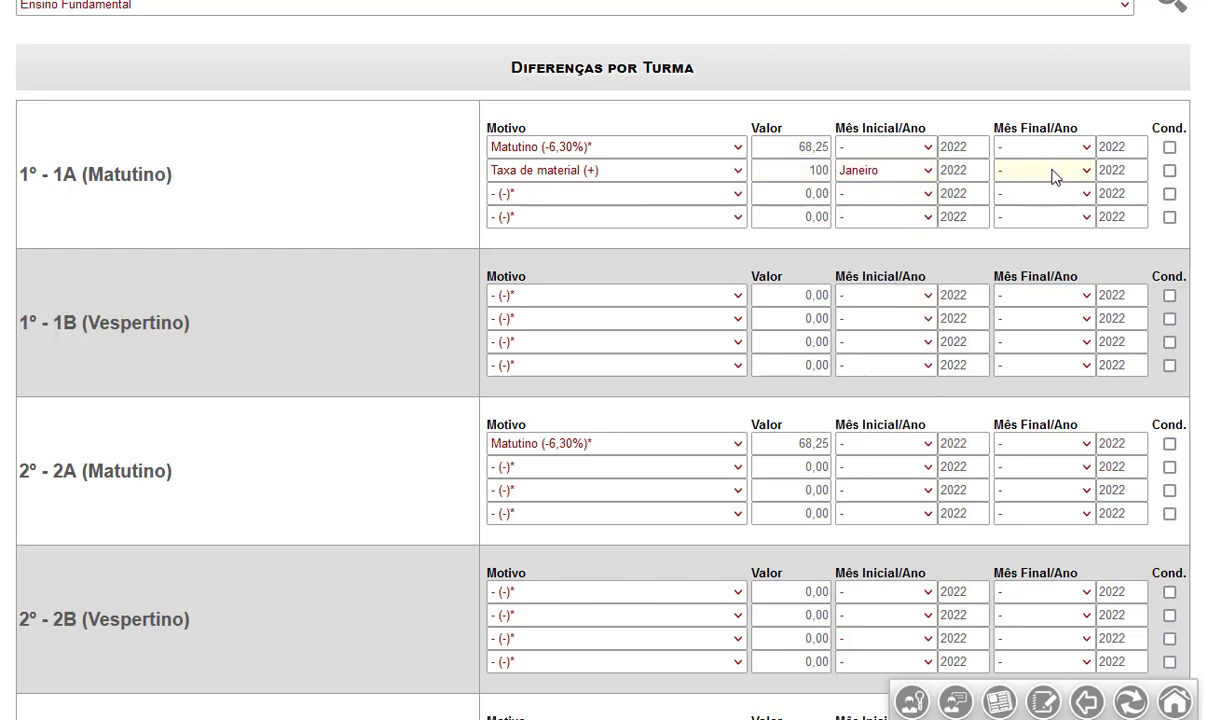
{"action": "left_click", "coordinate": [1058, 172]}
{"action": "left_click", "coordinate": [1042, 266]}
Open the Cobranças adicionais por turma page of the enrolment configuration and display the classes of the Ensino Fundamental course.
{"action": "scroll", "coordinate": [407, 262], "scroll_direction": "up", "scroll_amount": 3}
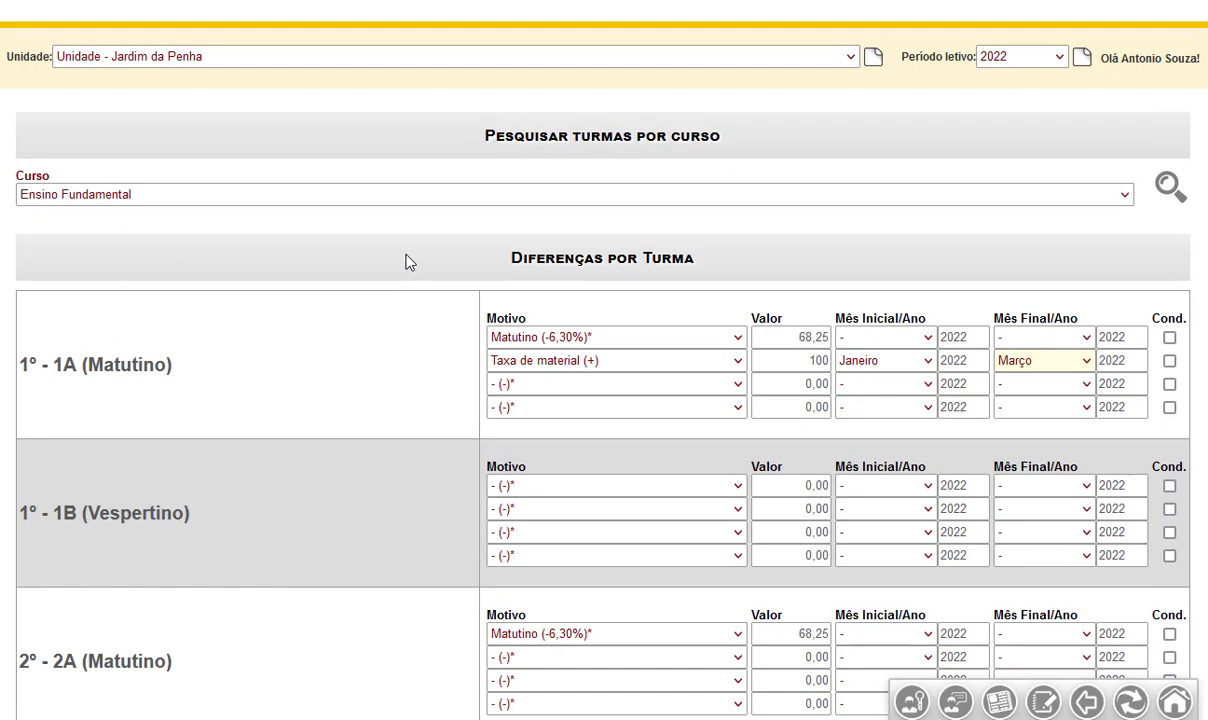
{"action": "scroll", "coordinate": [407, 262], "scroll_direction": "up", "scroll_amount": 3}
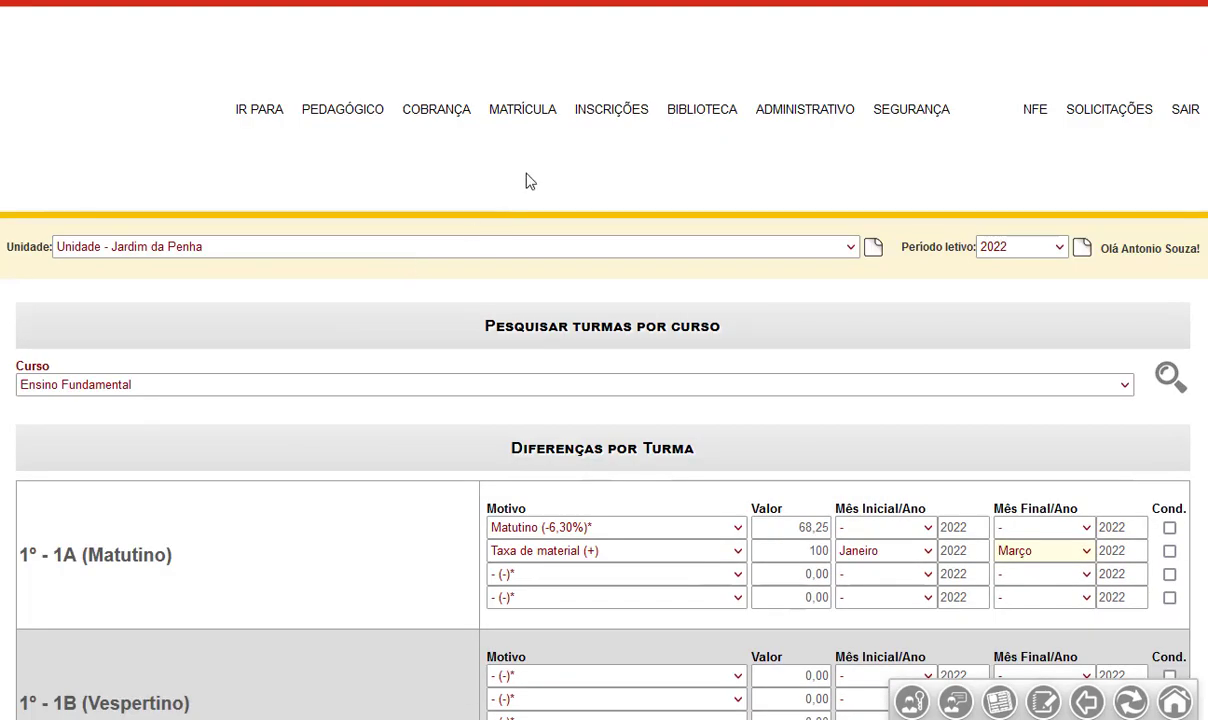
{"action": "mouse_move", "coordinate": [531, 114]}
{"action": "mouse_move", "coordinate": [700, 395]}
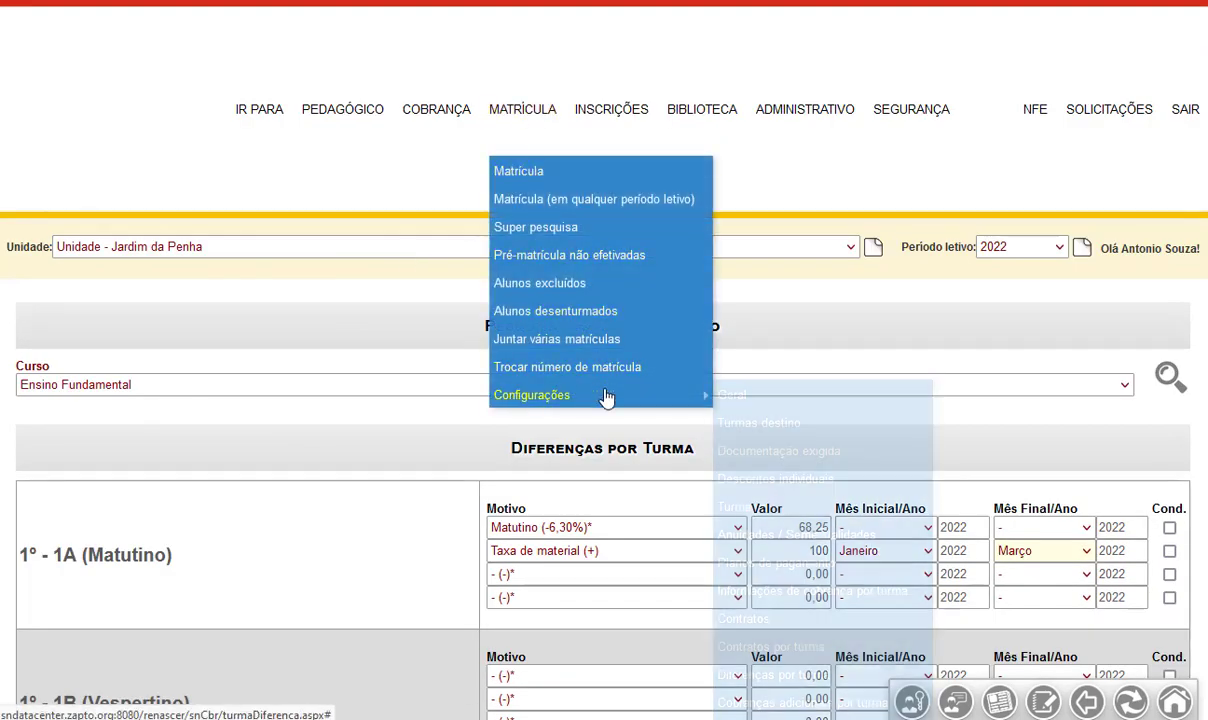
{"action": "scroll", "coordinate": [797, 365], "scroll_direction": "down", "scroll_amount": 6}
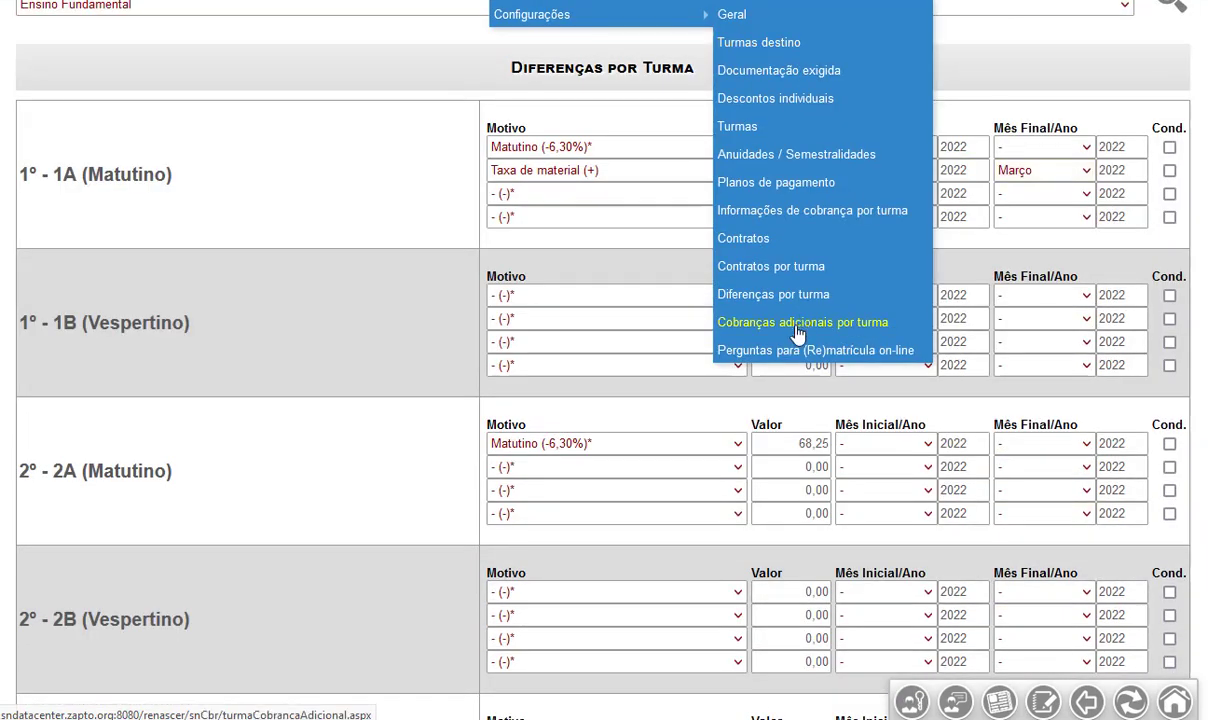
{"action": "left_click", "coordinate": [800, 333]}
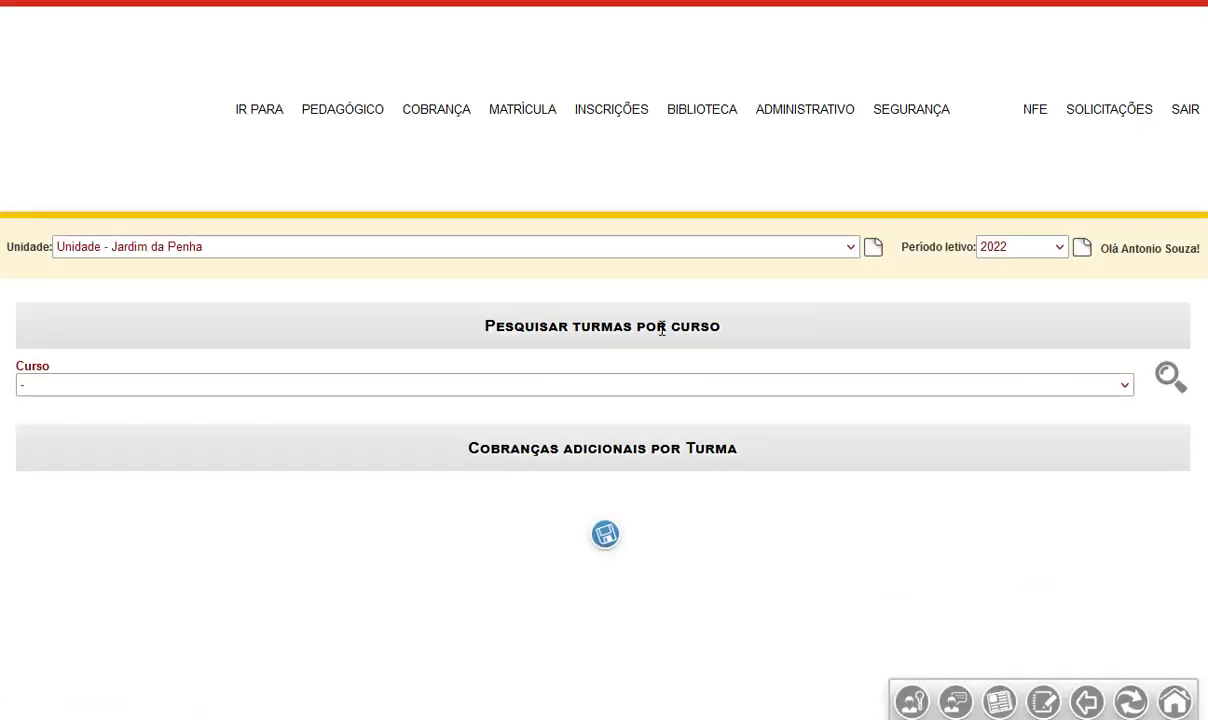
{"action": "left_click", "coordinate": [502, 387]}
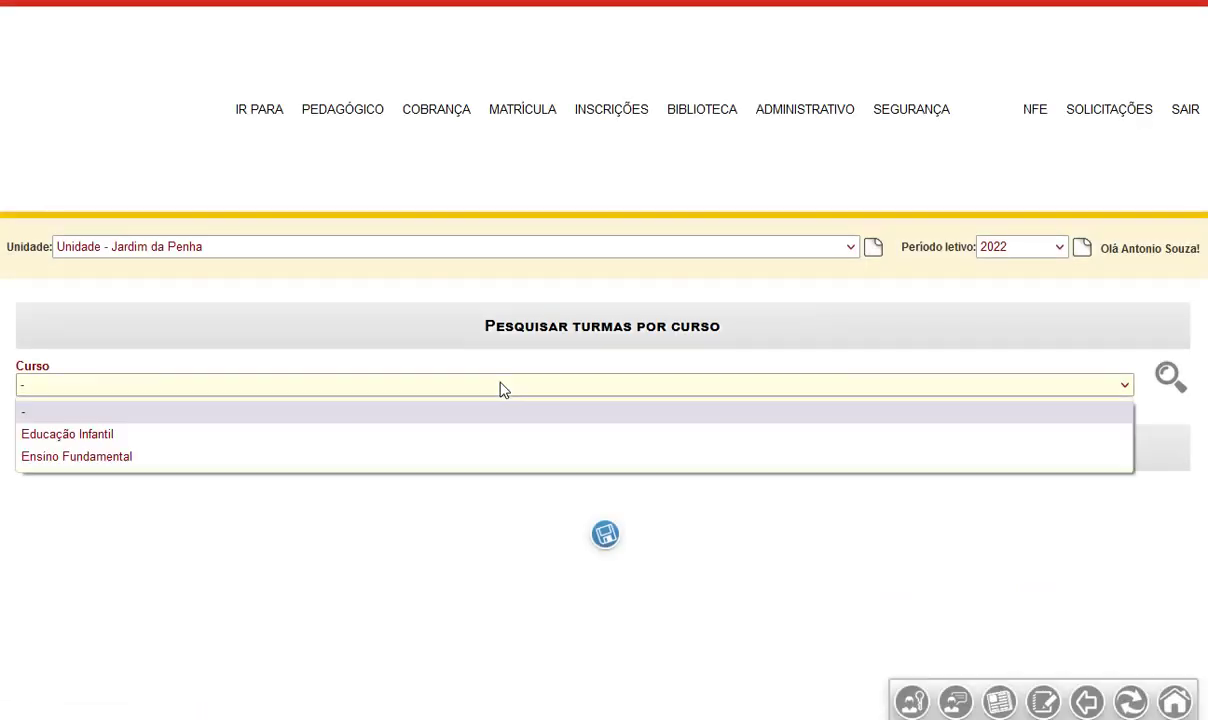
{"action": "left_click", "coordinate": [431, 455]}
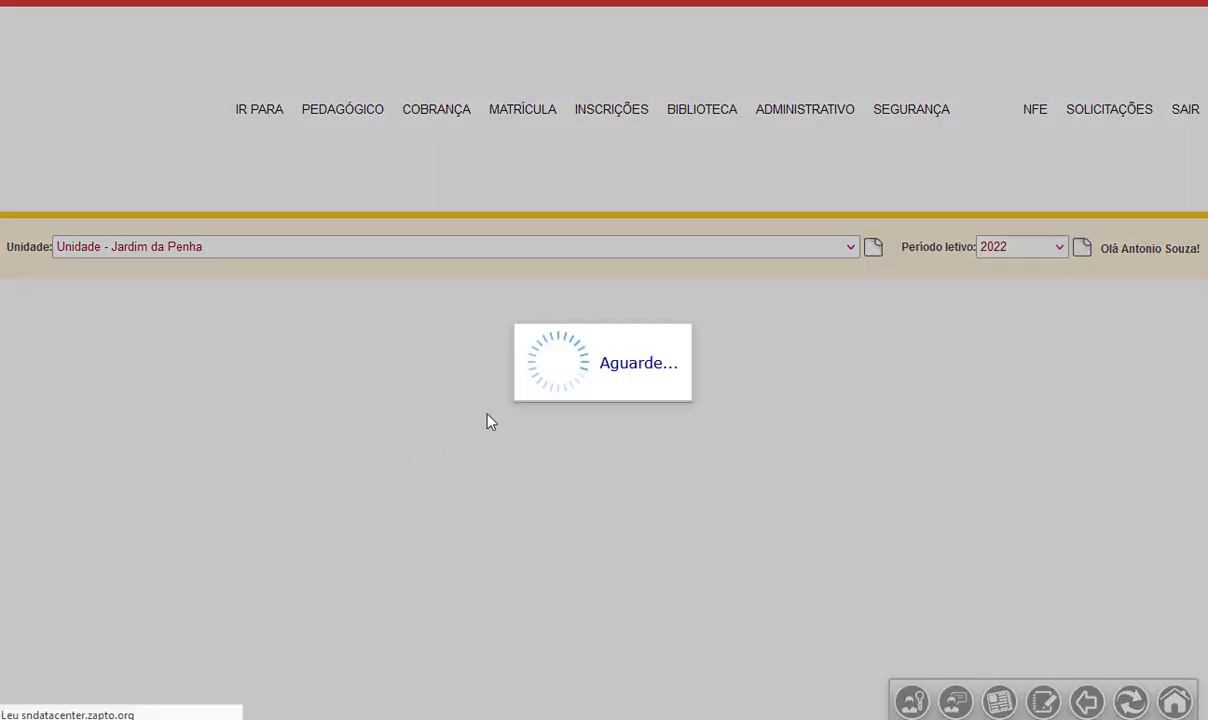
Set the Caixa of the first additional charge for class 1º - 1A (Matutino) to Tesouraria.
{"action": "scroll", "coordinate": [678, 213], "scroll_direction": "down", "scroll_amount": 4}
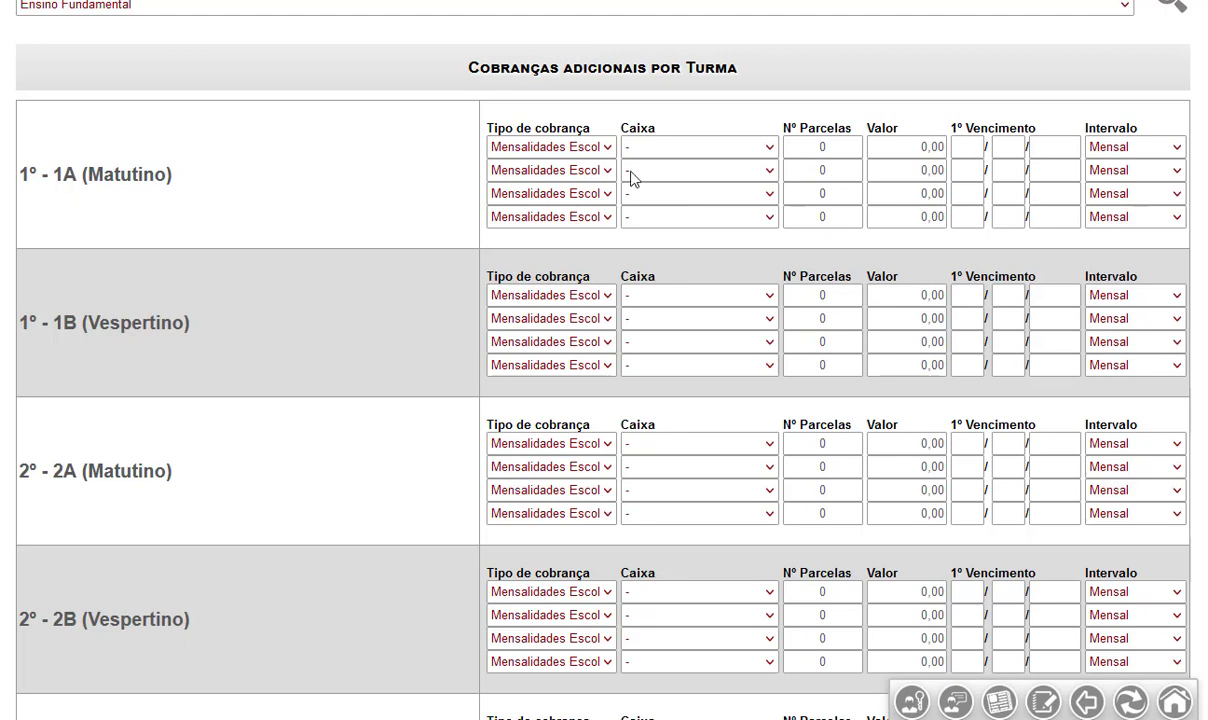
{"action": "left_click", "coordinate": [610, 147]}
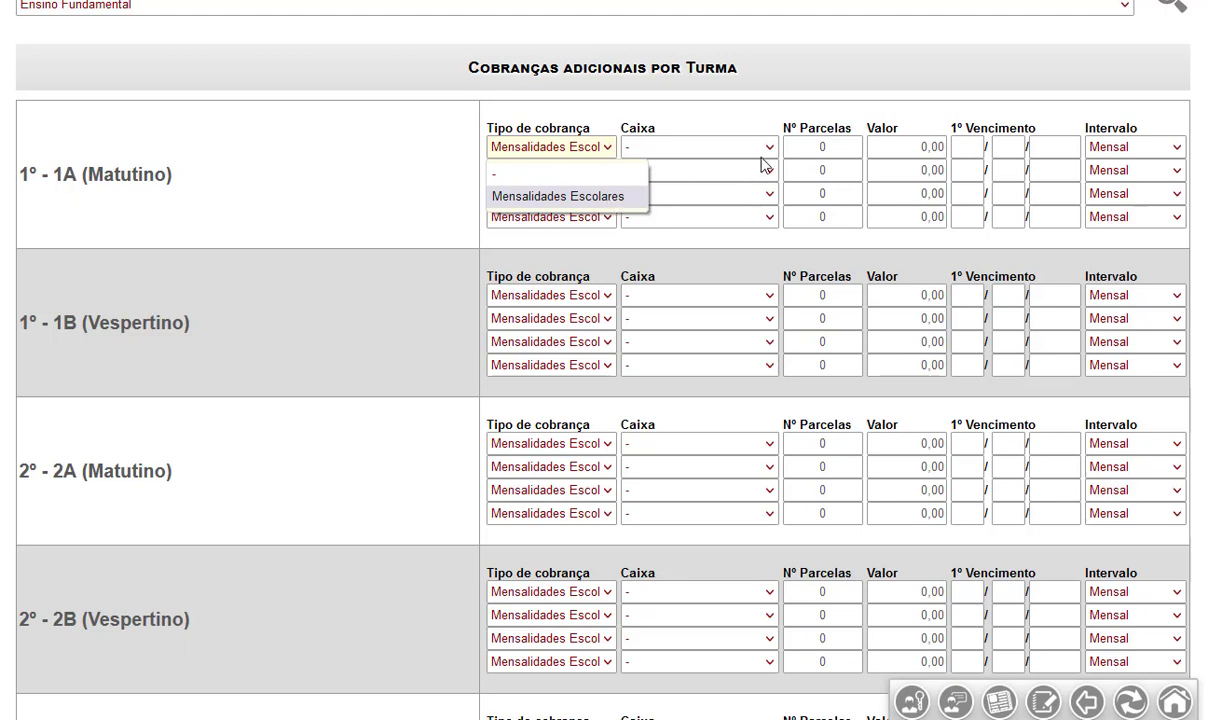
{"action": "left_click", "coordinate": [765, 158]}
{"action": "left_click", "coordinate": [765, 158]}
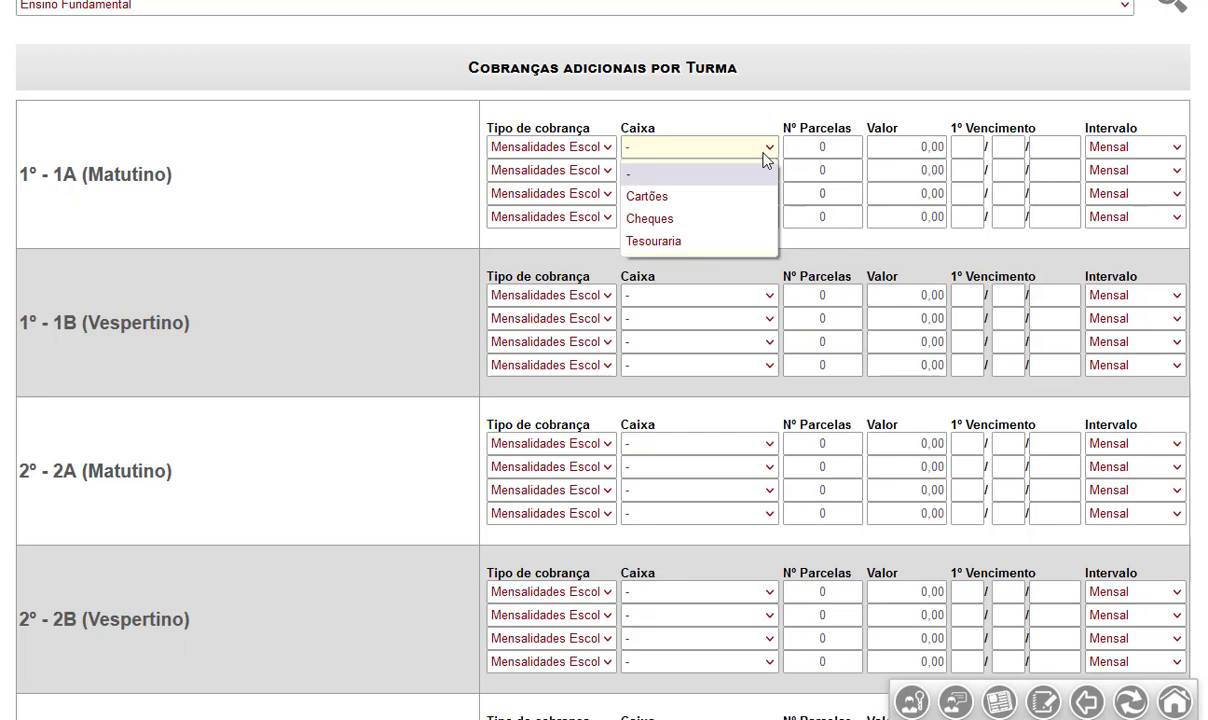
{"action": "left_click", "coordinate": [653, 243]}
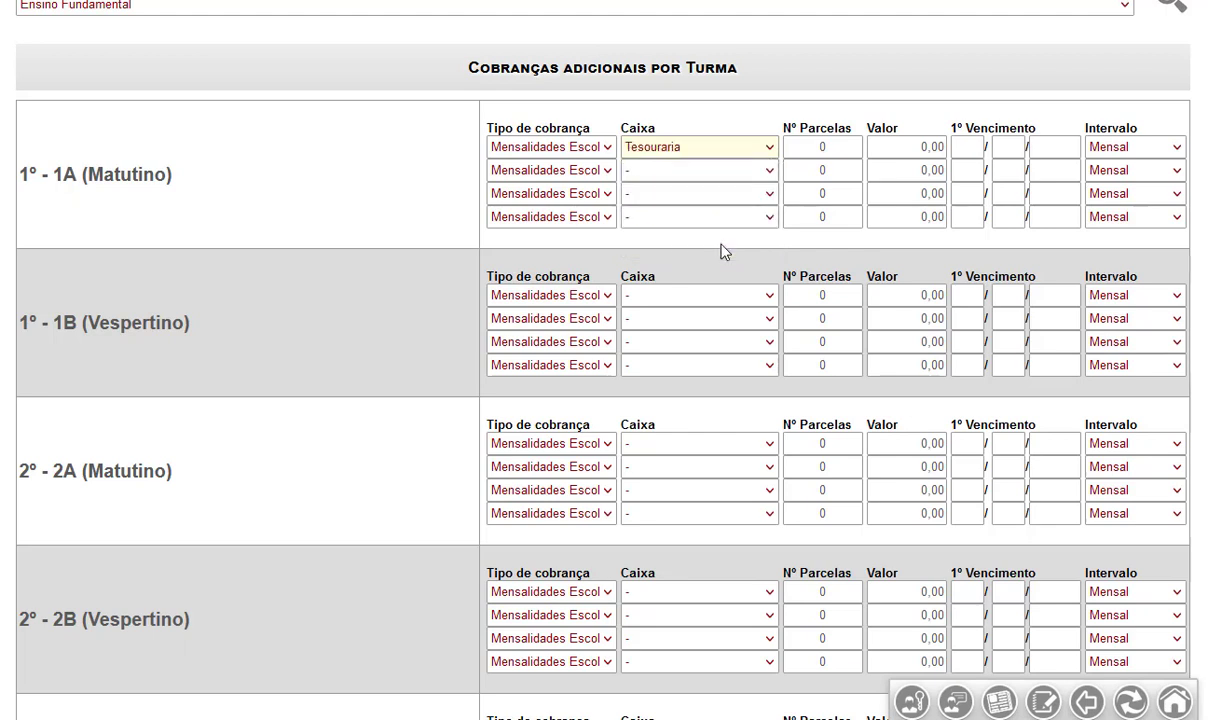
Examine the instalment count, value, first due date and interval options of the first additional charge for class 1º - 1A.
{"action": "left_click", "coordinate": [812, 148]}
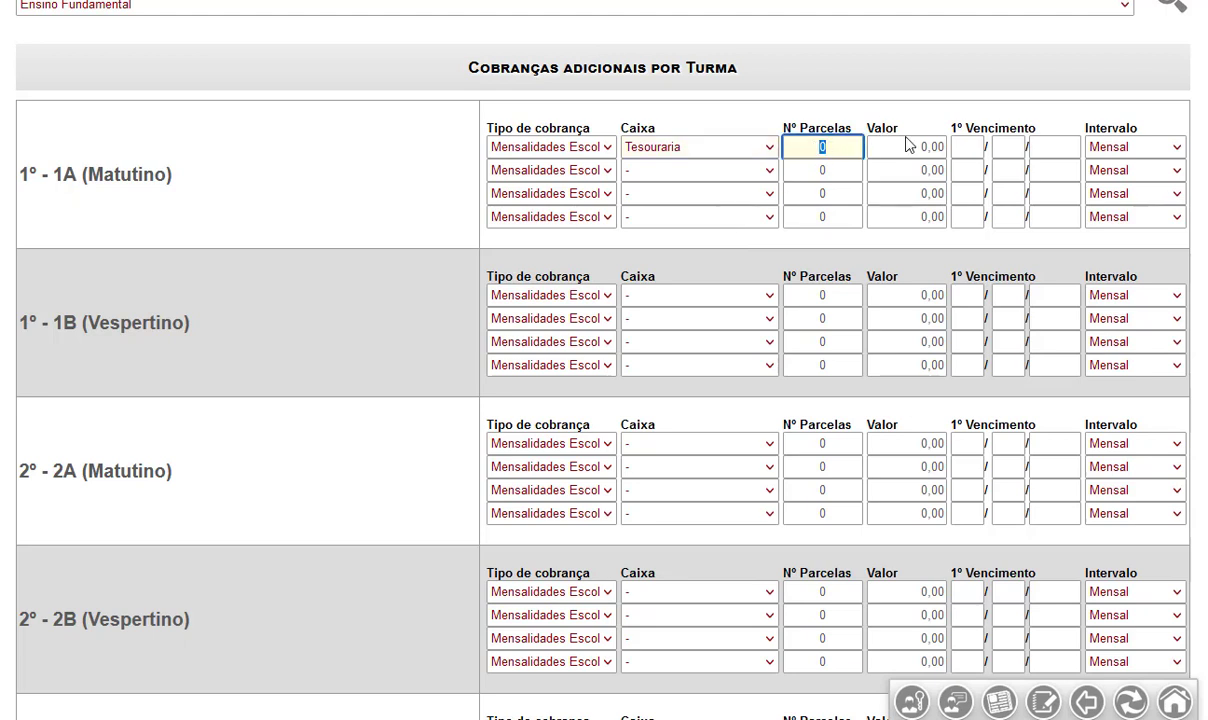
{"action": "key", "text": "Tab"}
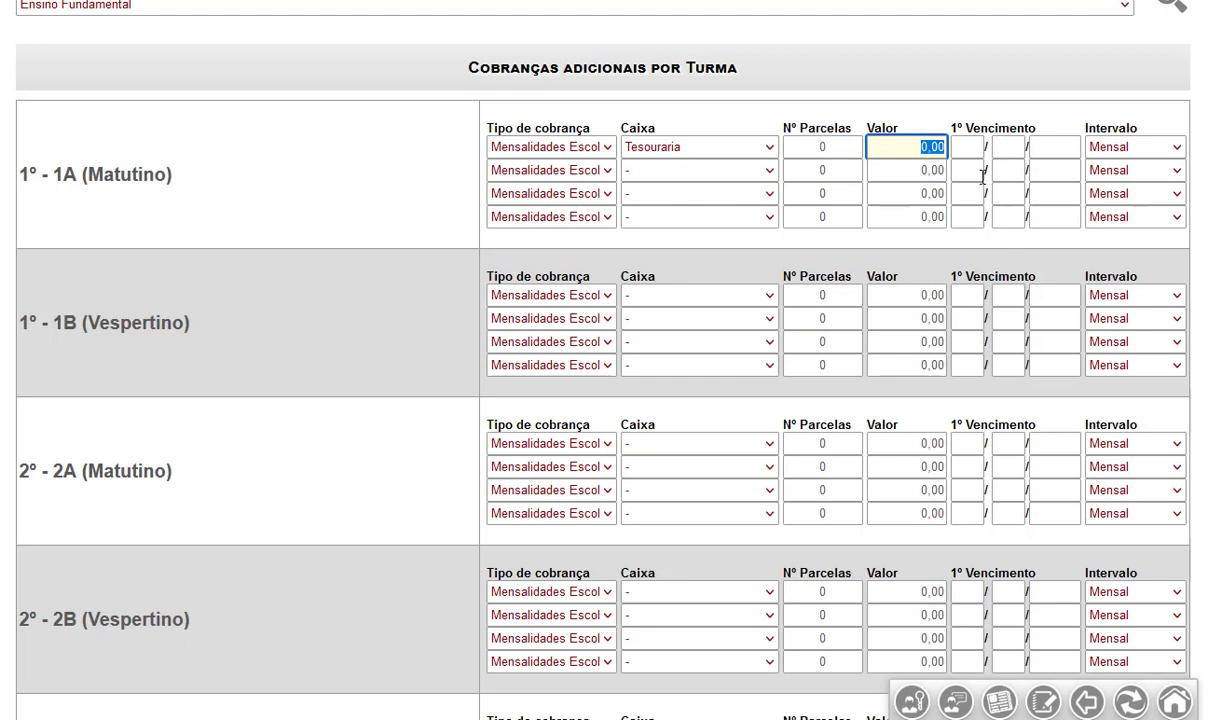
{"action": "left_click", "coordinate": [972, 149]}
{"action": "left_click", "coordinate": [1058, 149]}
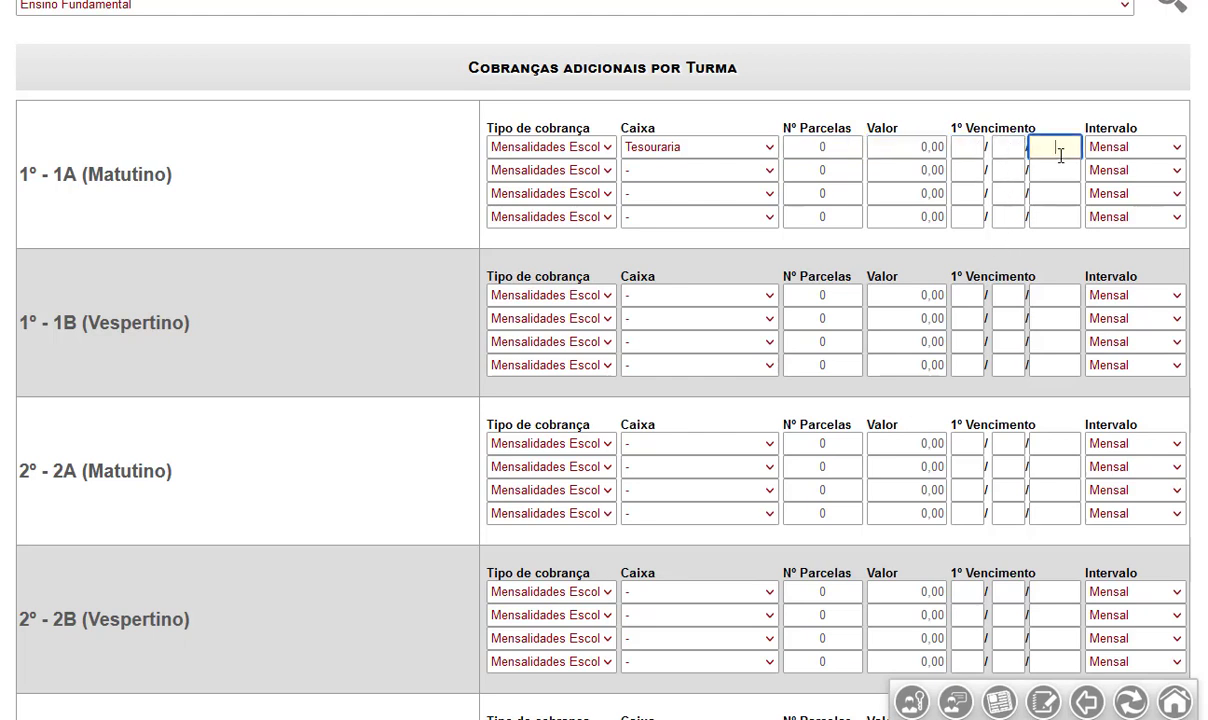
{"action": "left_click", "coordinate": [1170, 148]}
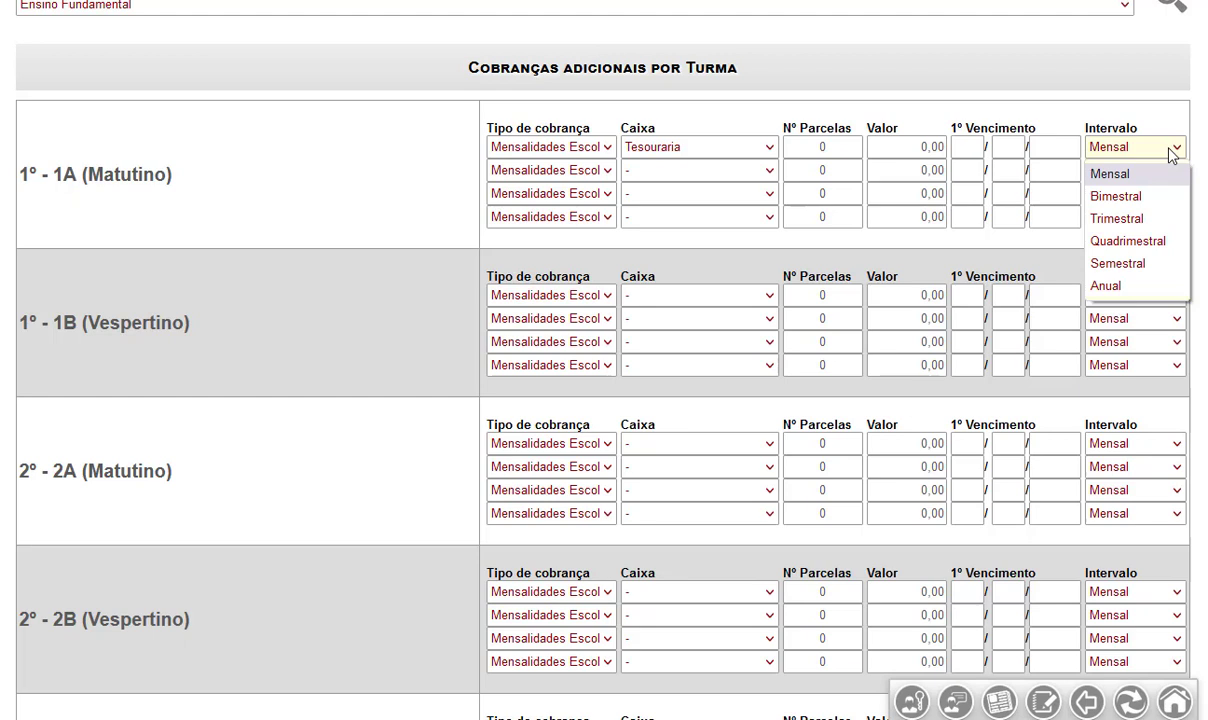
{"action": "left_click", "coordinate": [1172, 150]}
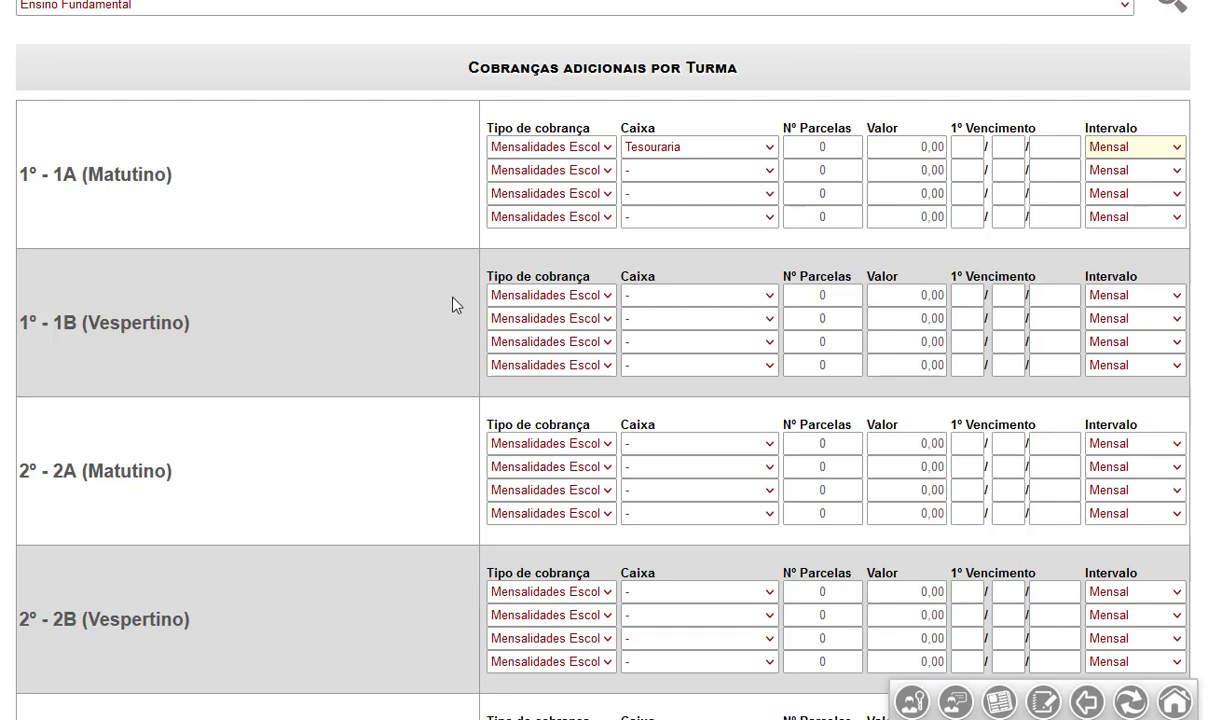
{"action": "scroll", "coordinate": [455, 304], "scroll_direction": "down", "scroll_amount": 1}
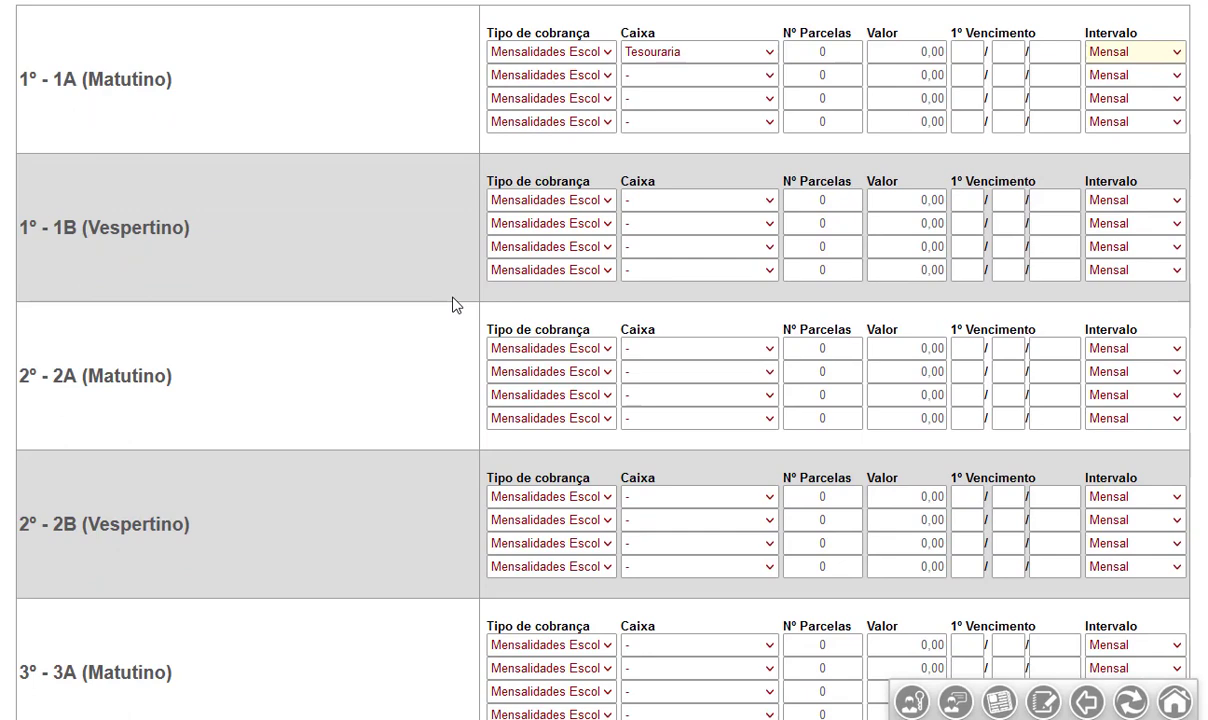
{"action": "scroll", "coordinate": [455, 304], "scroll_direction": "up", "scroll_amount": 2}
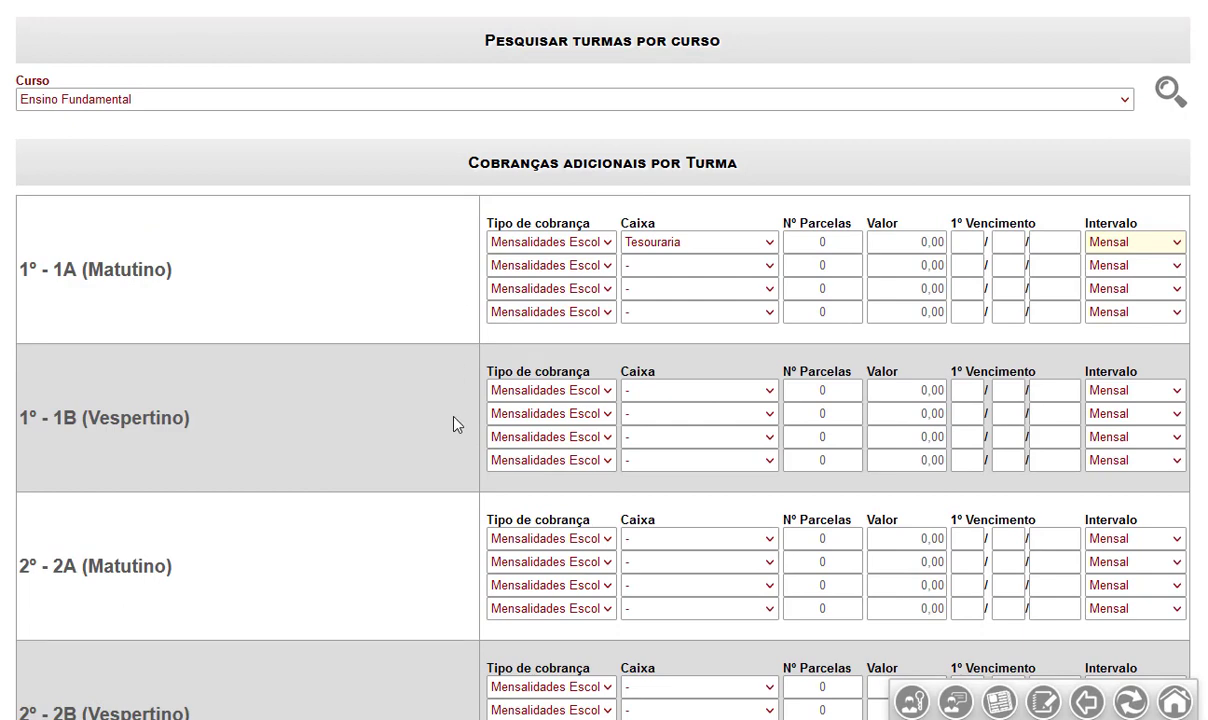
Open the Perguntas para (Re)matrícula on-line page of the enrolment configuration.
{"action": "scroll", "coordinate": [443, 313], "scroll_direction": "up", "scroll_amount": 3}
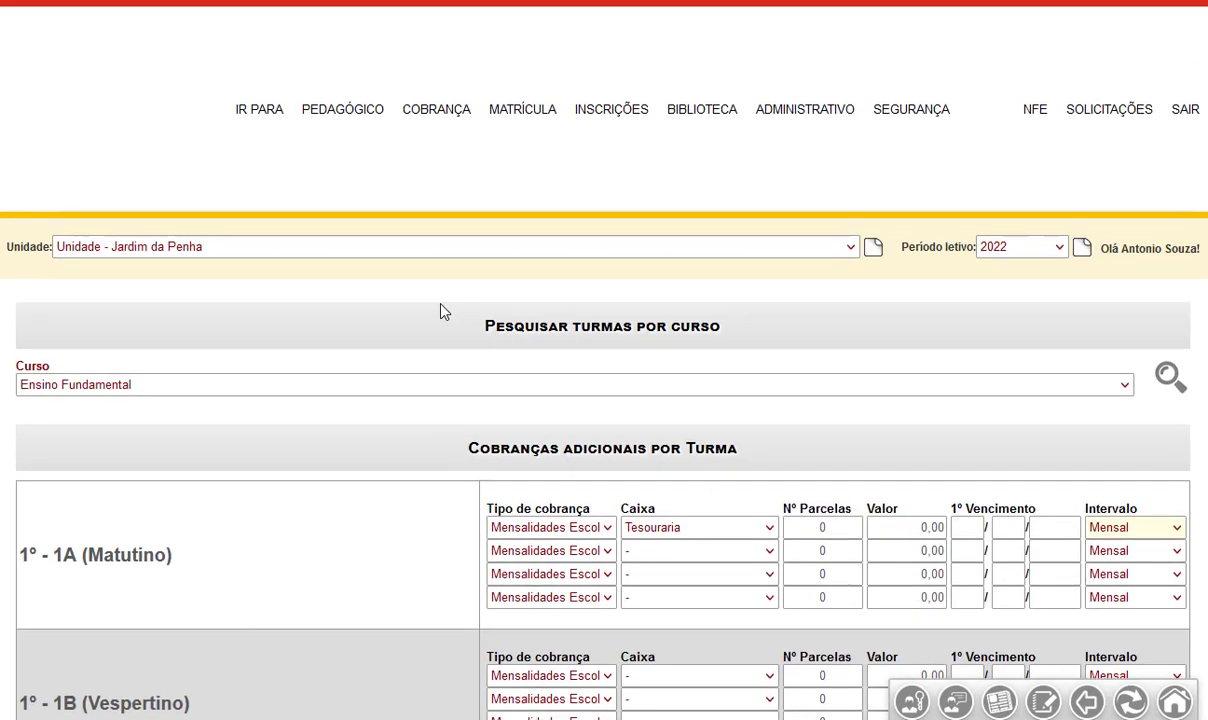
{"action": "left_click", "coordinate": [521, 115]}
{"action": "mouse_move", "coordinate": [553, 399]}
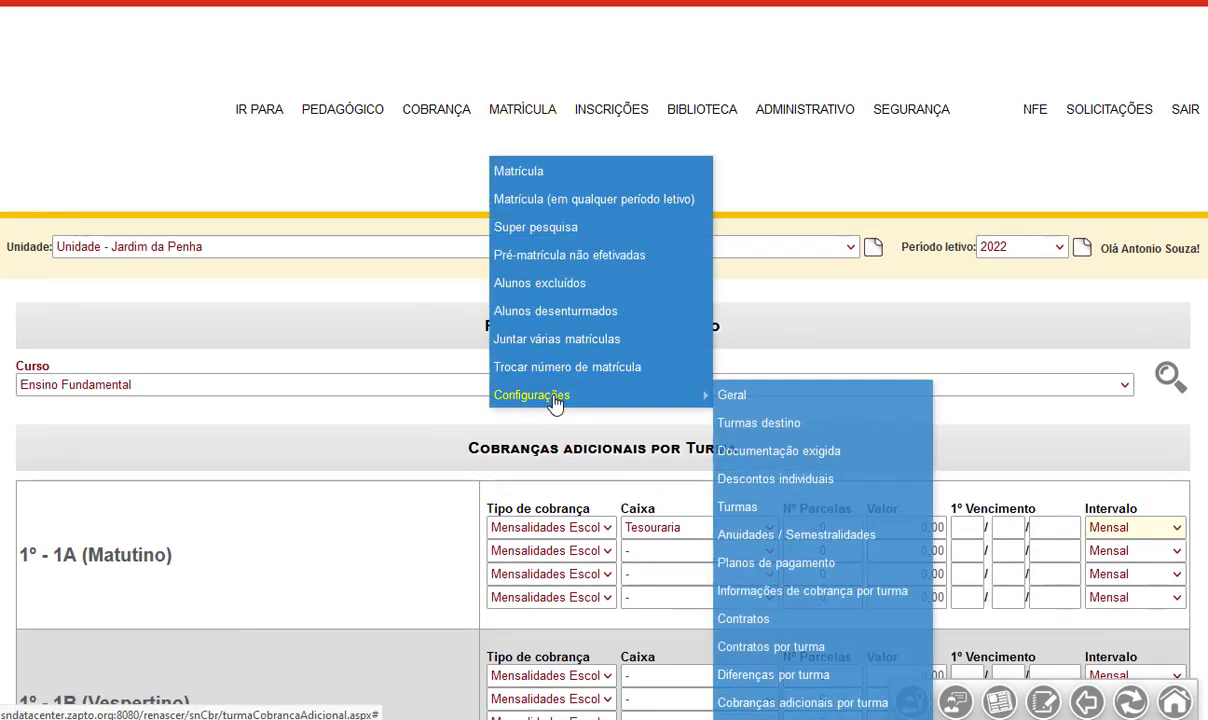
{"action": "scroll", "coordinate": [809, 418], "scroll_direction": "down", "scroll_amount": 3}
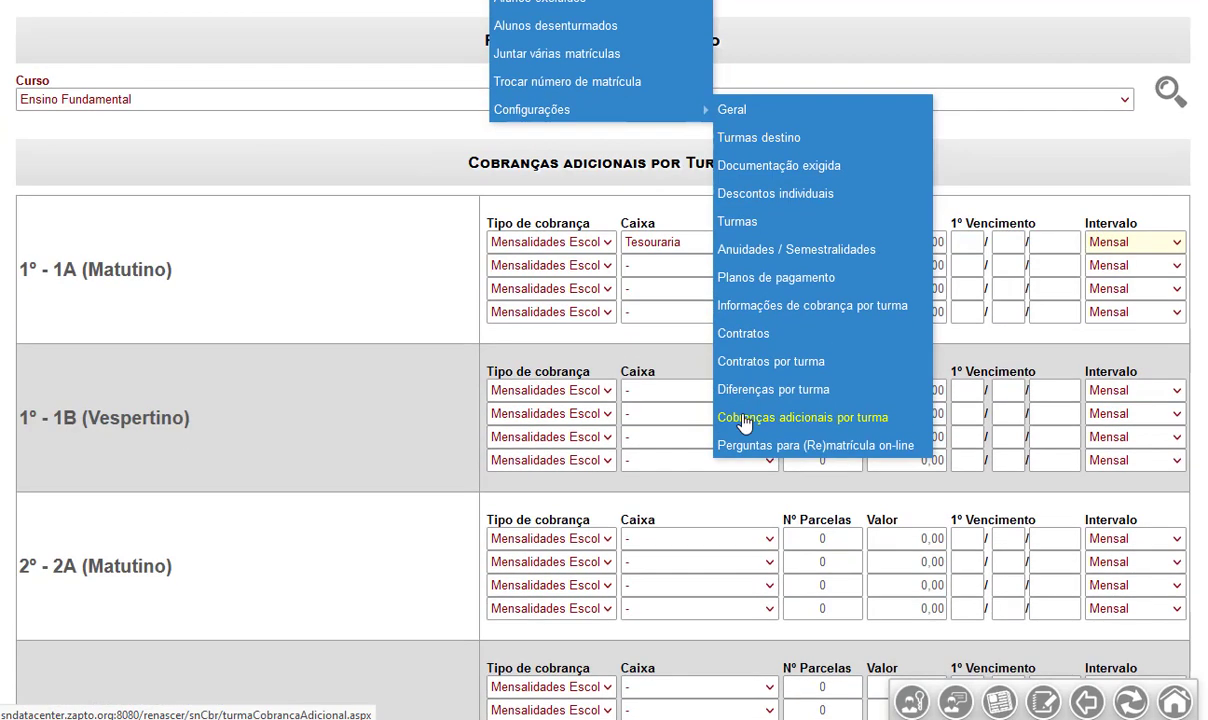
{"action": "left_click", "coordinate": [794, 447]}
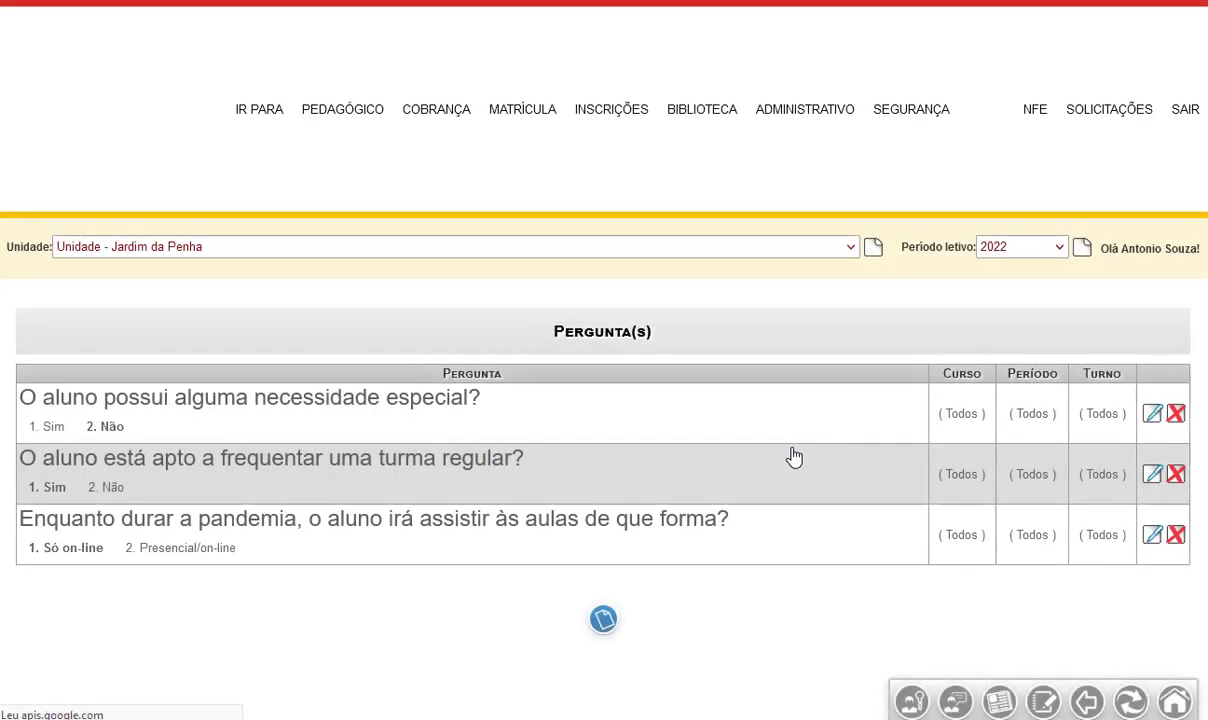
{"action": "scroll", "coordinate": [302, 563], "scroll_direction": "down", "scroll_amount": 3}
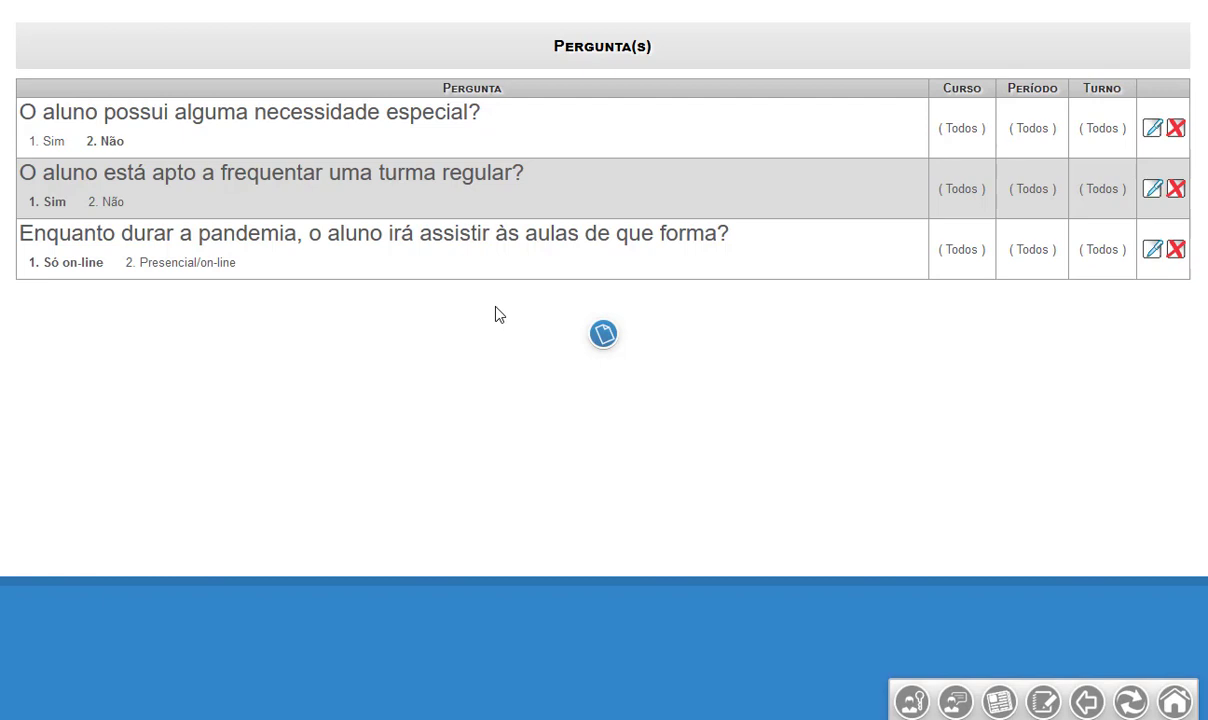
Examine the Turno, Período and Curso options of the question about special needs in edit mode, and leave it without saving.
{"action": "left_click", "coordinate": [1152, 130]}
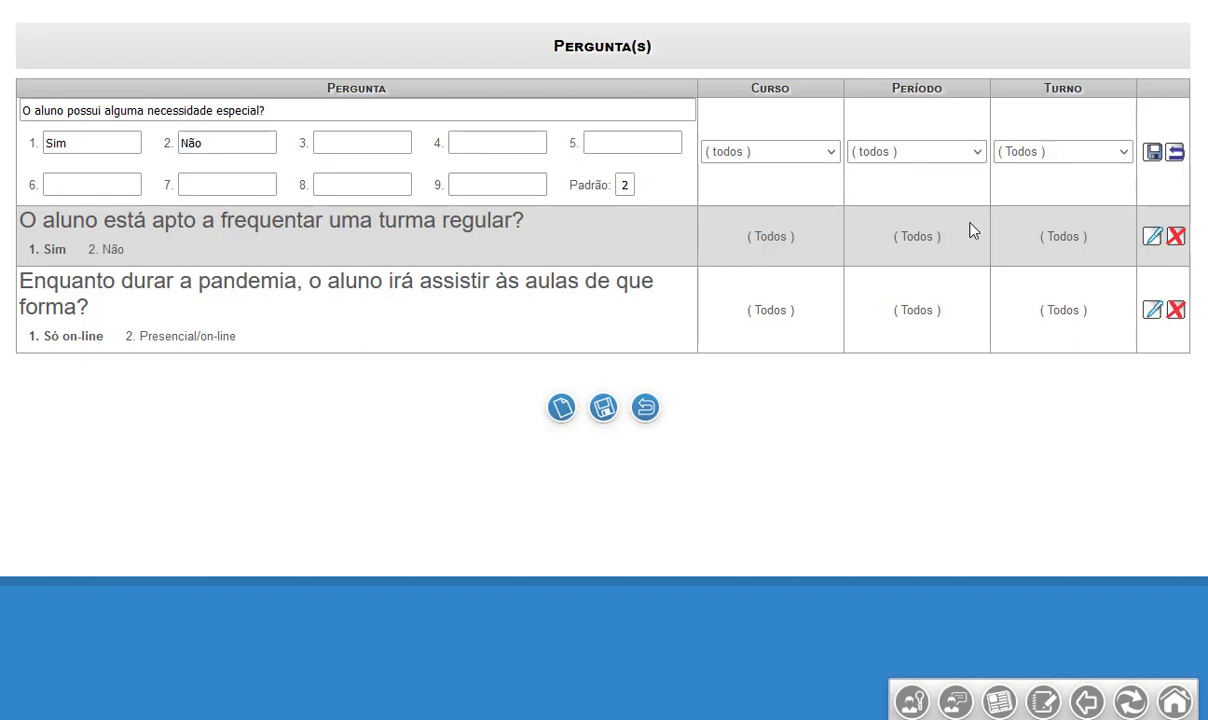
{"action": "left_click", "coordinate": [1064, 158]}
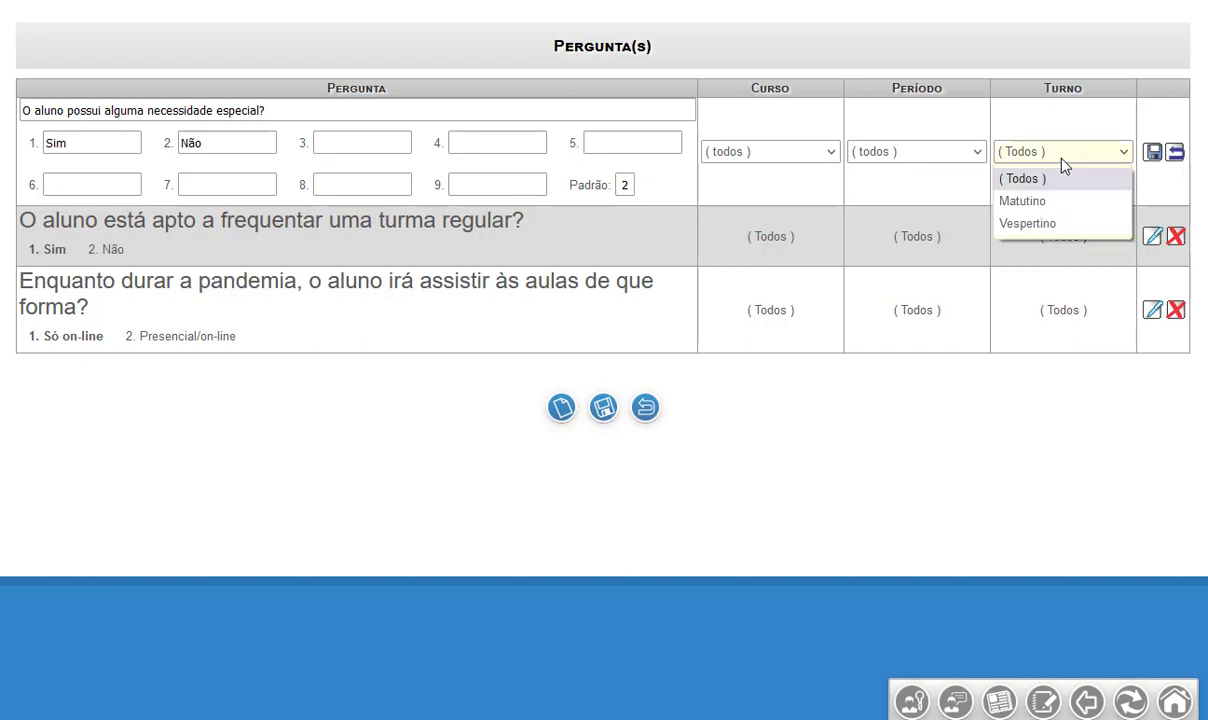
{"action": "left_click", "coordinate": [907, 160]}
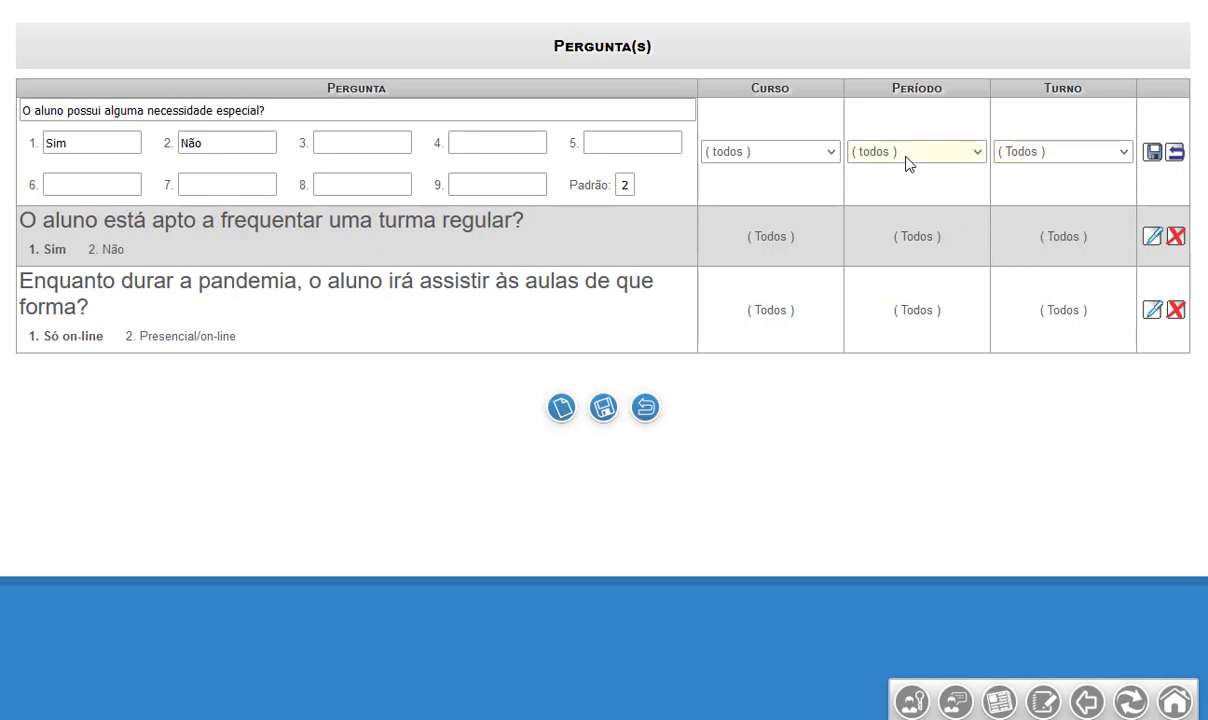
{"action": "left_click", "coordinate": [907, 160]}
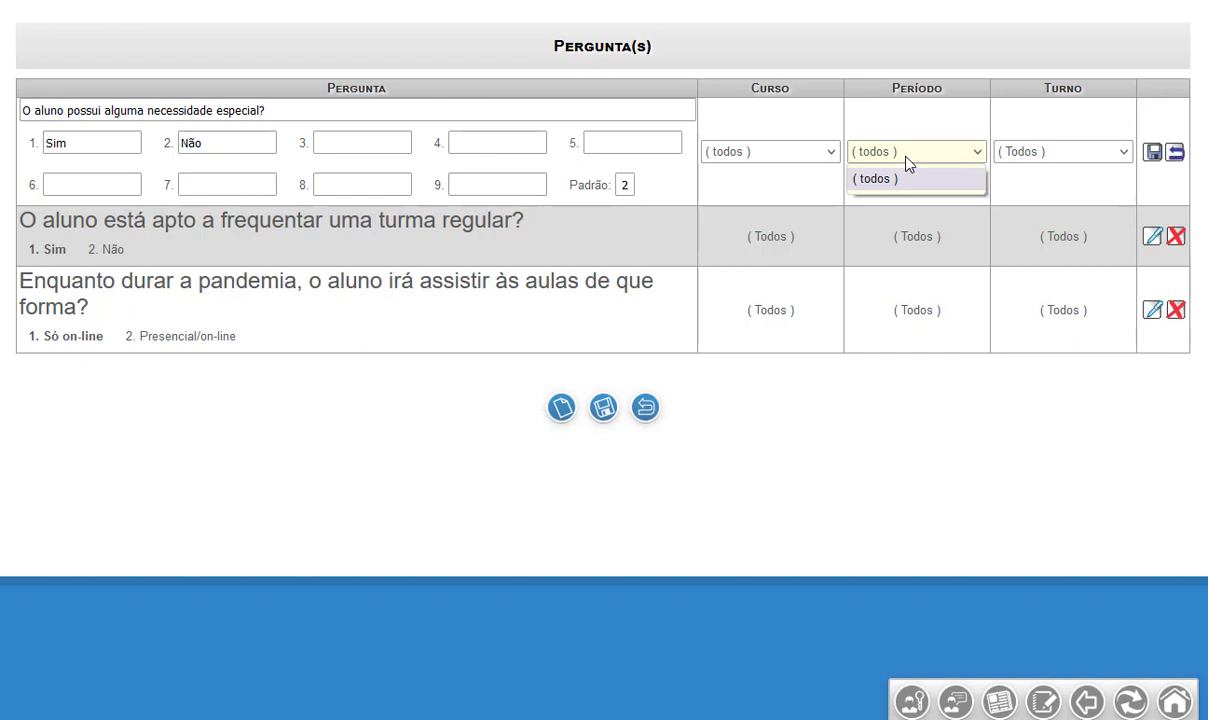
{"action": "left_click", "coordinate": [771, 160]}
{"action": "left_click", "coordinate": [771, 162]}
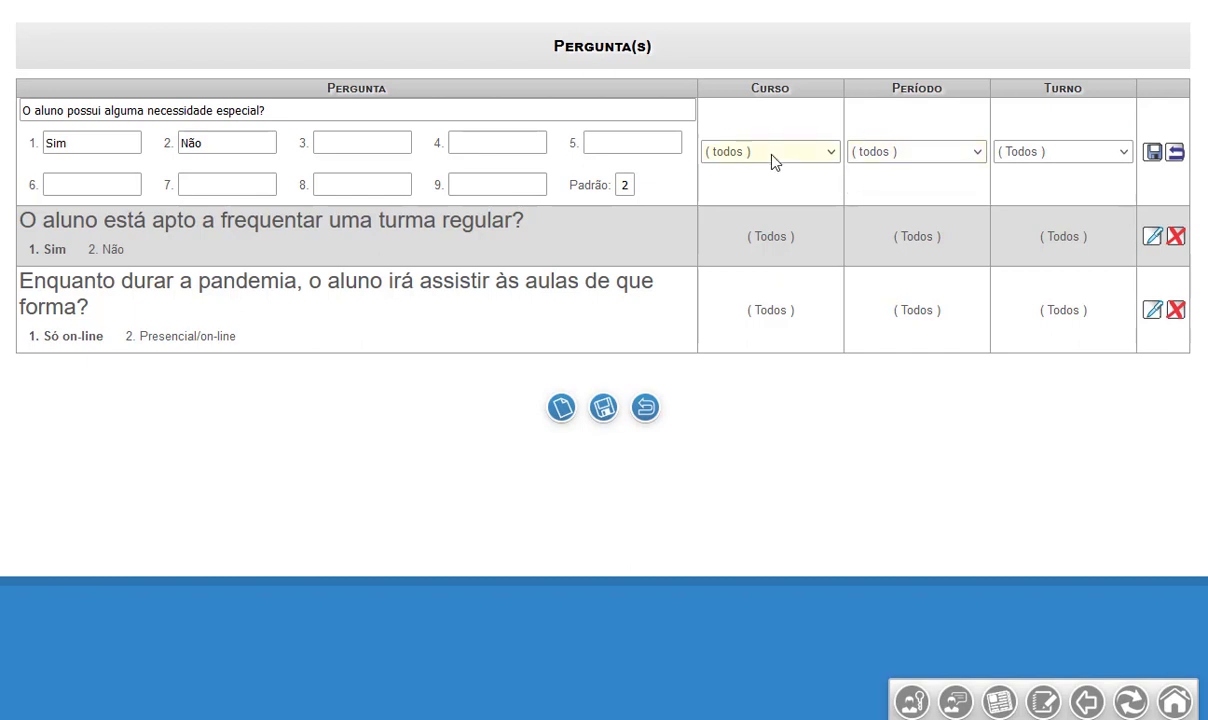
{"action": "left_click", "coordinate": [884, 476]}
{"action": "left_click", "coordinate": [1176, 154]}
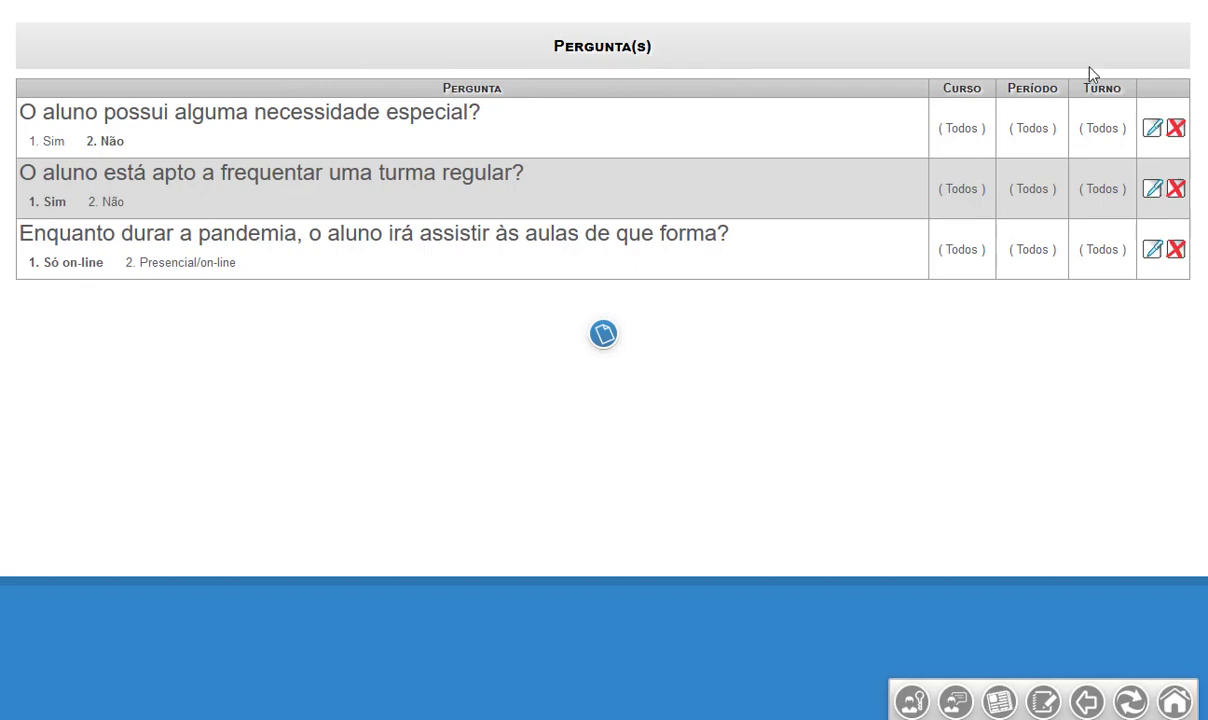
Examine the question, answer and default fields of a blank new question entry, and discard the entry.
{"action": "left_click", "coordinate": [600, 340]}
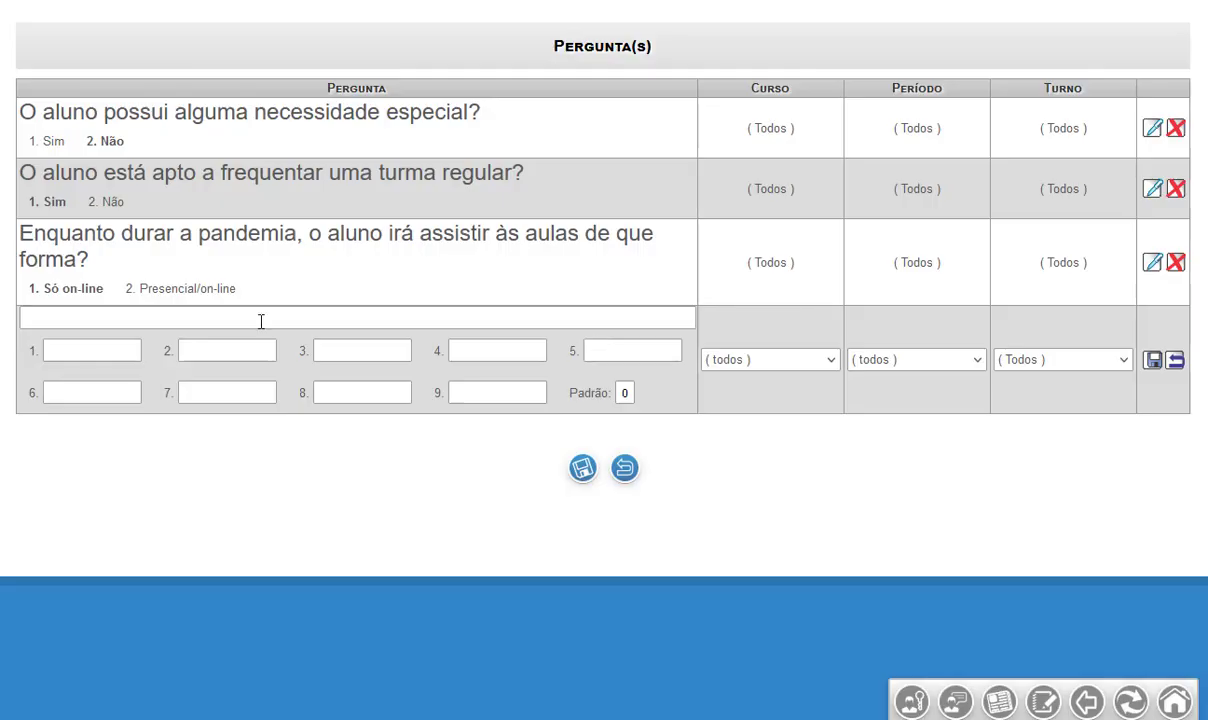
{"action": "left_click", "coordinate": [260, 320]}
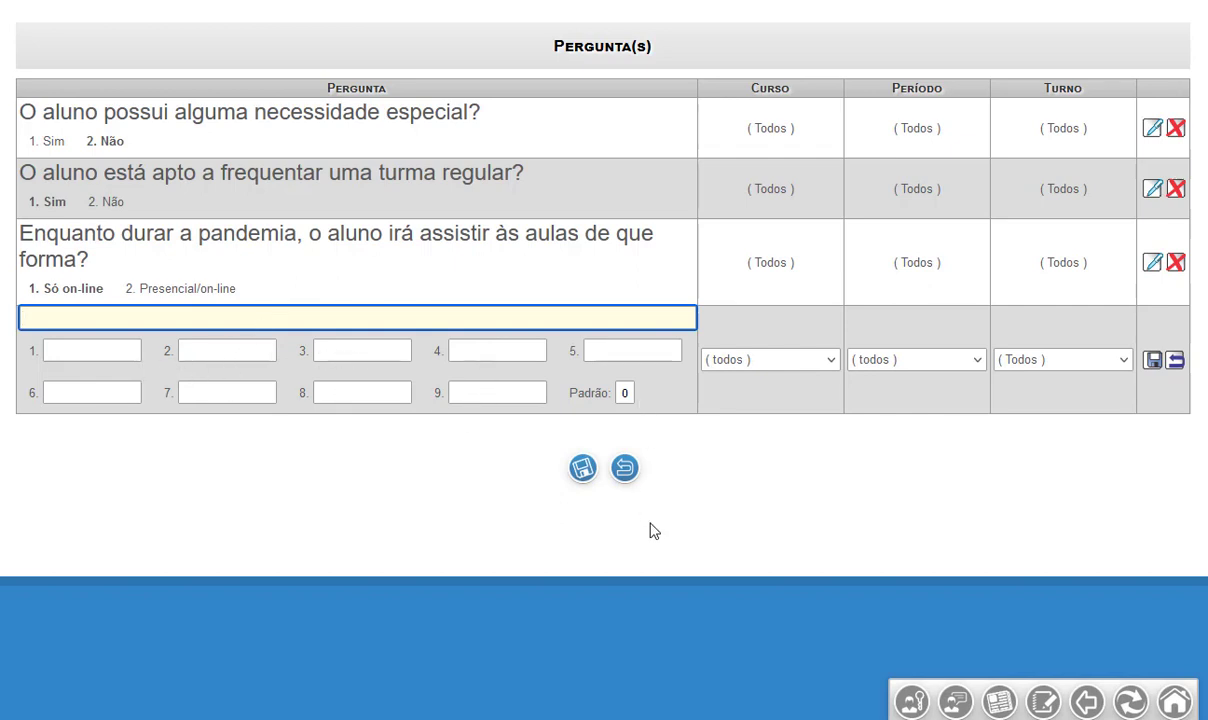
{"action": "left_click", "coordinate": [580, 512]}
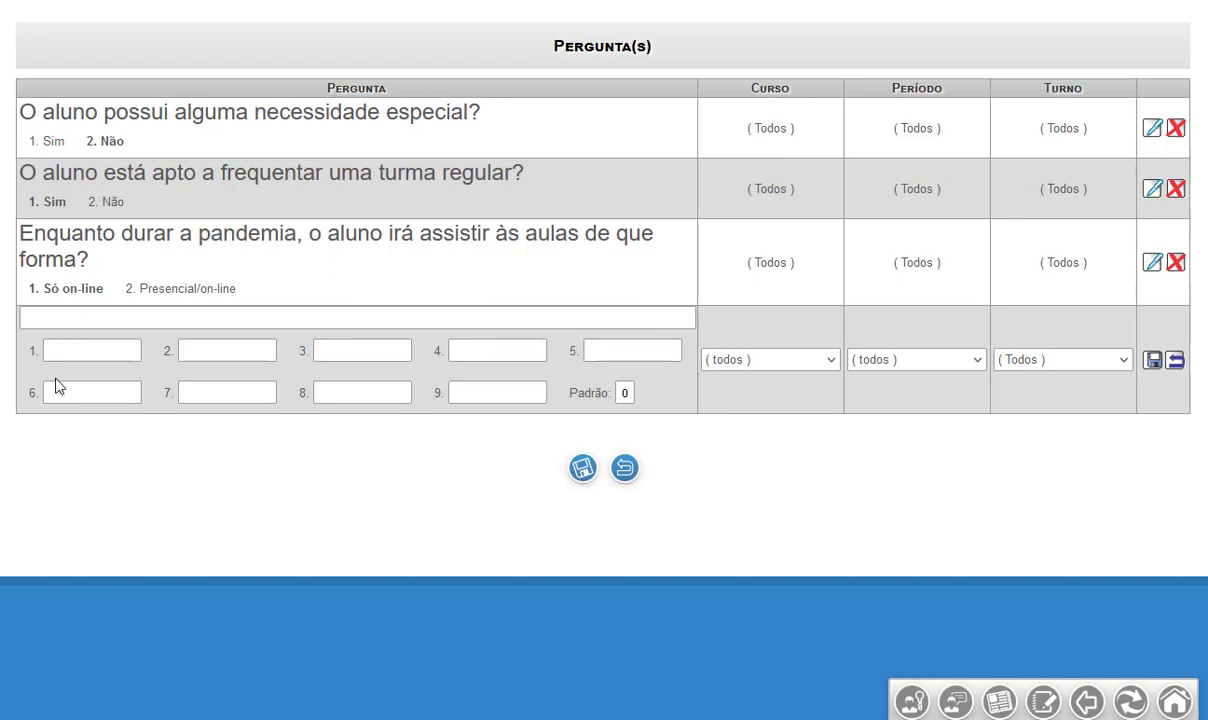
{"action": "left_click", "coordinate": [625, 470]}
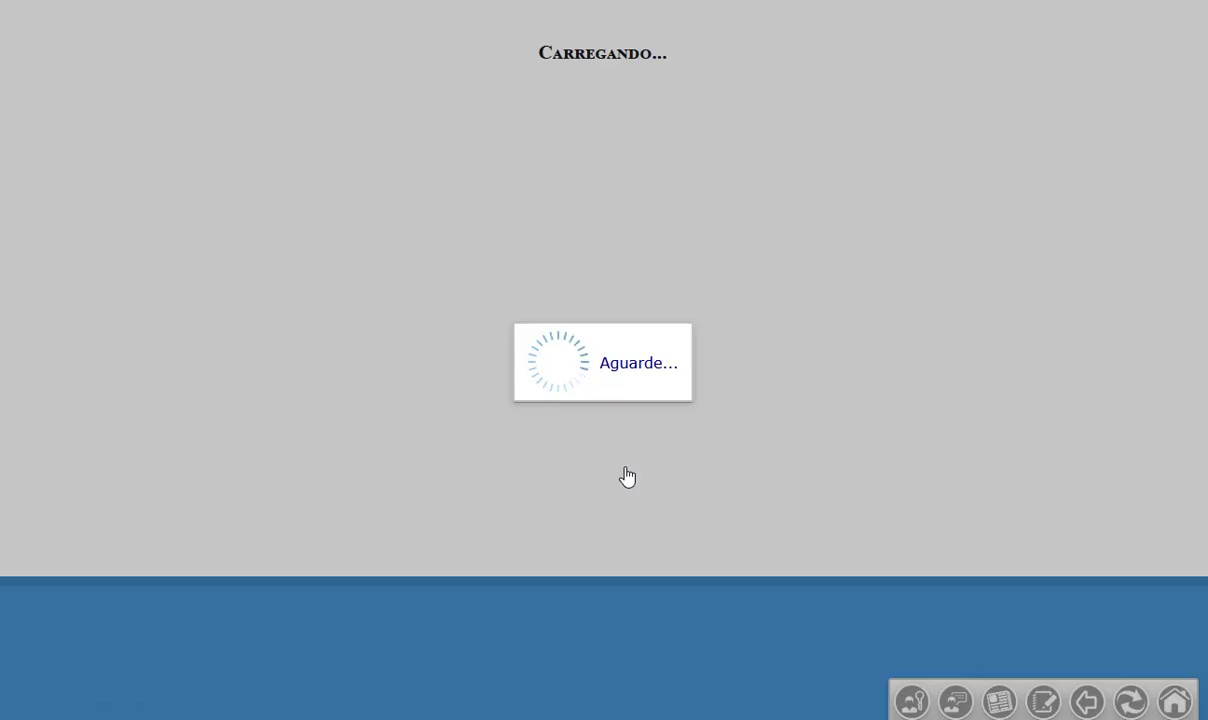